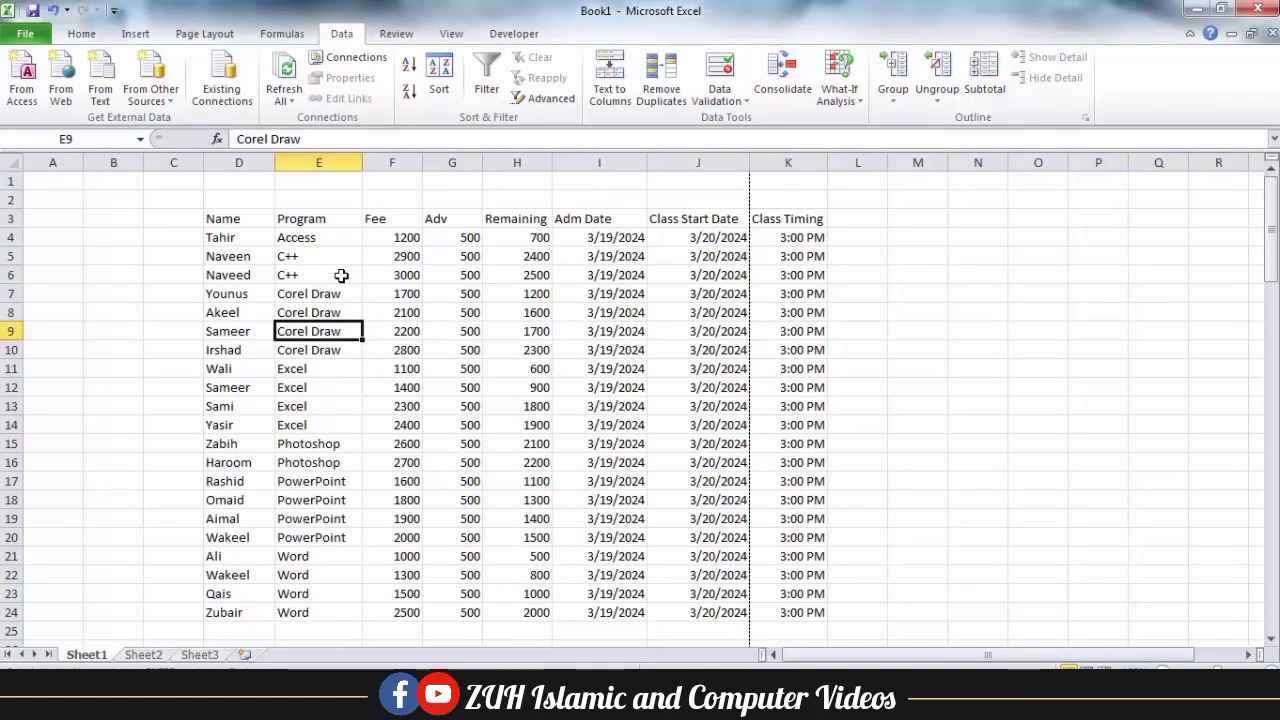
Group the Fee, Adv and Remaining columns using the Columns option.
drag(410, 221, 494, 222)
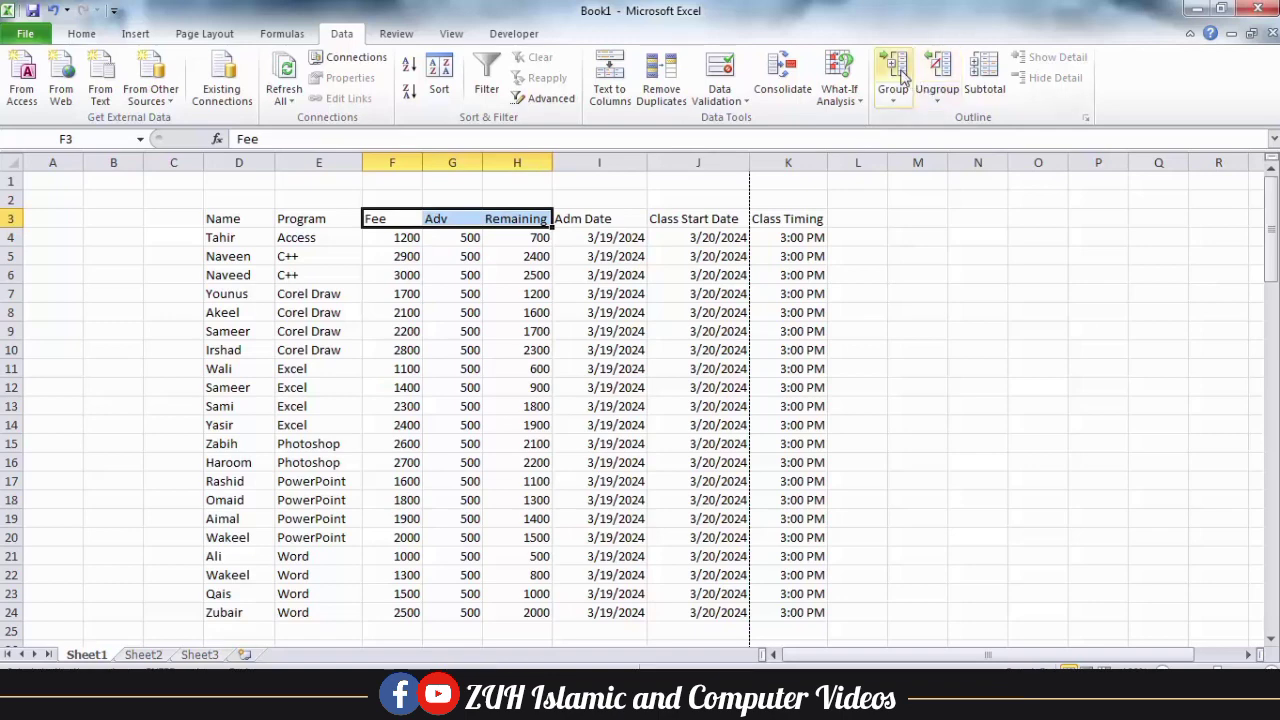
click(894, 72)
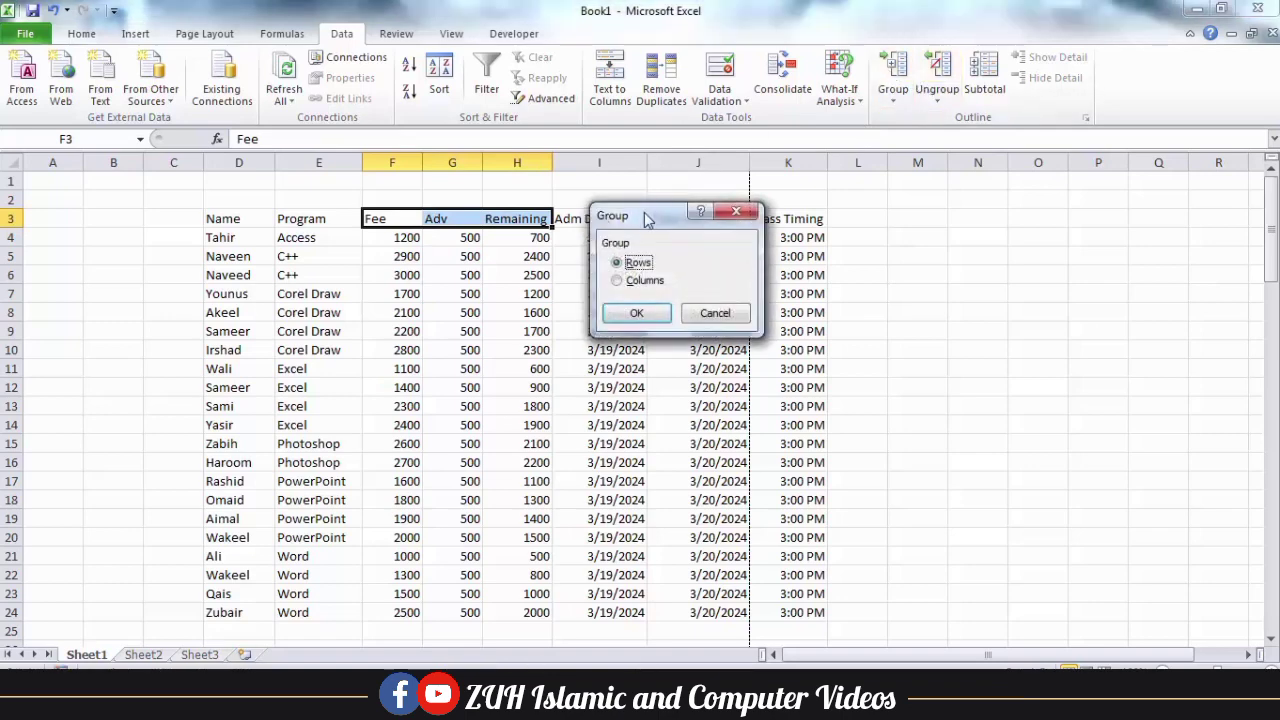
drag(645, 216, 668, 183)
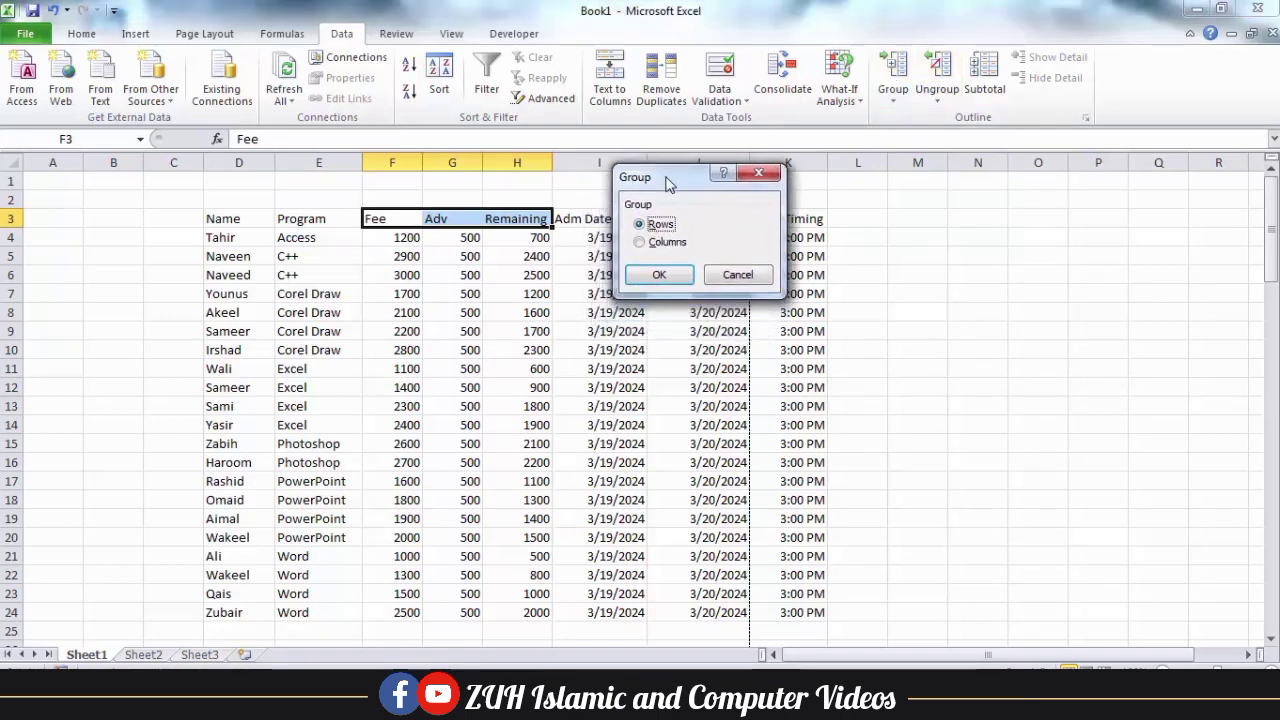
click(648, 248)
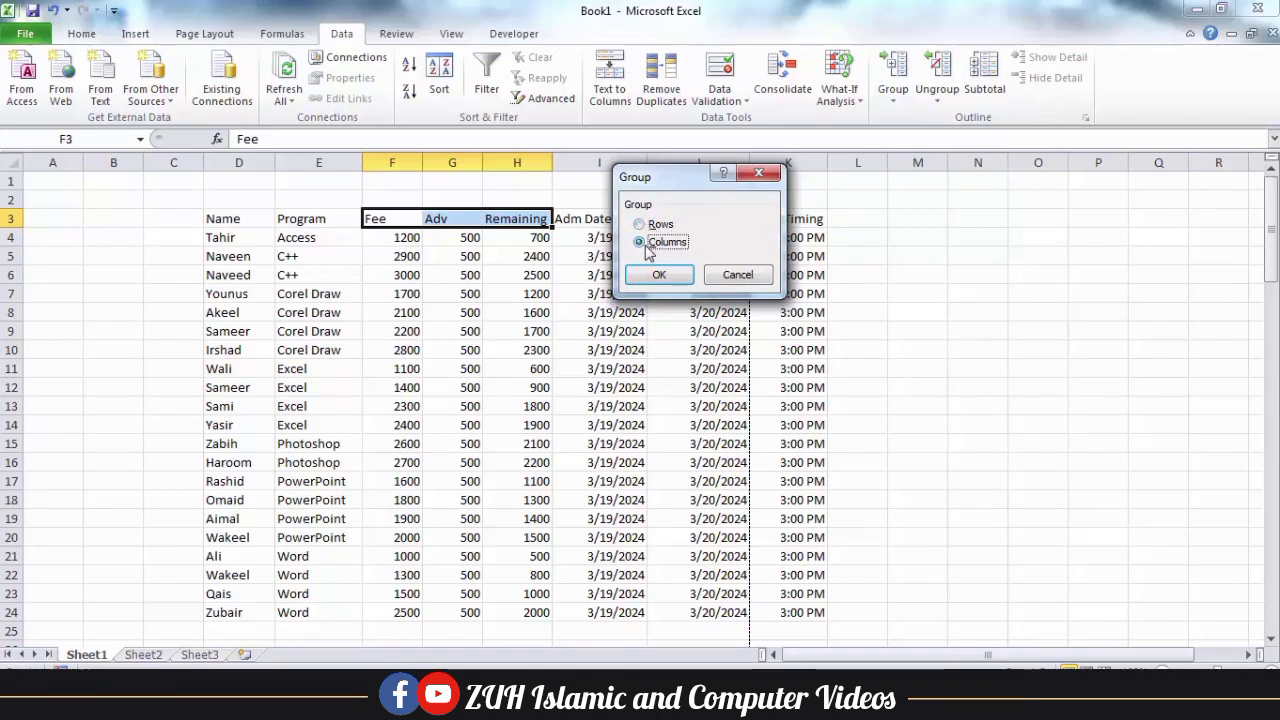
click(659, 274)
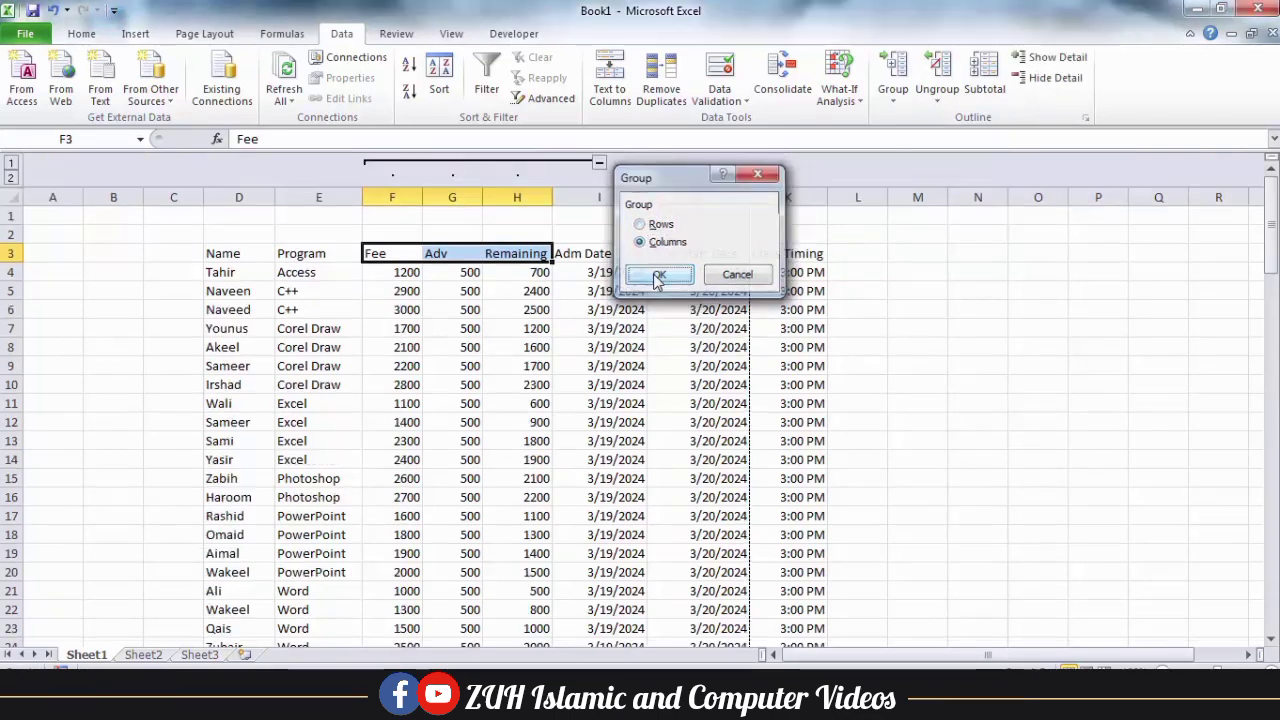
click(527, 253)
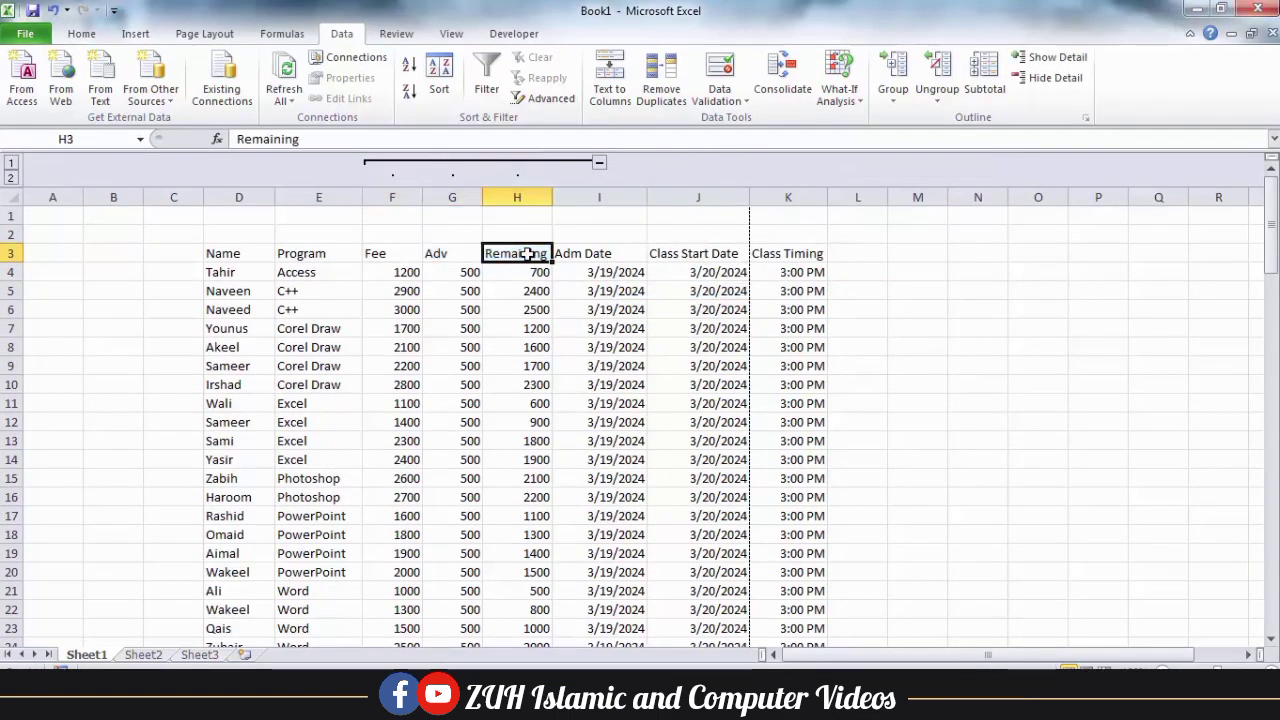
Collapse and expand the grouped fee columns, then repeat it with outline levels 1 and 2.
click(598, 162)
click(409, 163)
click(13, 164)
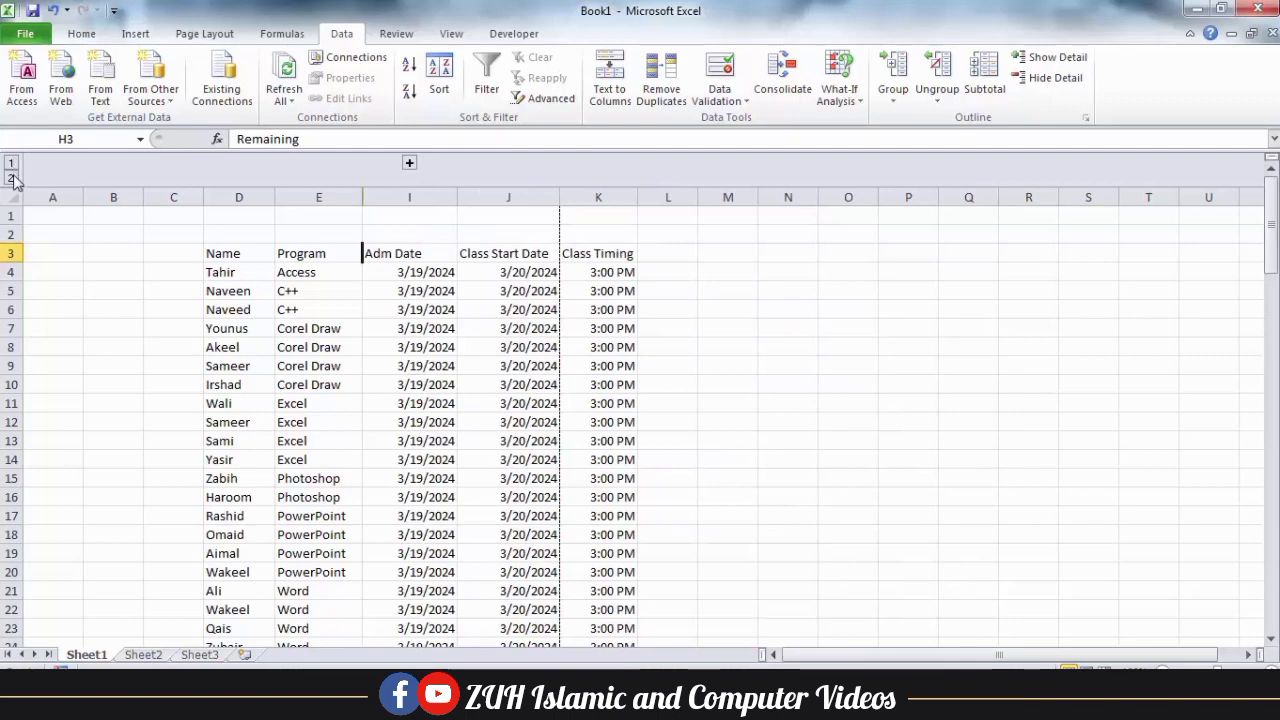
click(13, 177)
click(446, 288)
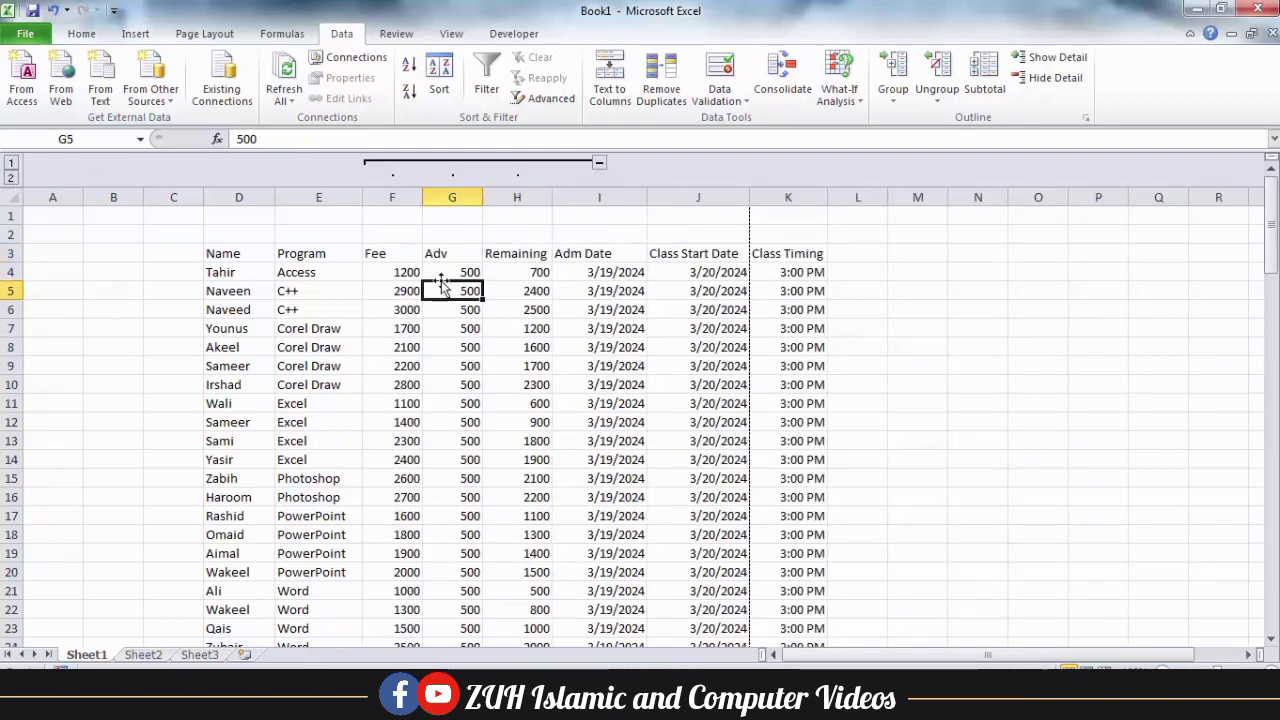
Ungroup the Fee, Adv and Remaining columns using the Columns option.
drag(388, 254, 512, 255)
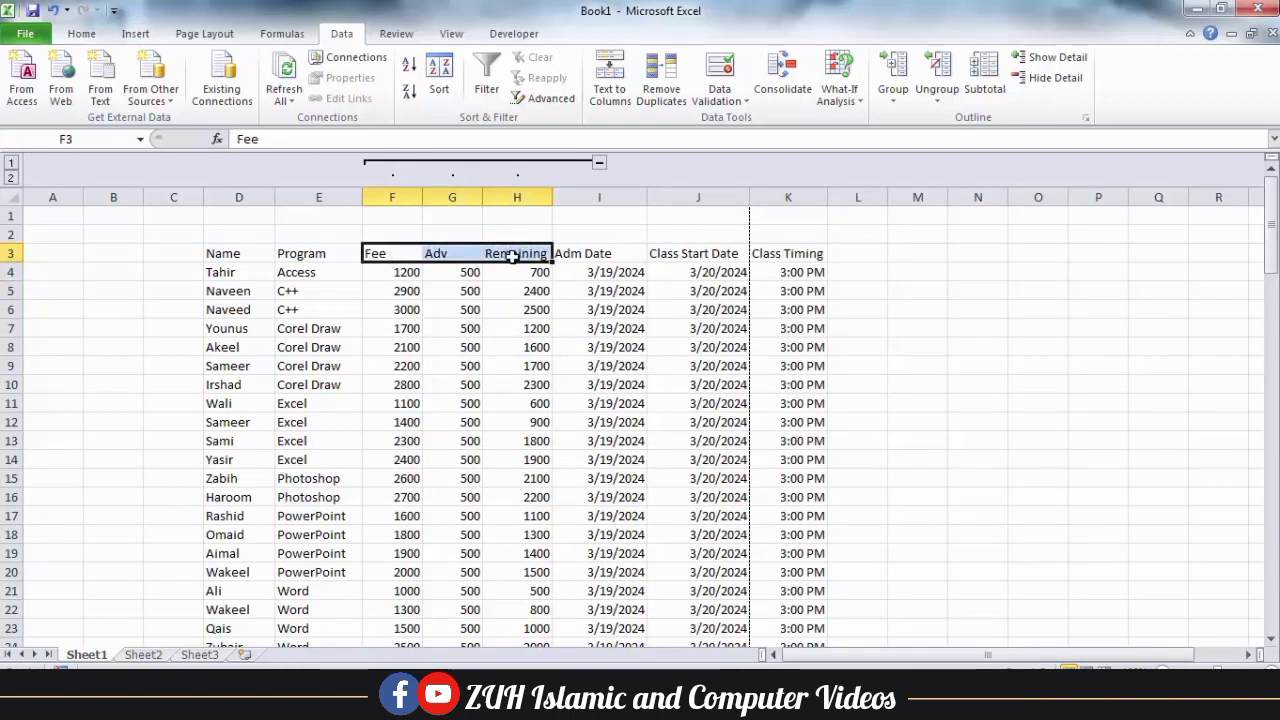
click(940, 66)
click(652, 242)
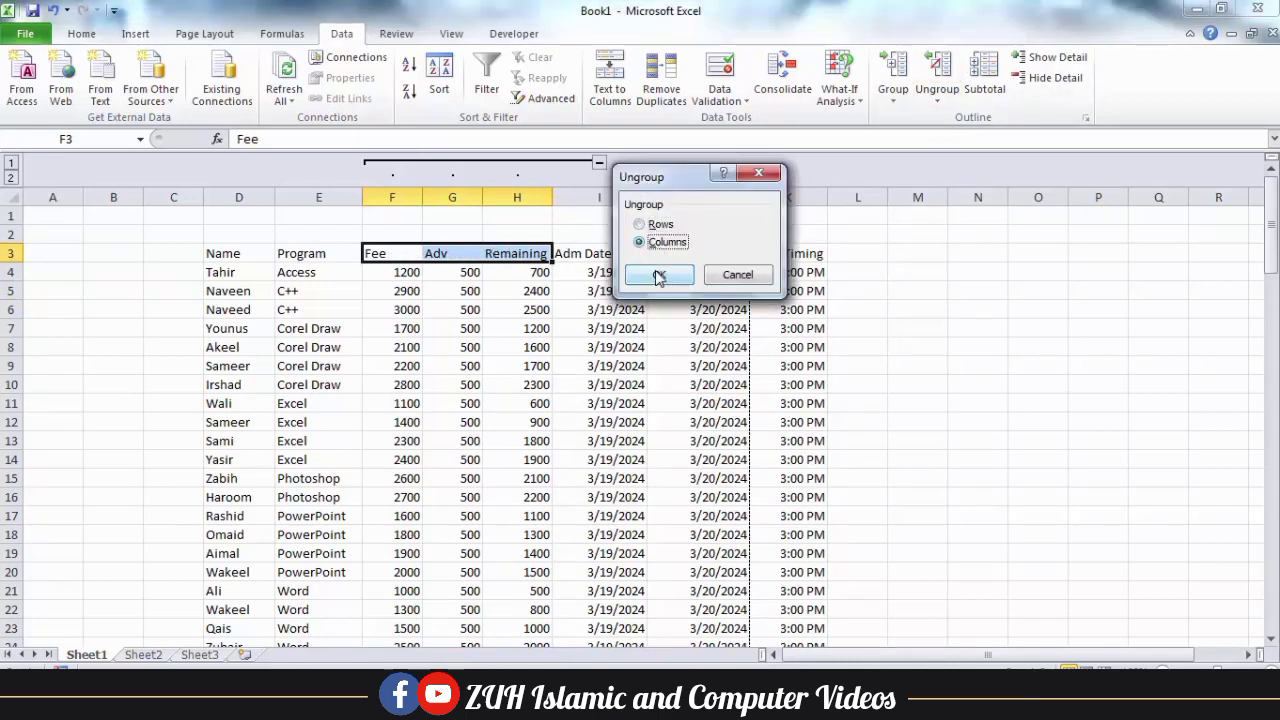
click(659, 277)
click(493, 273)
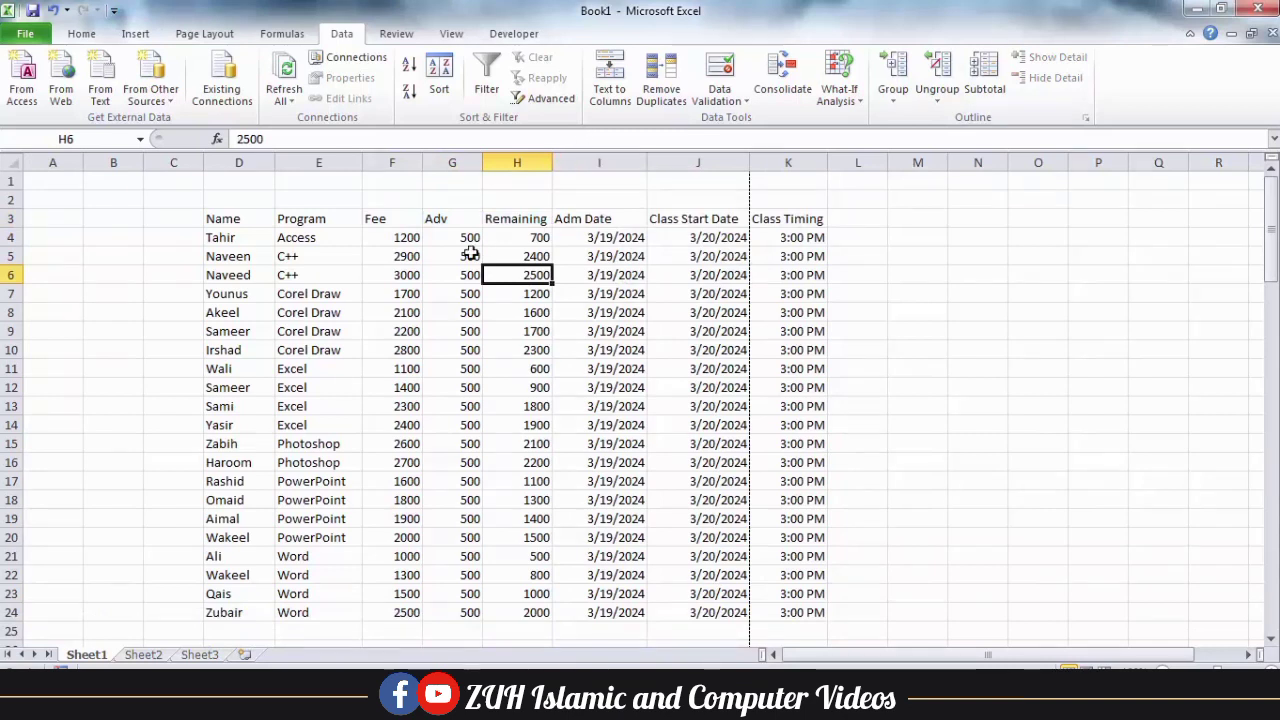
Group the Fee, Adv and Remaining columns again by columns.
drag(405, 218, 515, 218)
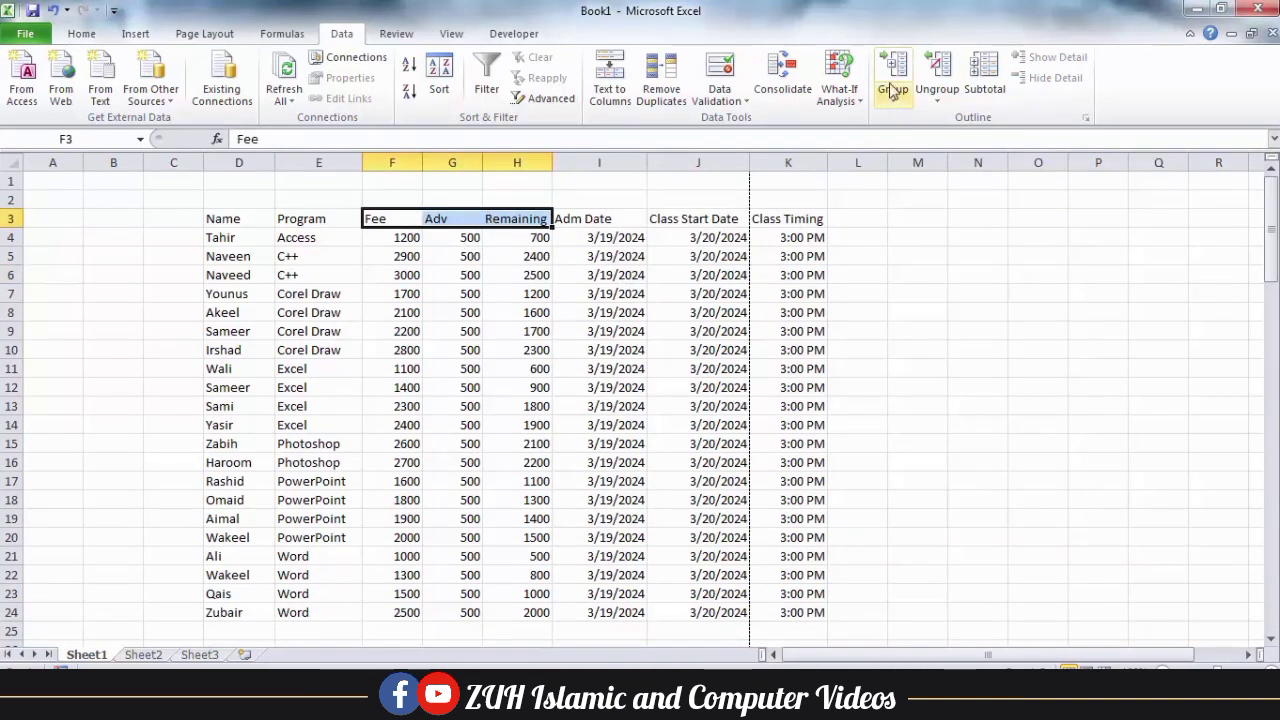
click(893, 90)
click(668, 243)
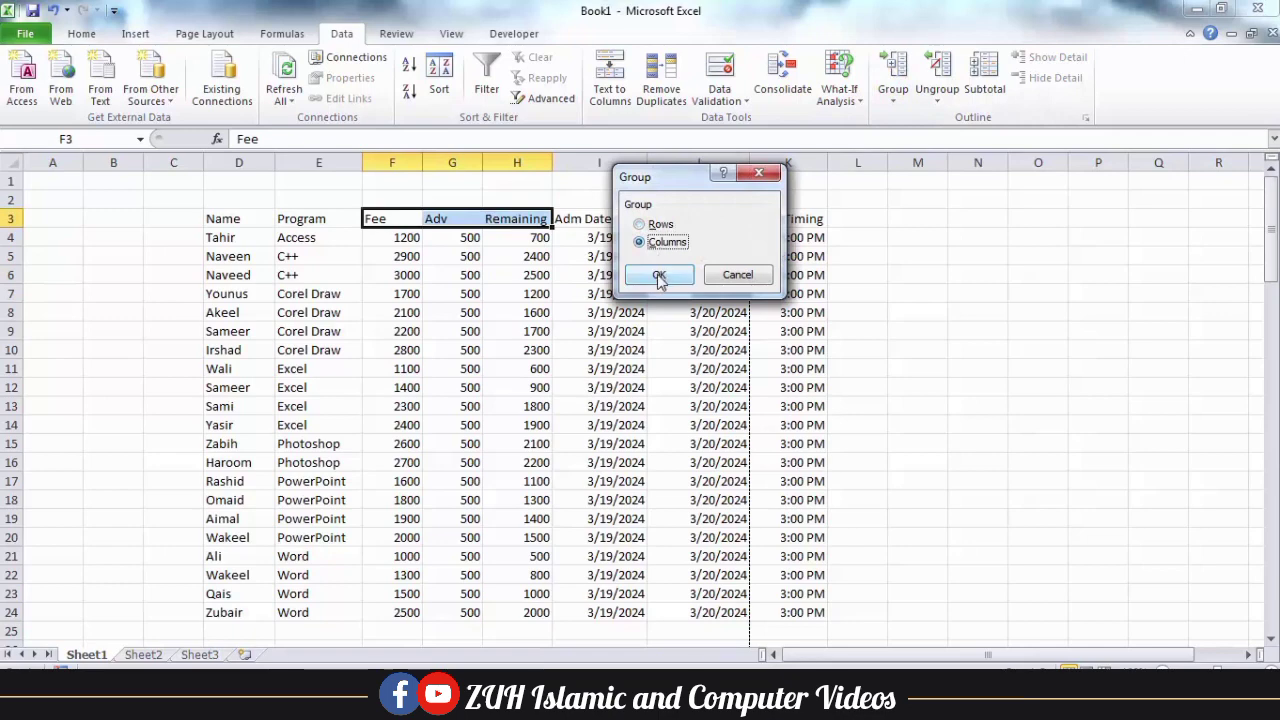
click(659, 276)
click(502, 309)
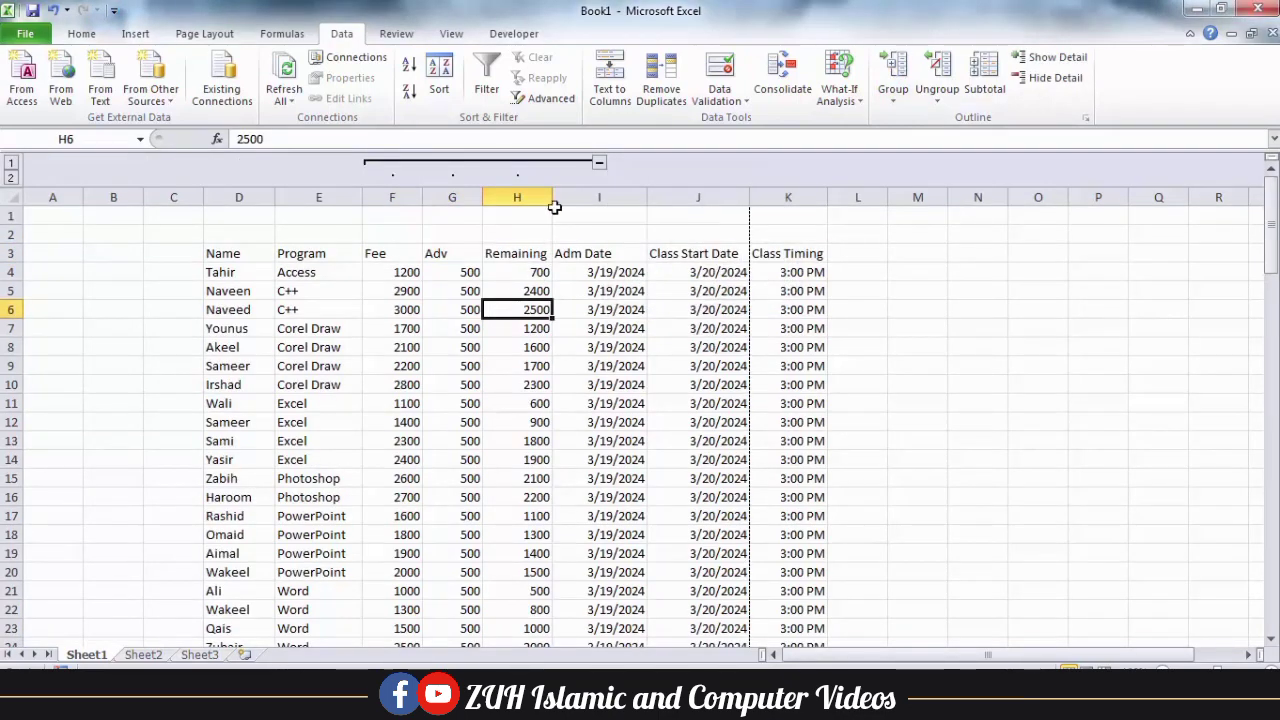
Collapse the Fee–Remaining column group and check the sheet in the print preview.
click(600, 164)
click(373, 290)
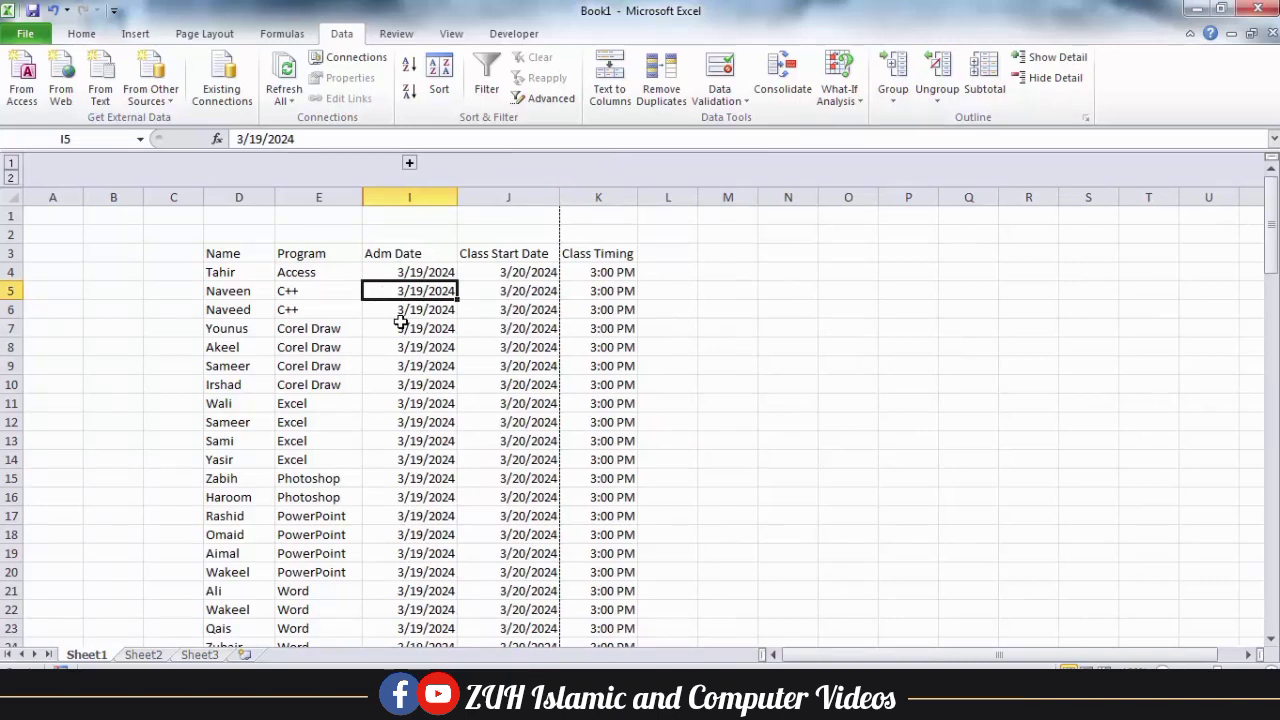
key(ctrl+p)
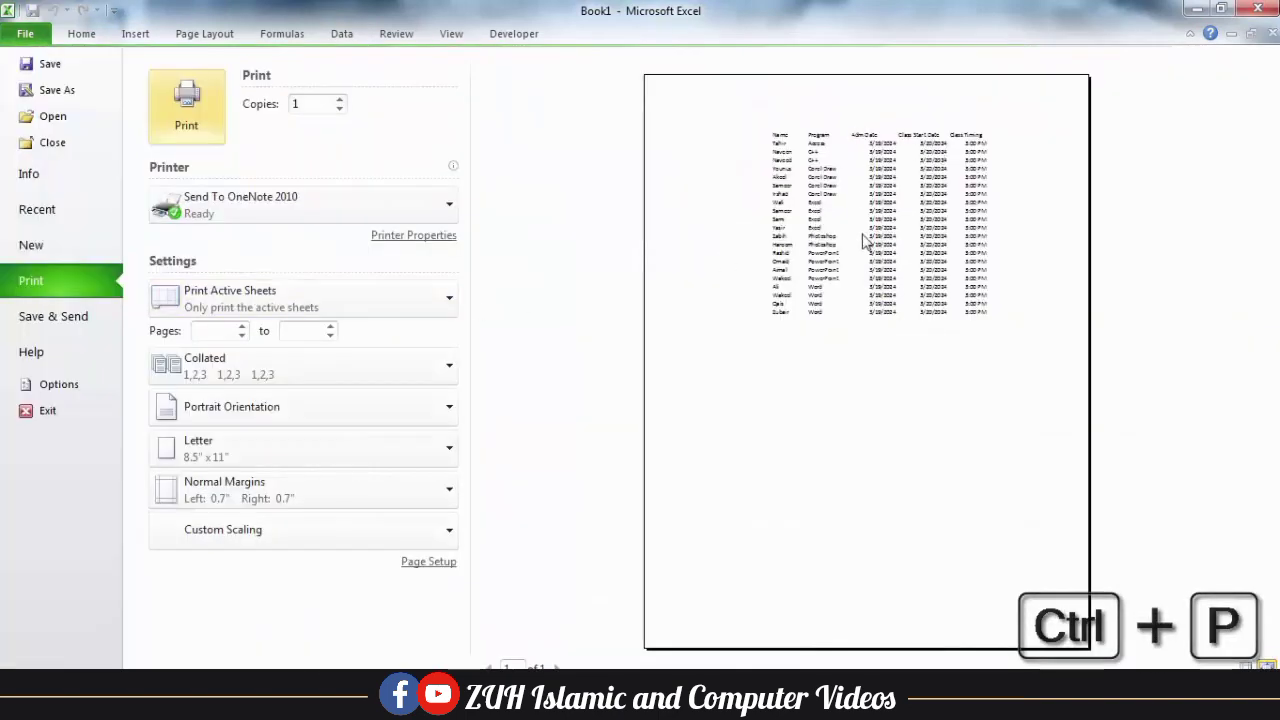
key(Escape)
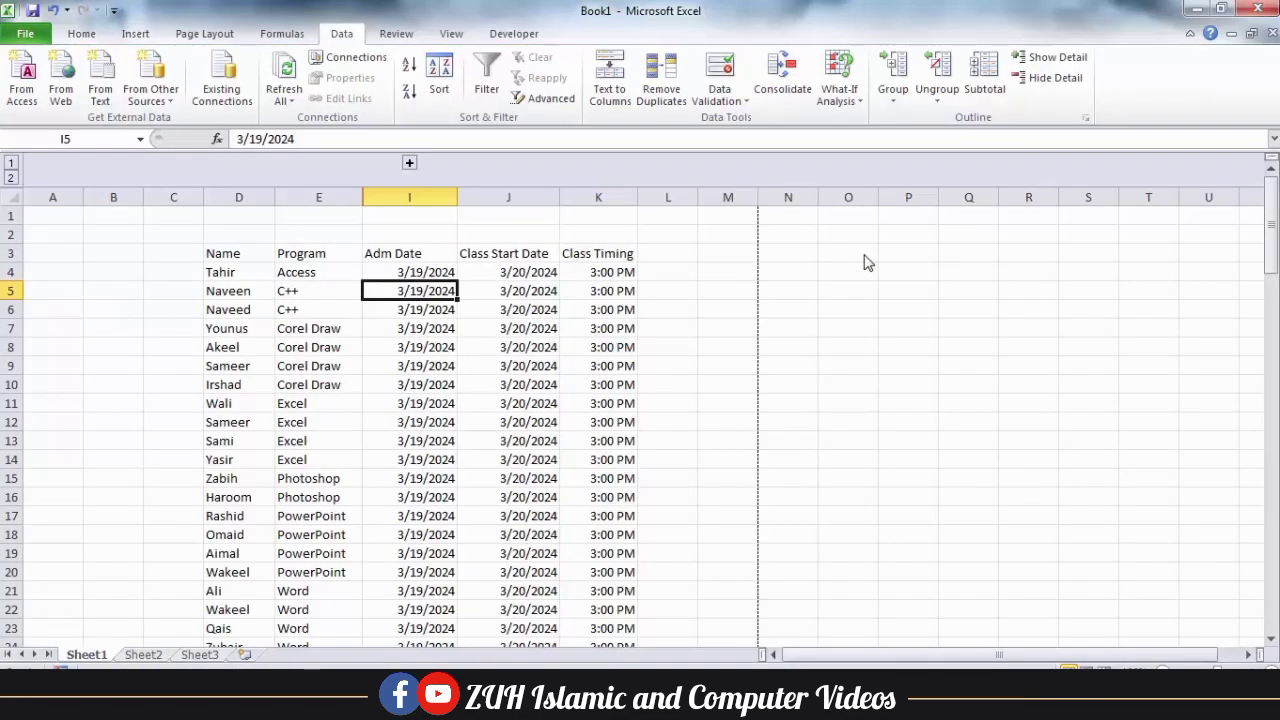
Expand the Fee–Remaining column group and check the full table in the print preview.
click(409, 163)
click(470, 347)
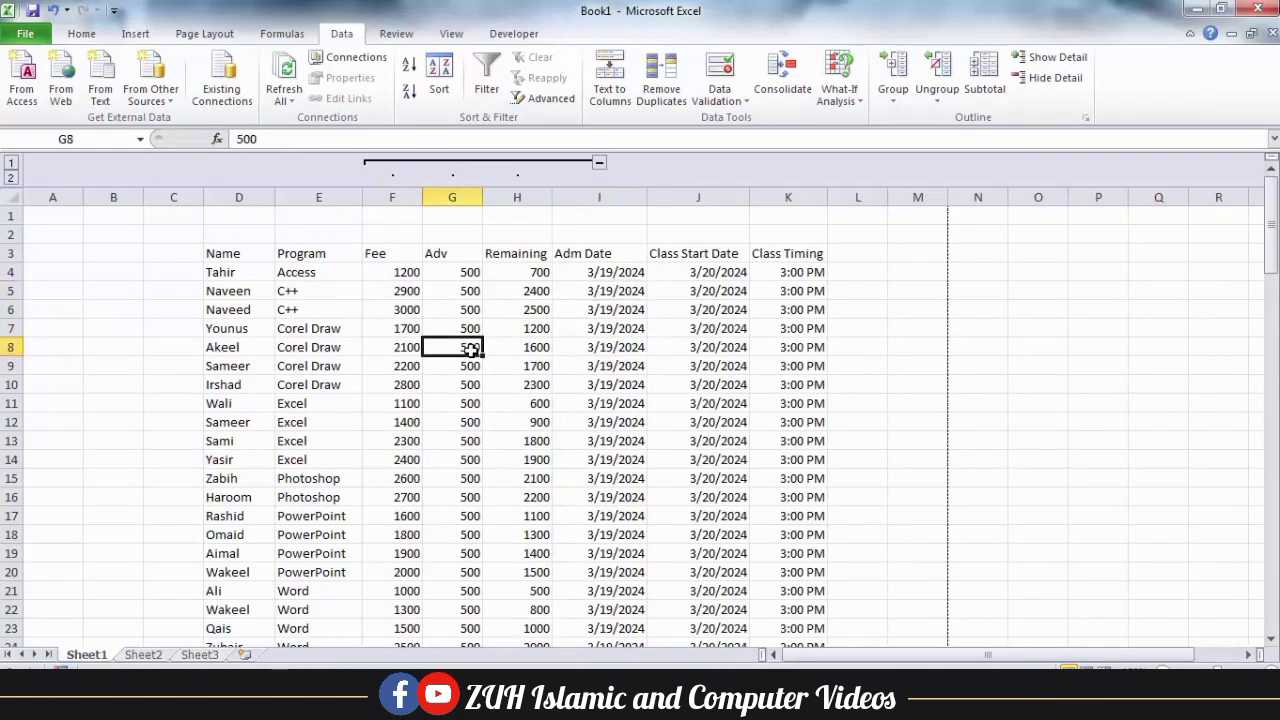
key(ctrl+p)
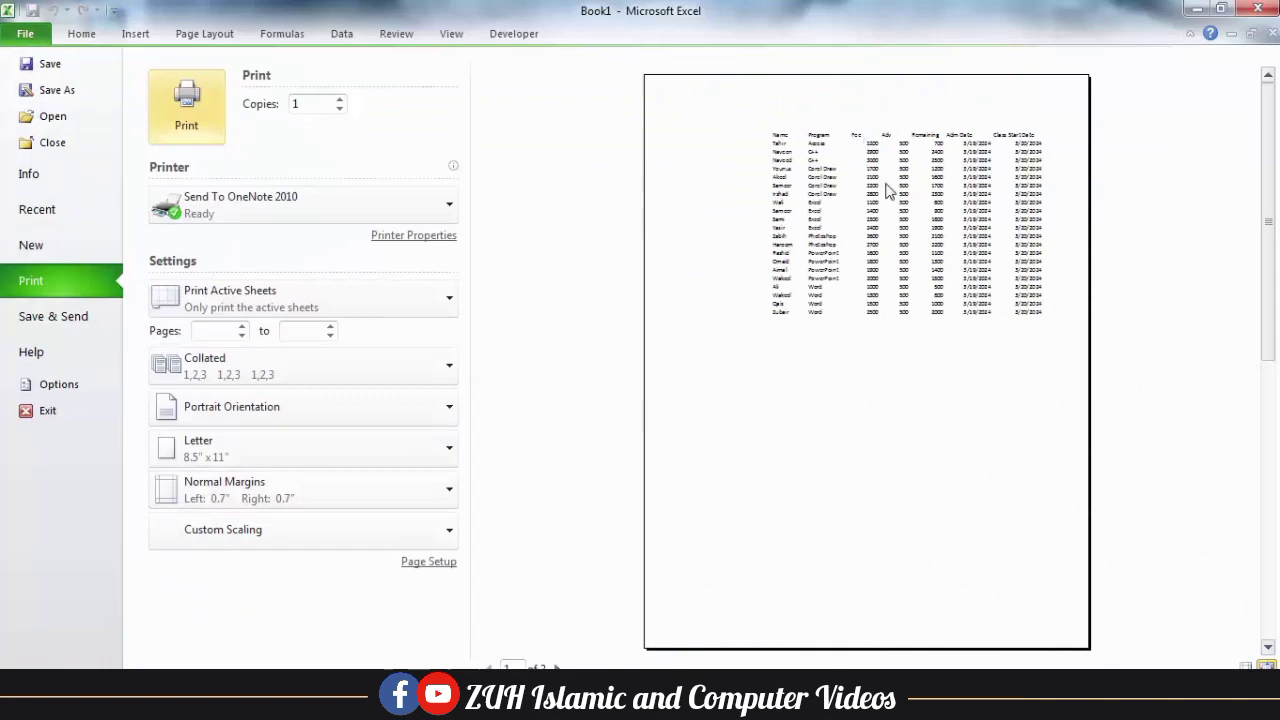
key(Escape)
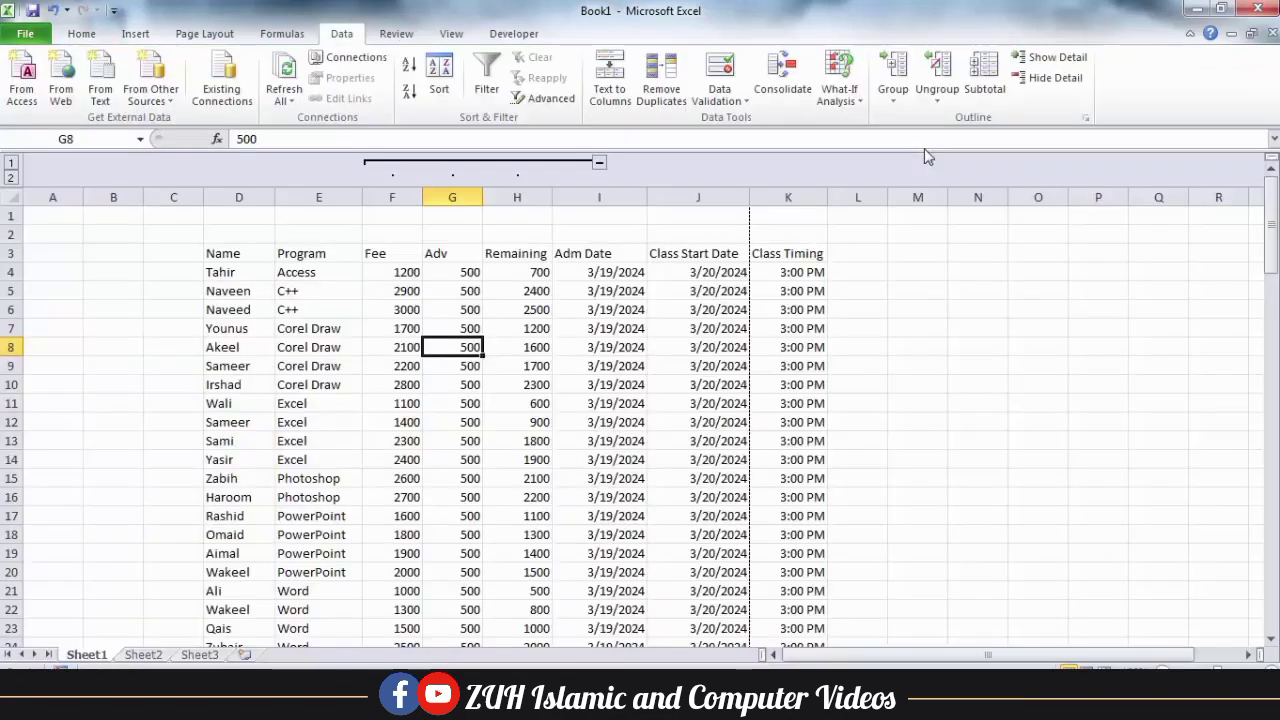
click(505, 322)
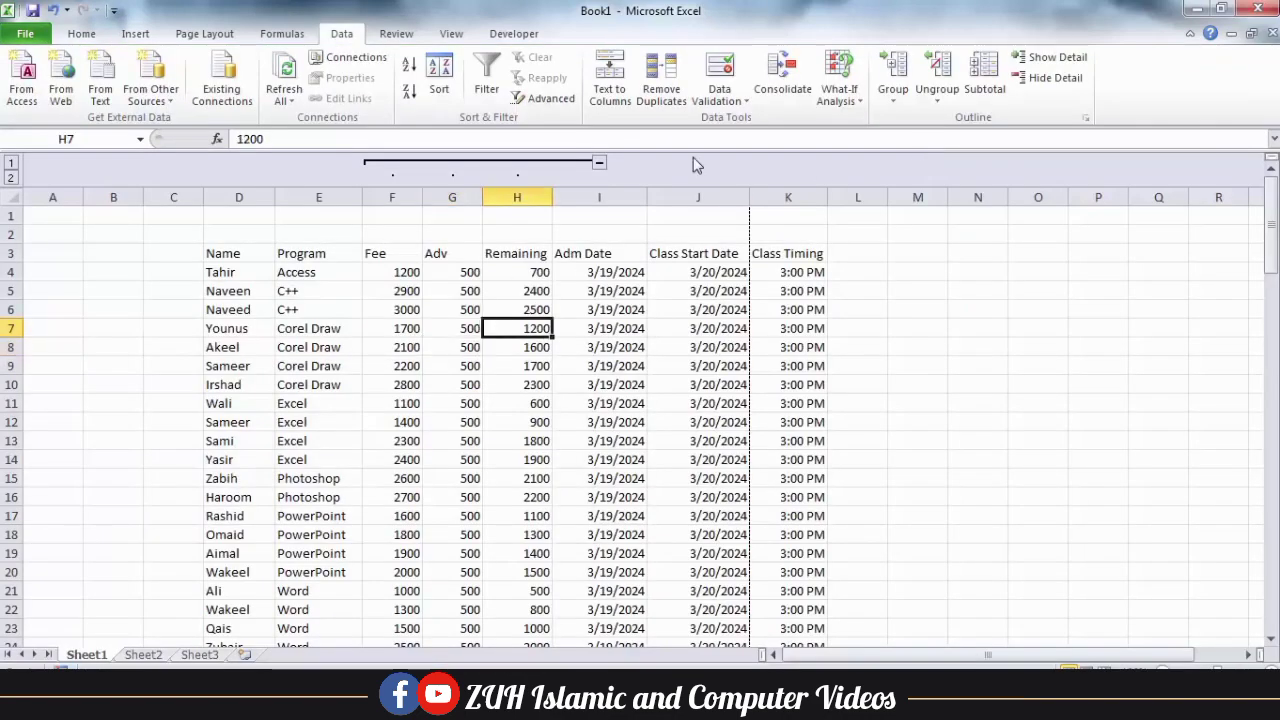
click(902, 96)
click(933, 100)
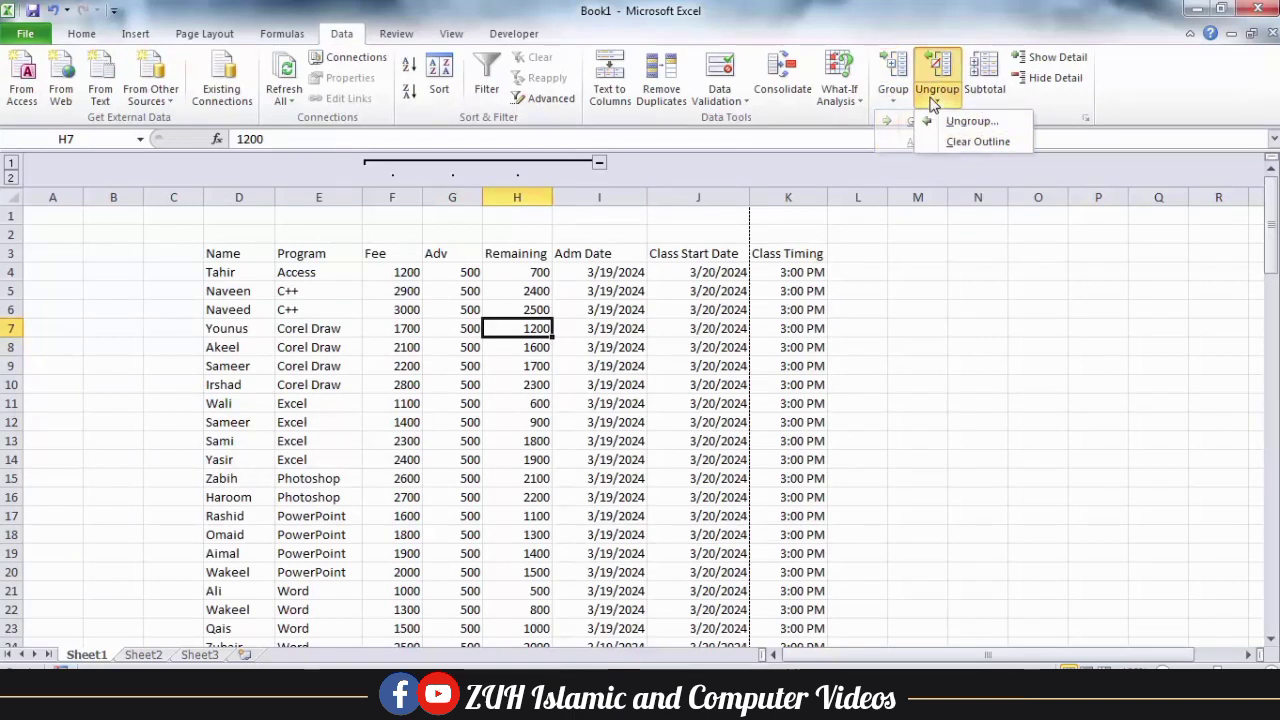
click(895, 103)
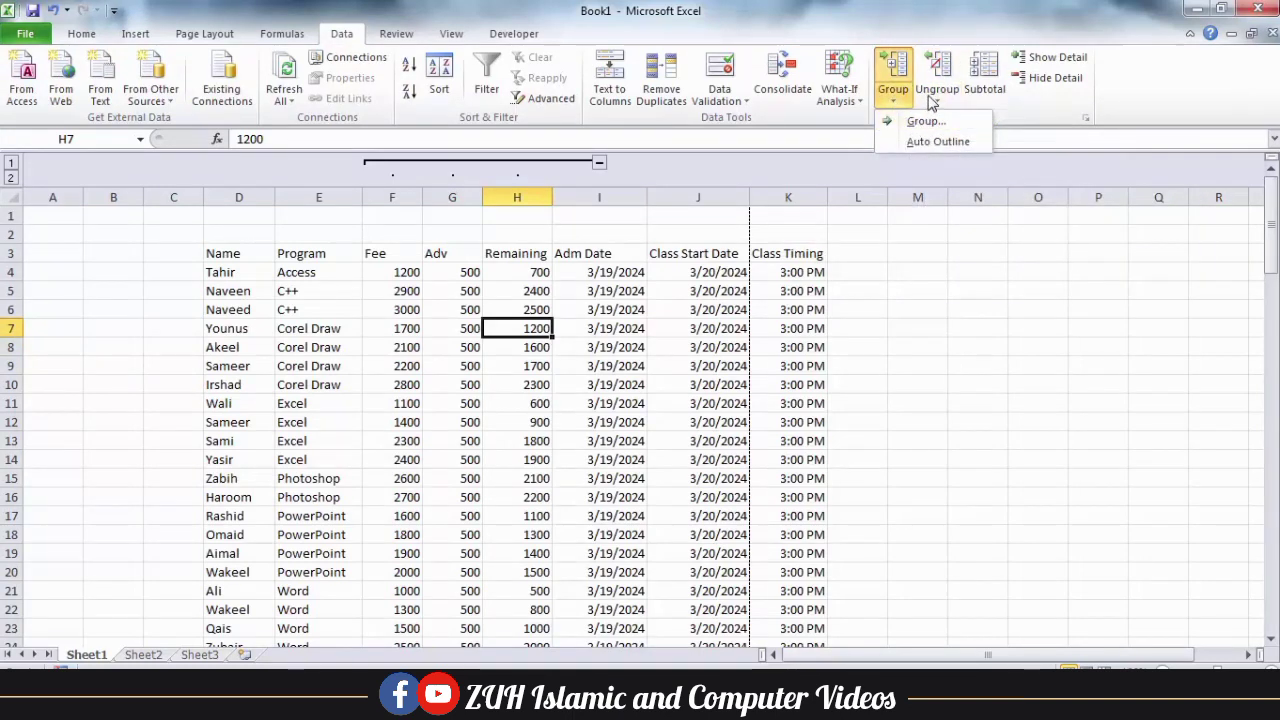
click(932, 101)
click(481, 288)
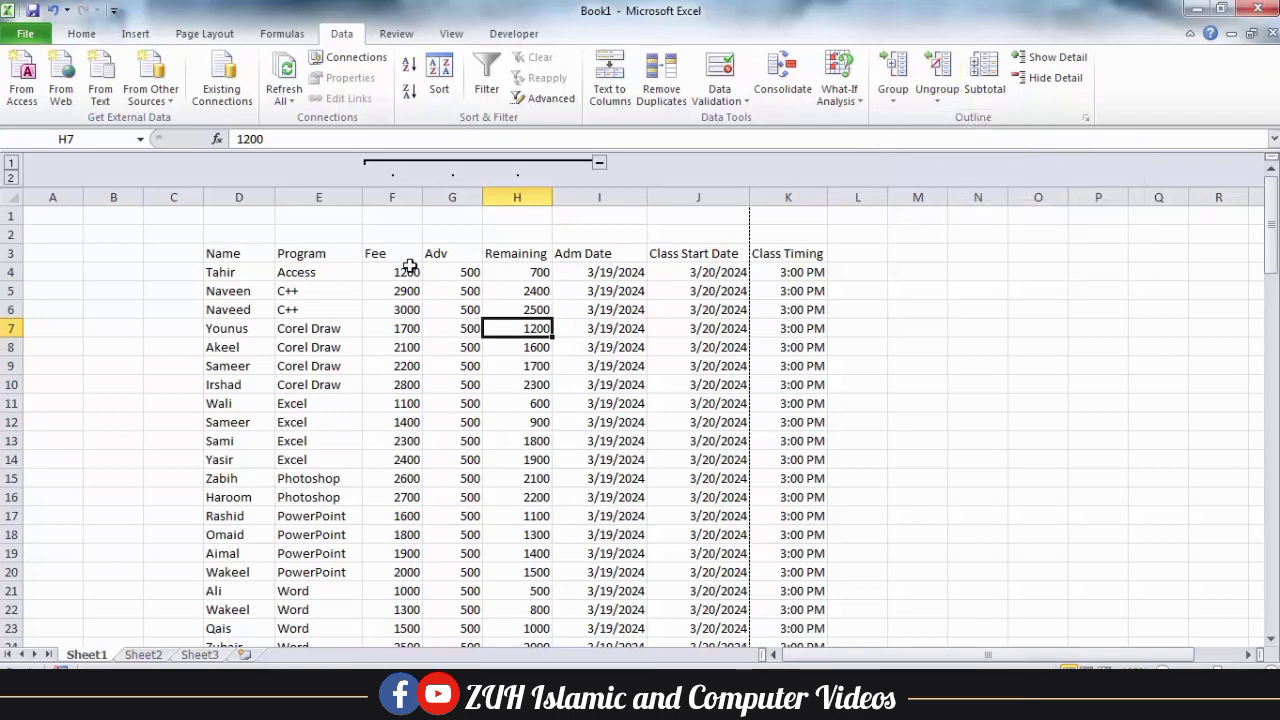
Remove the column grouping from Fee, Adv and Remaining with the Ungroup command.
drag(405, 257, 520, 260)
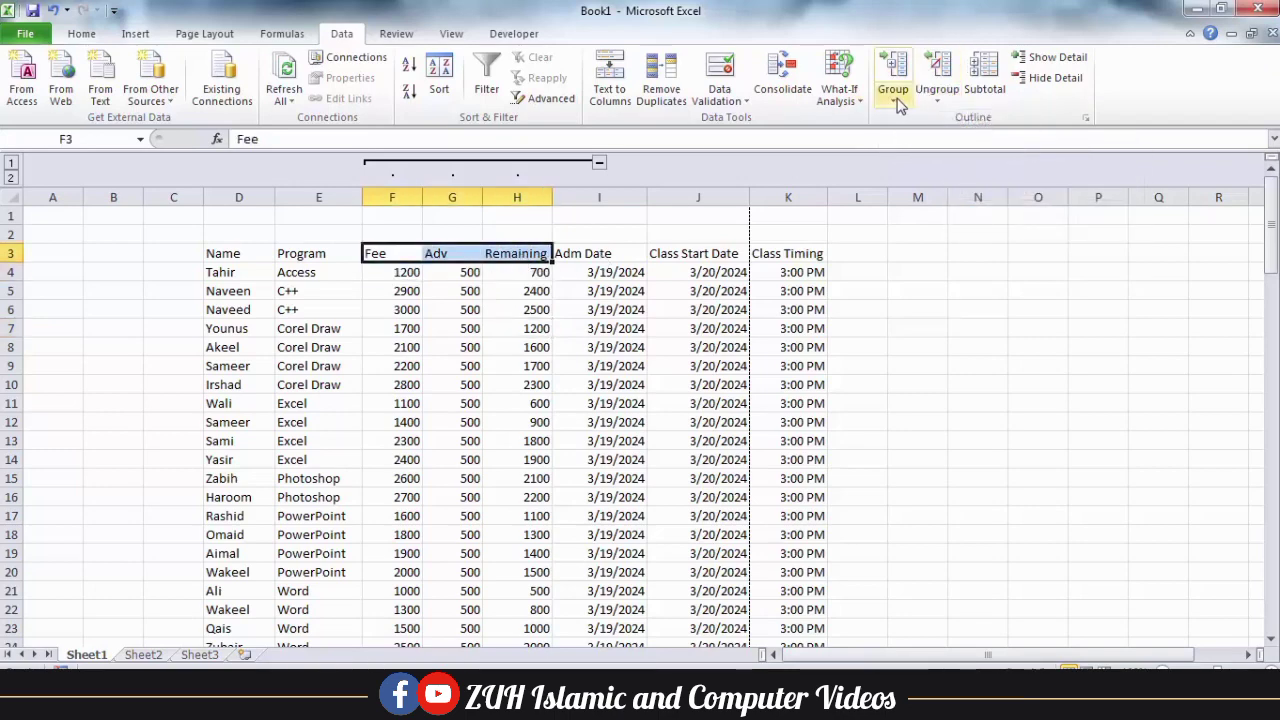
click(933, 100)
click(960, 119)
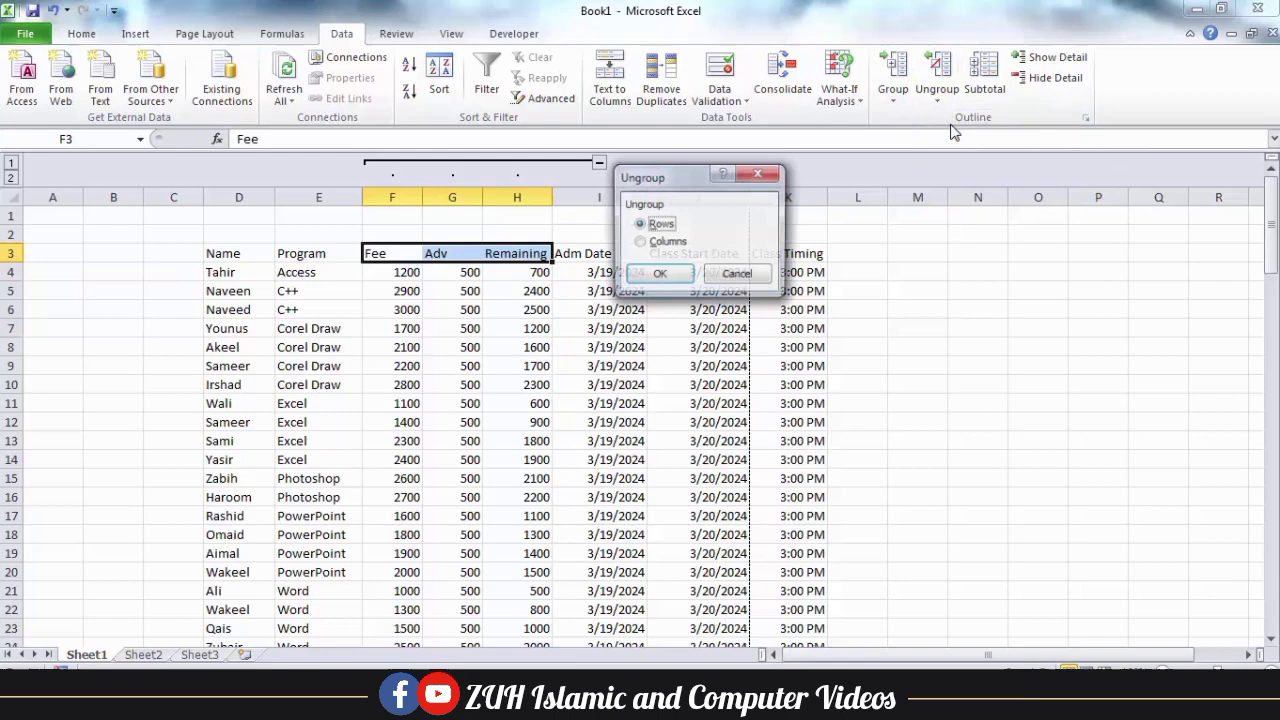
click(652, 243)
click(659, 274)
Regroup the selected Fee, Adv and Remaining cells by columns.
click(893, 100)
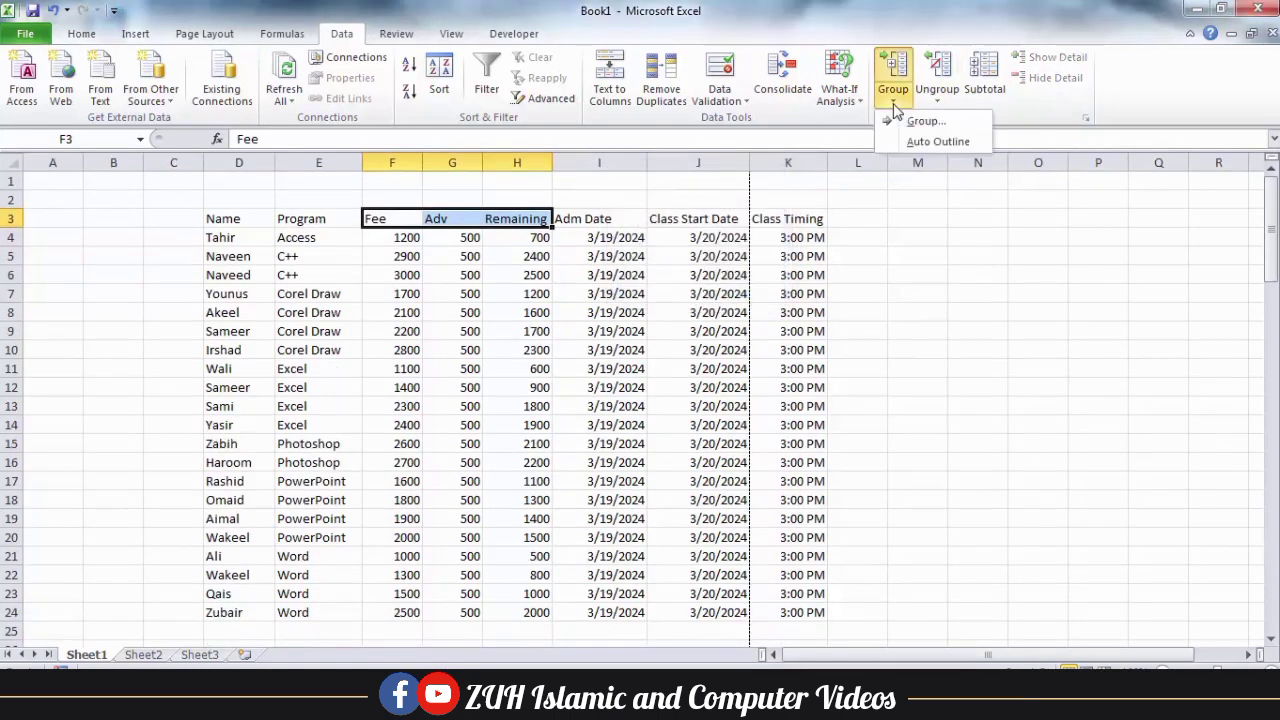
click(910, 120)
click(660, 242)
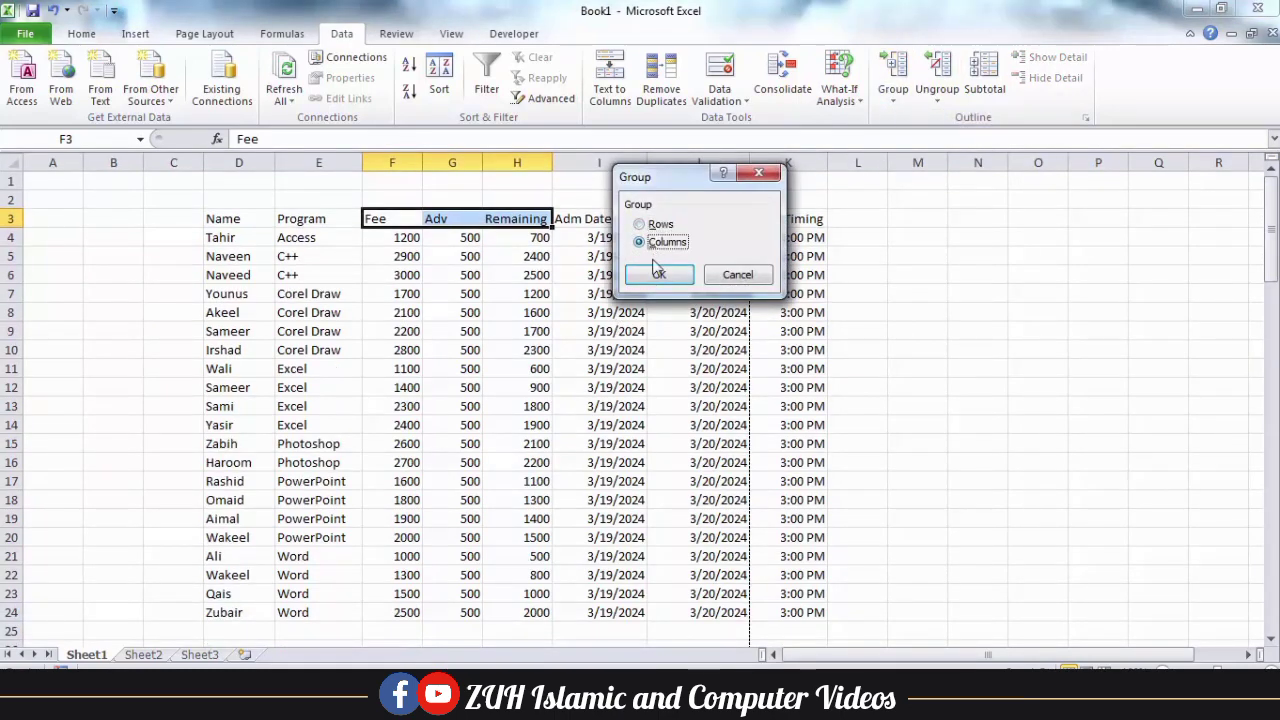
click(659, 274)
Ungroup the selected Fee, Adv and Remaining cells by columns and clear the selection.
click(937, 100)
click(965, 120)
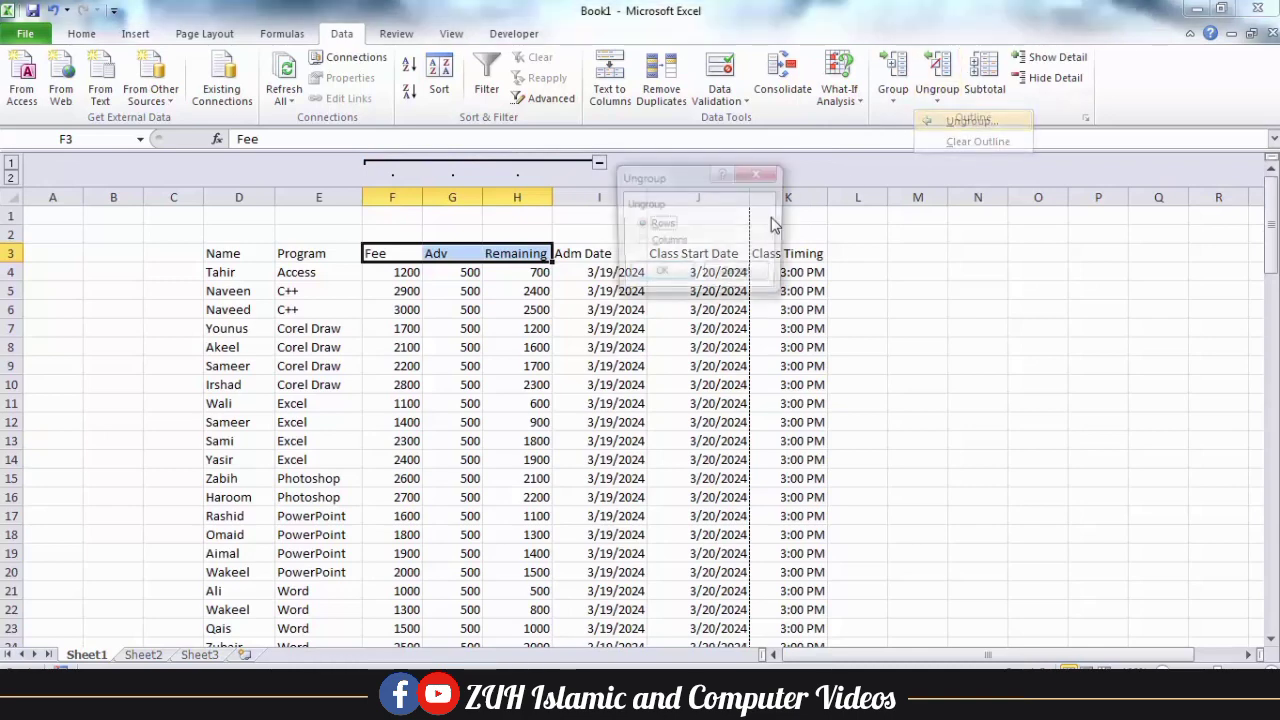
click(652, 243)
click(659, 274)
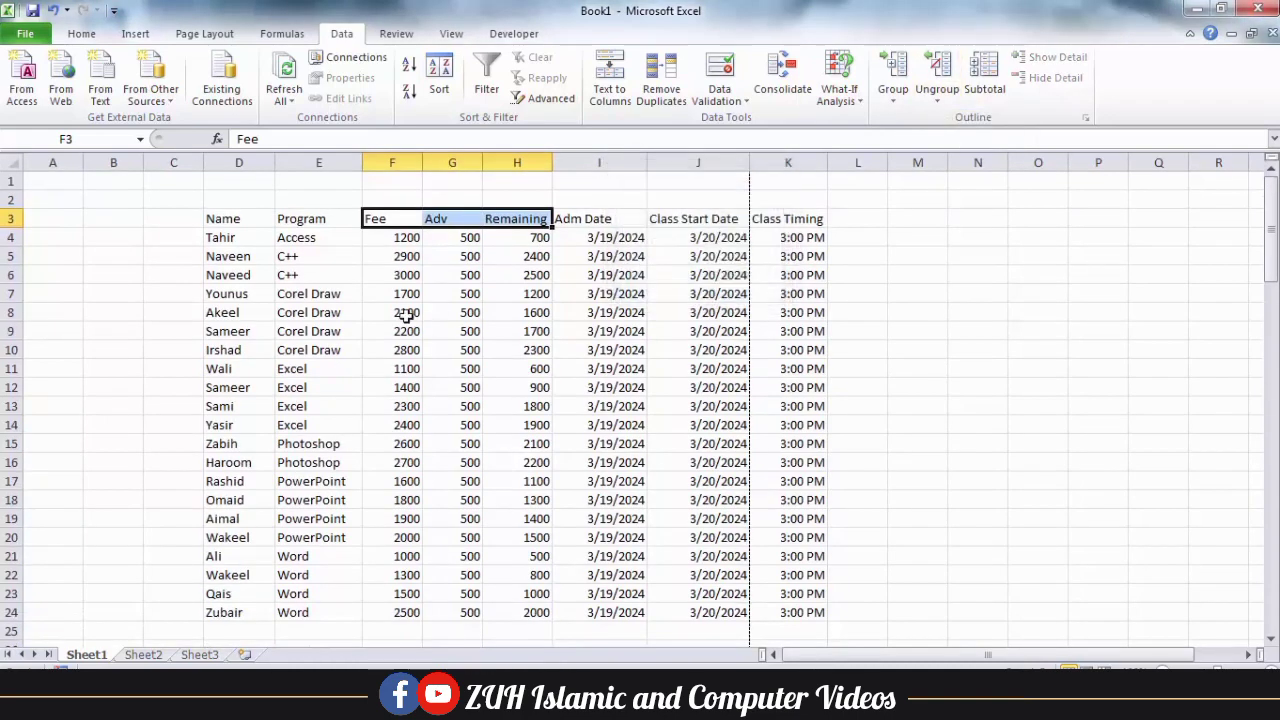
click(340, 292)
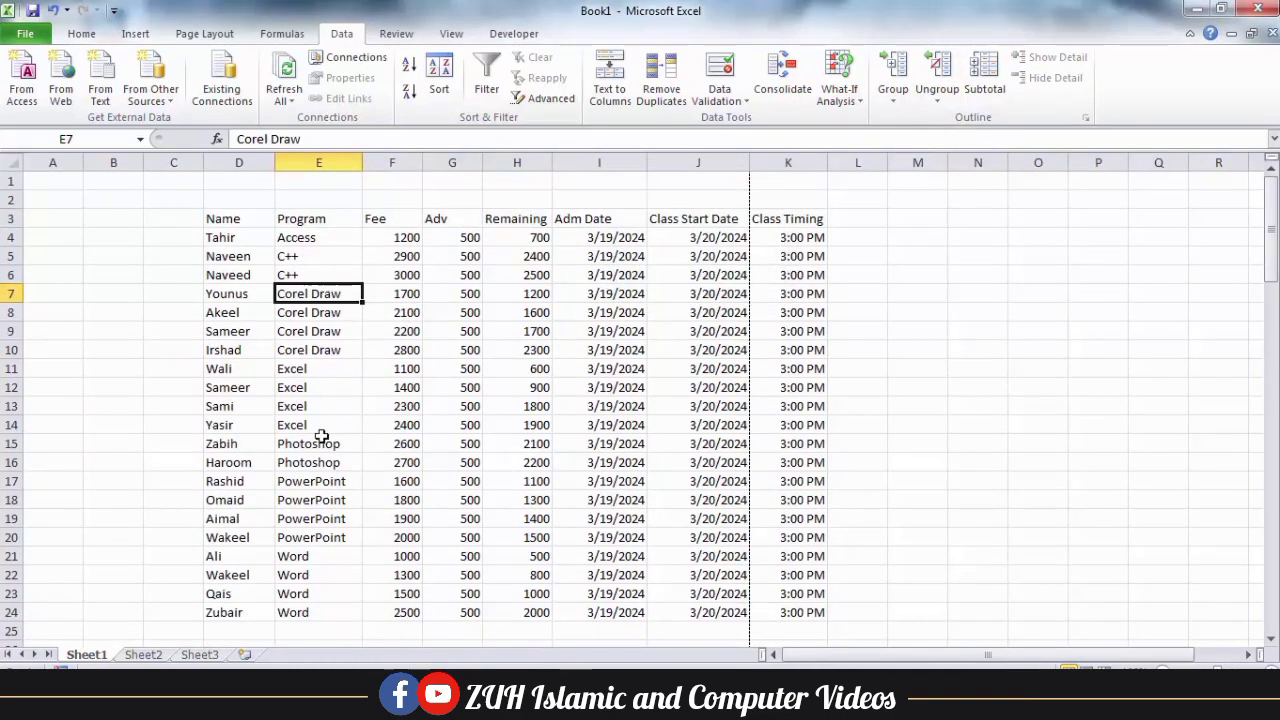
Group the two Photoshop entries in rows 15 and 16 using the Rows option.
drag(318, 441, 521, 452)
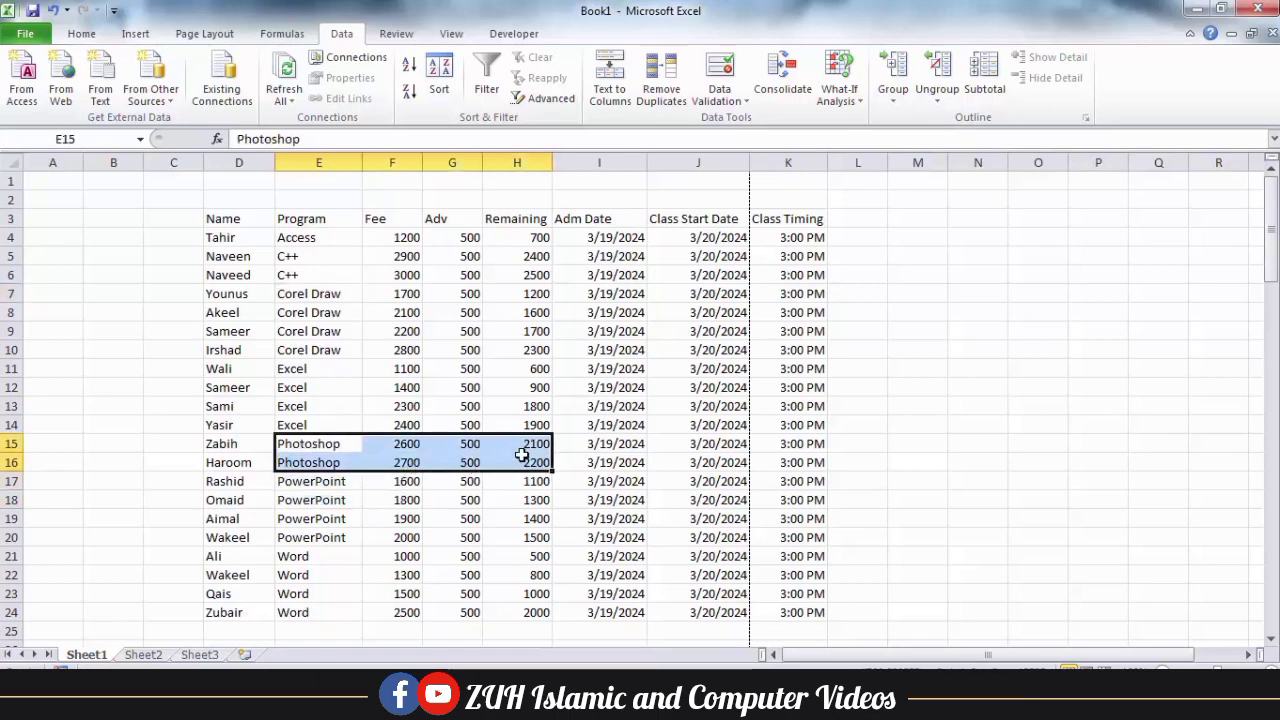
click(893, 95)
click(920, 121)
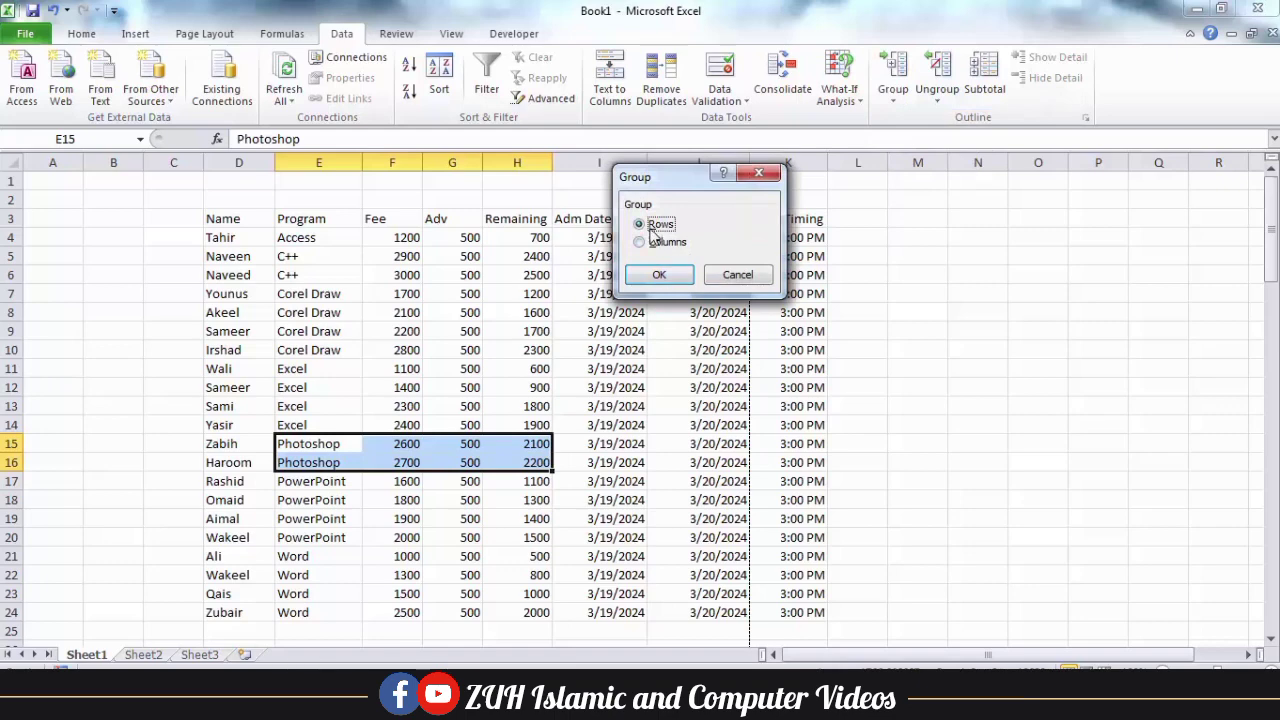
click(660, 275)
Collapse the Photoshop row group and expand it again.
click(346, 444)
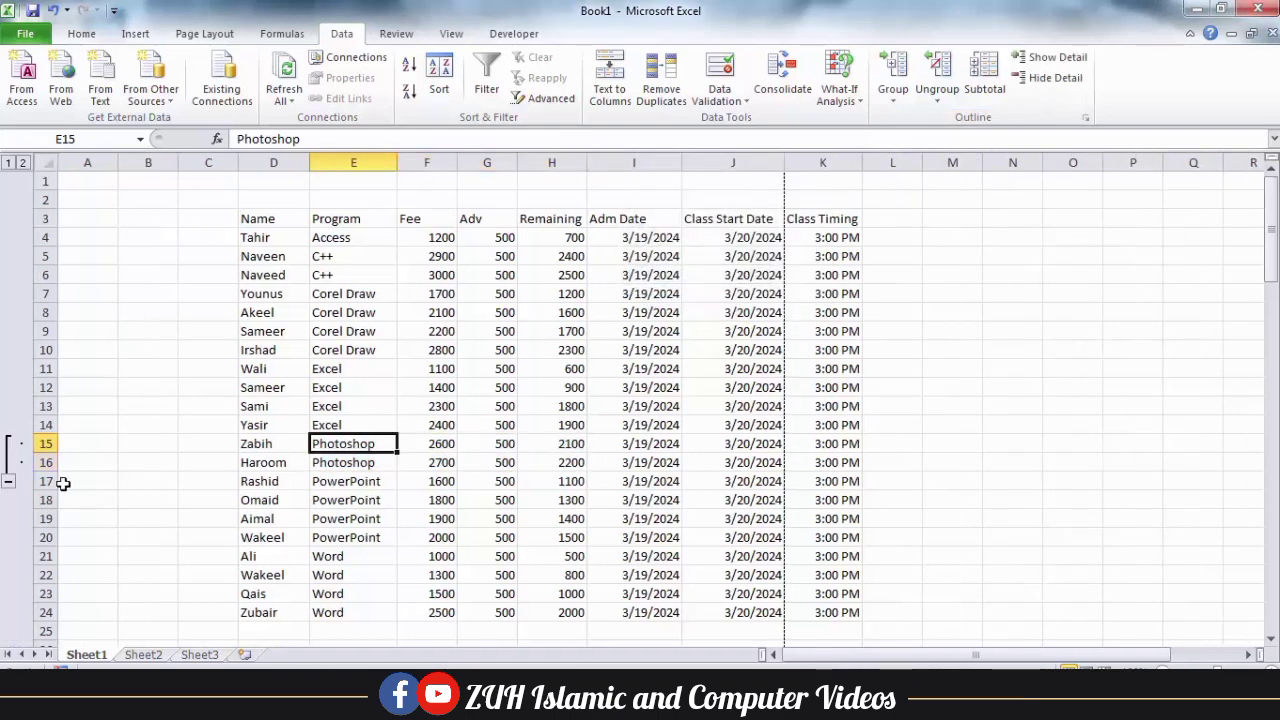
click(8, 481)
click(9, 444)
Ungroup the two Photoshop entries in rows 15 and 16 using the Rows option and clear the selection.
drag(341, 446, 343, 461)
click(937, 95)
click(966, 126)
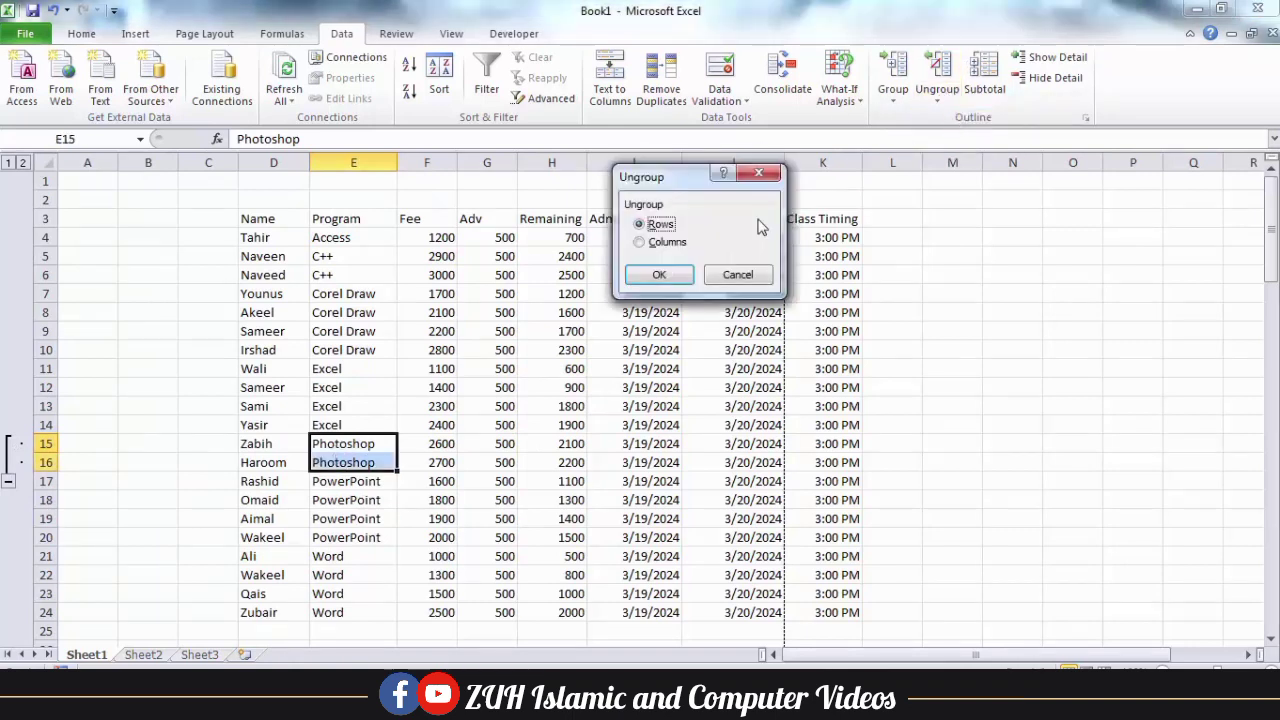
click(659, 274)
click(345, 460)
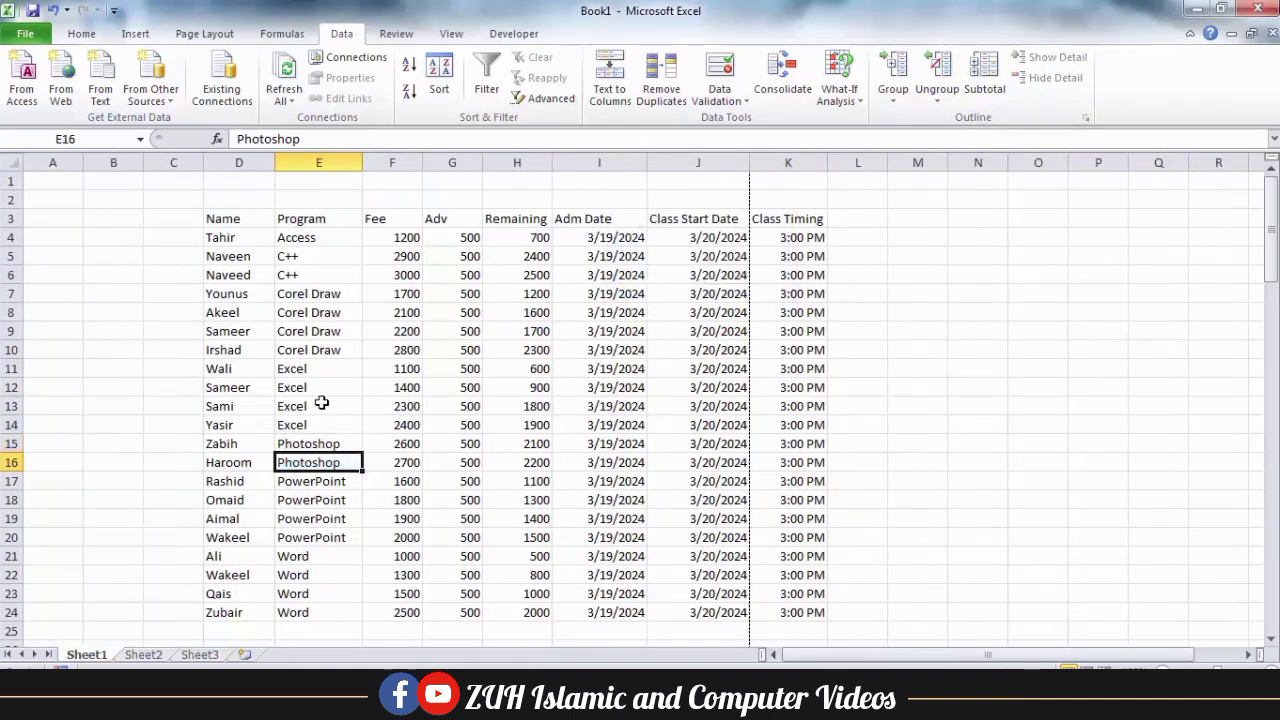
Try to apply Auto Outline to the fee table from a Fee cell.
click(363, 348)
click(893, 95)
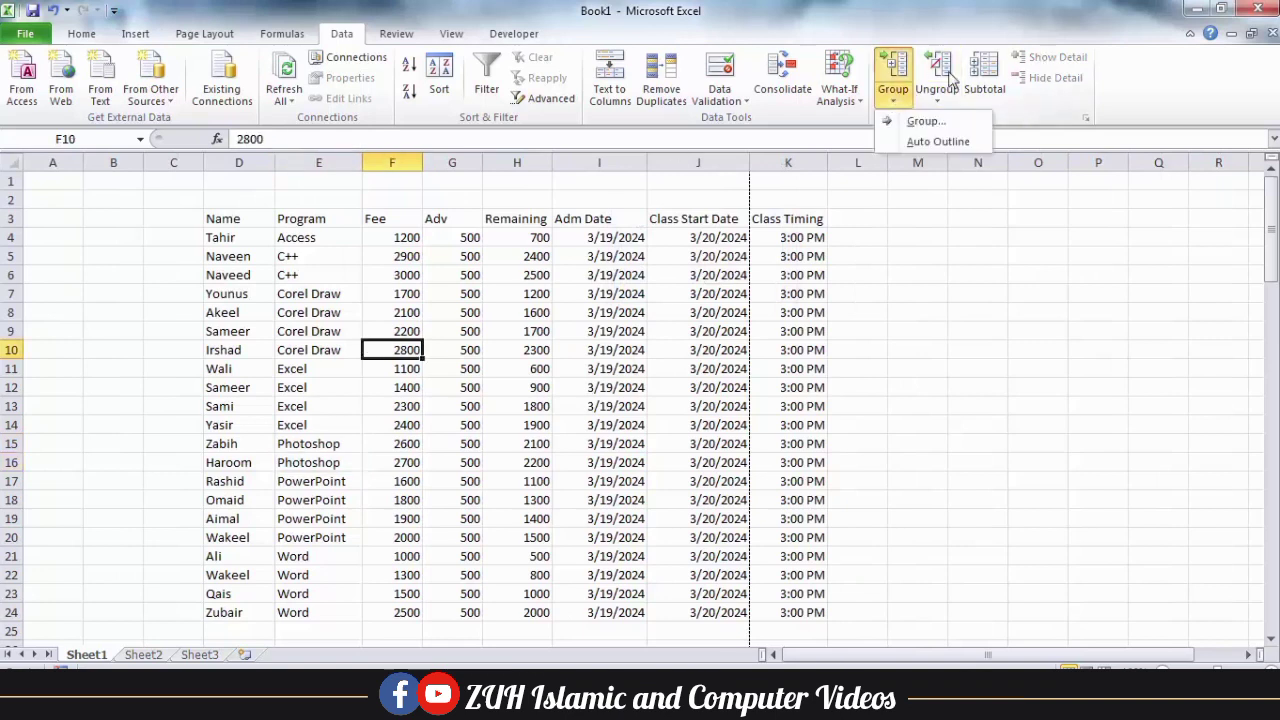
click(940, 142)
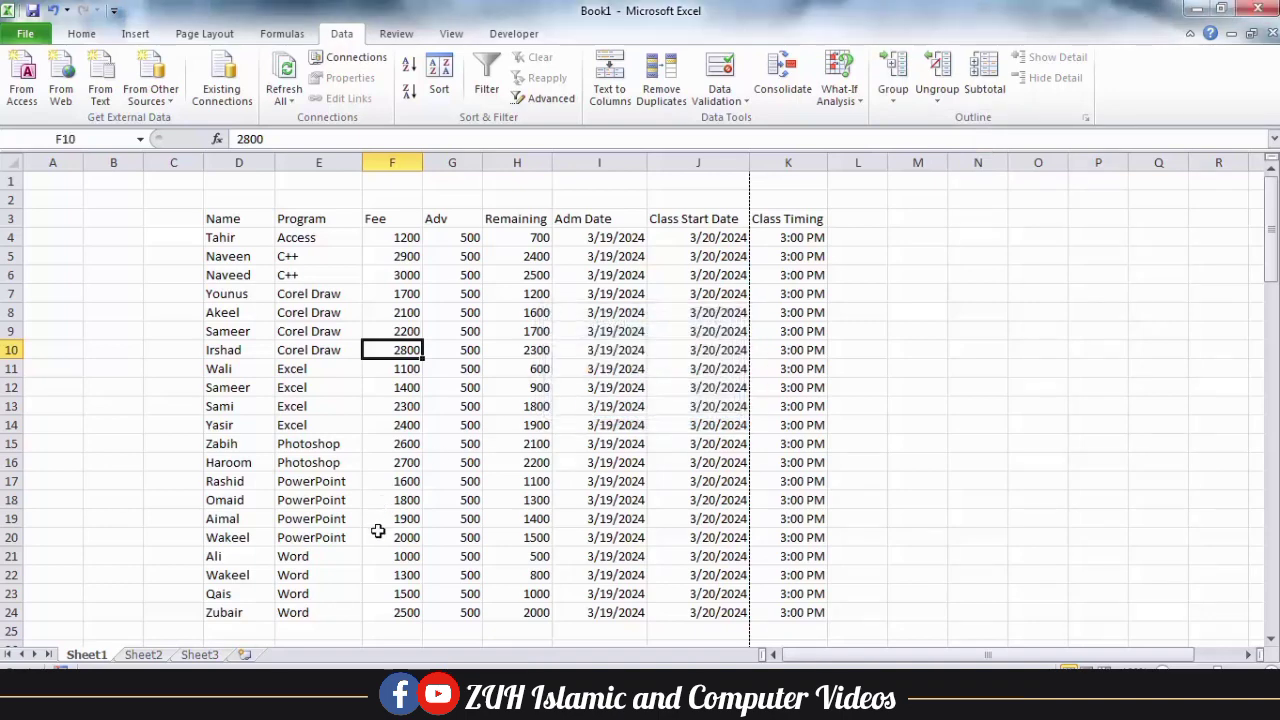
Add an AutoSum total of the Fee column in cell F25.
click(410, 630)
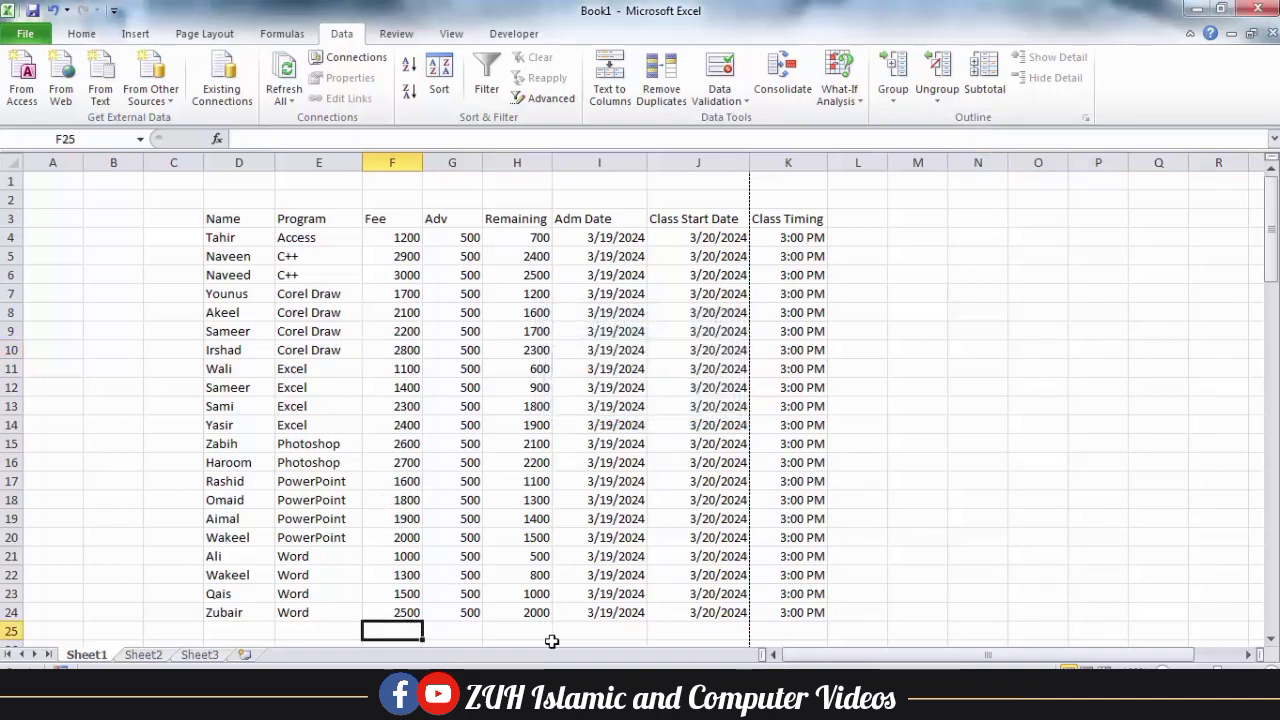
key(alt+equal)
key(ctrl+Return)
Apply Auto Outline to the table from Fee cell F14.
click(402, 427)
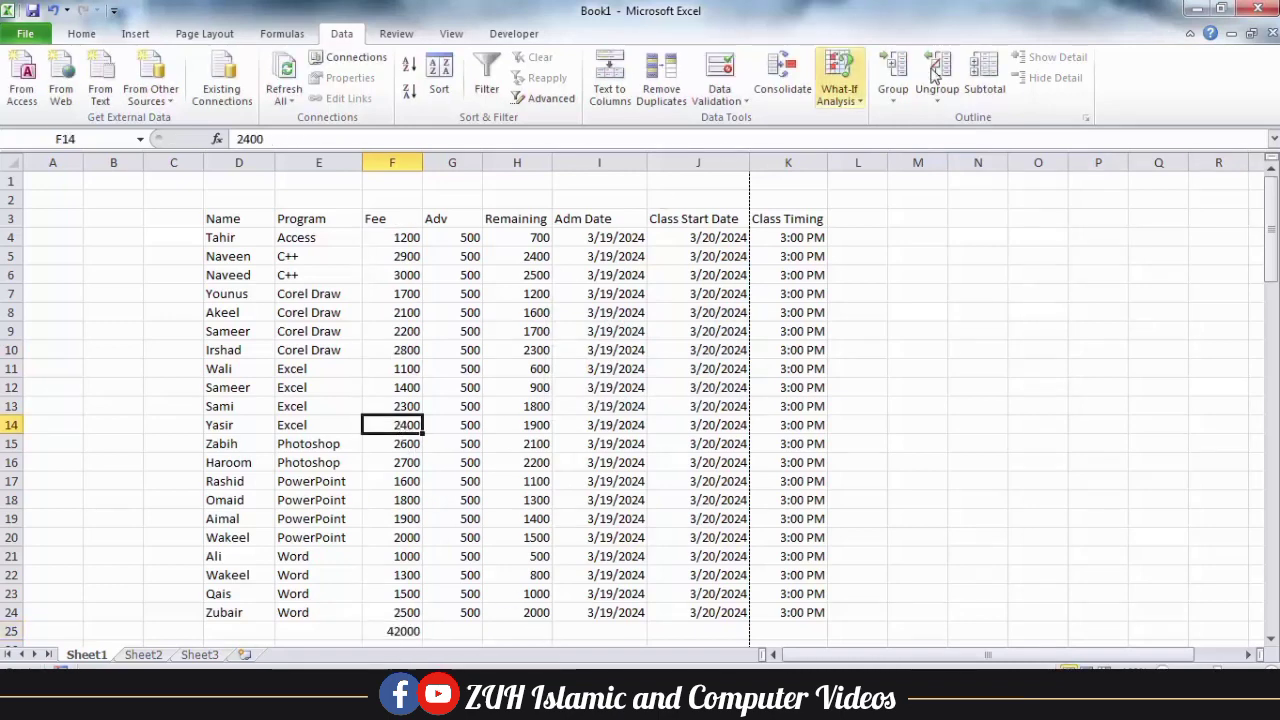
click(893, 92)
click(915, 142)
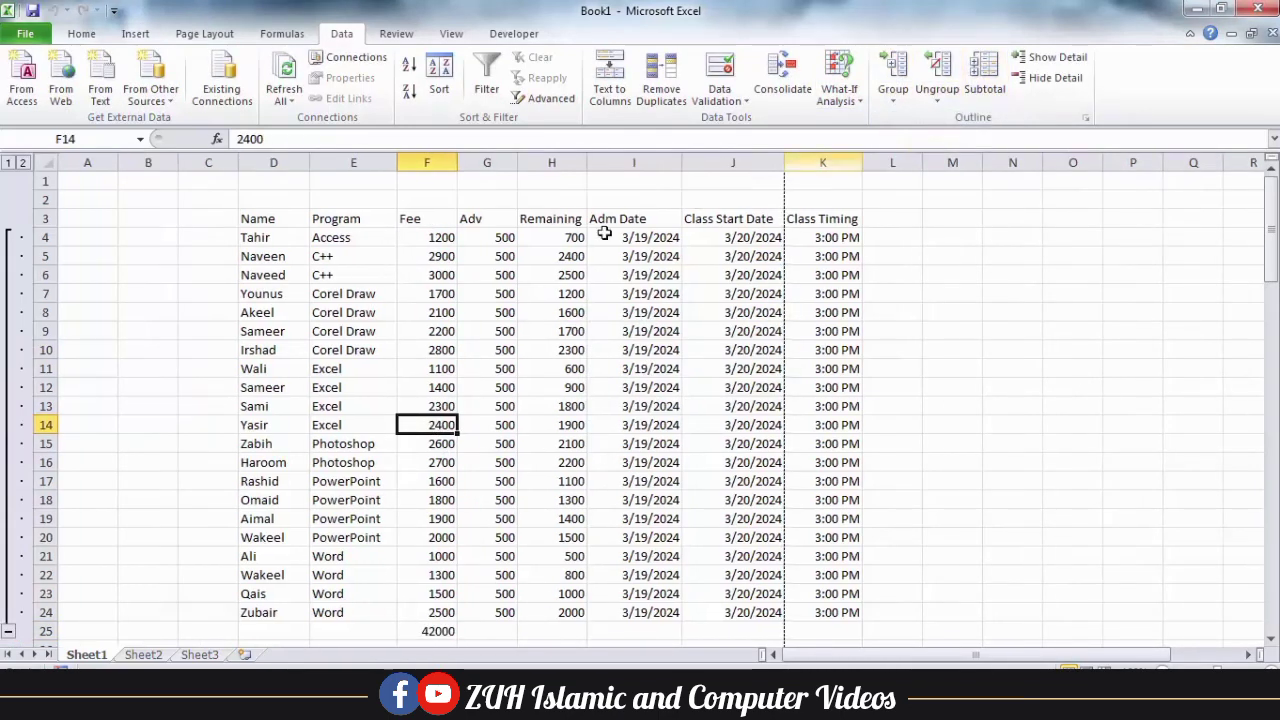
Collapse the outlined student rows above the Fee total and expand them again.
click(8, 631)
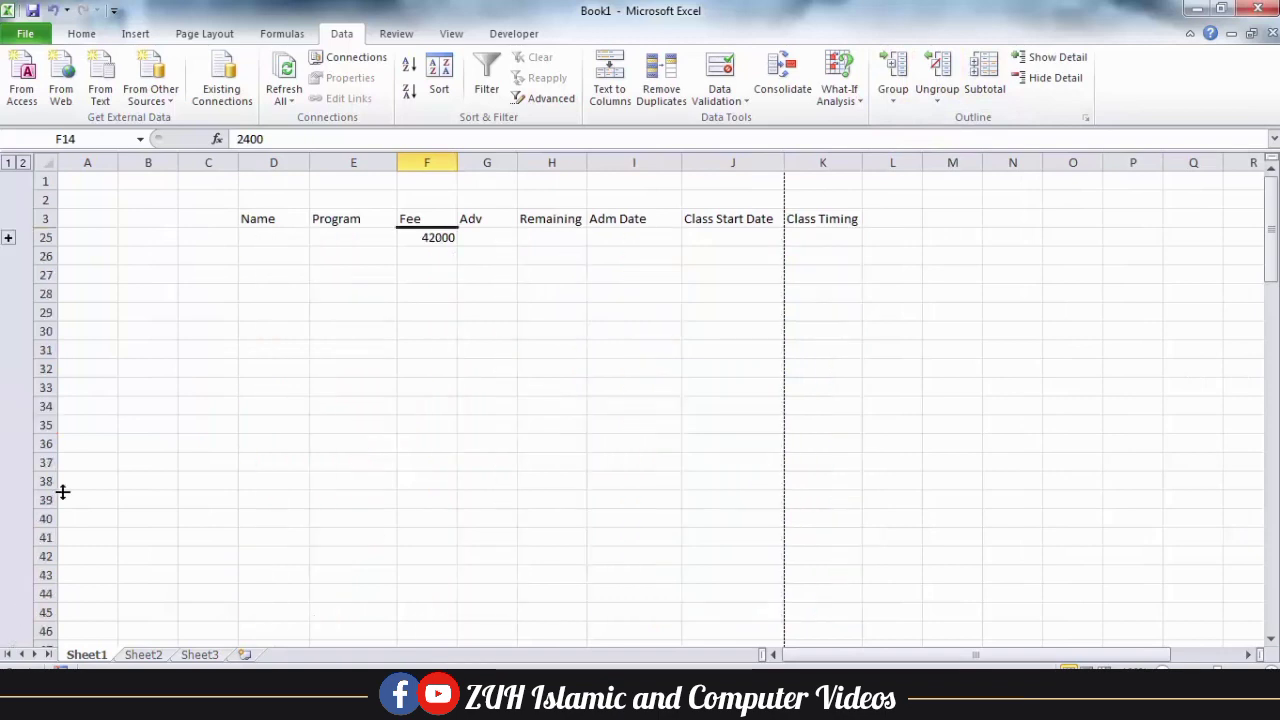
click(8, 237)
click(424, 328)
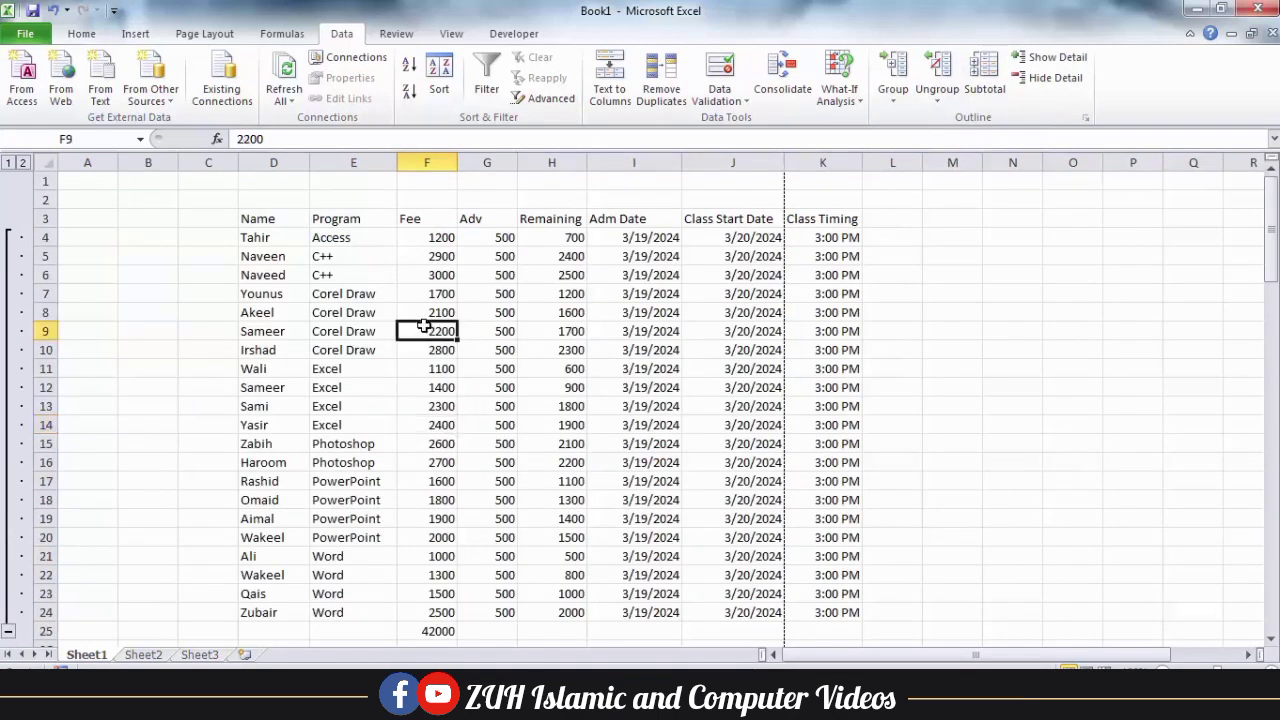
Clear the outline from the table and delete the Fee total in cell F25.
click(937, 95)
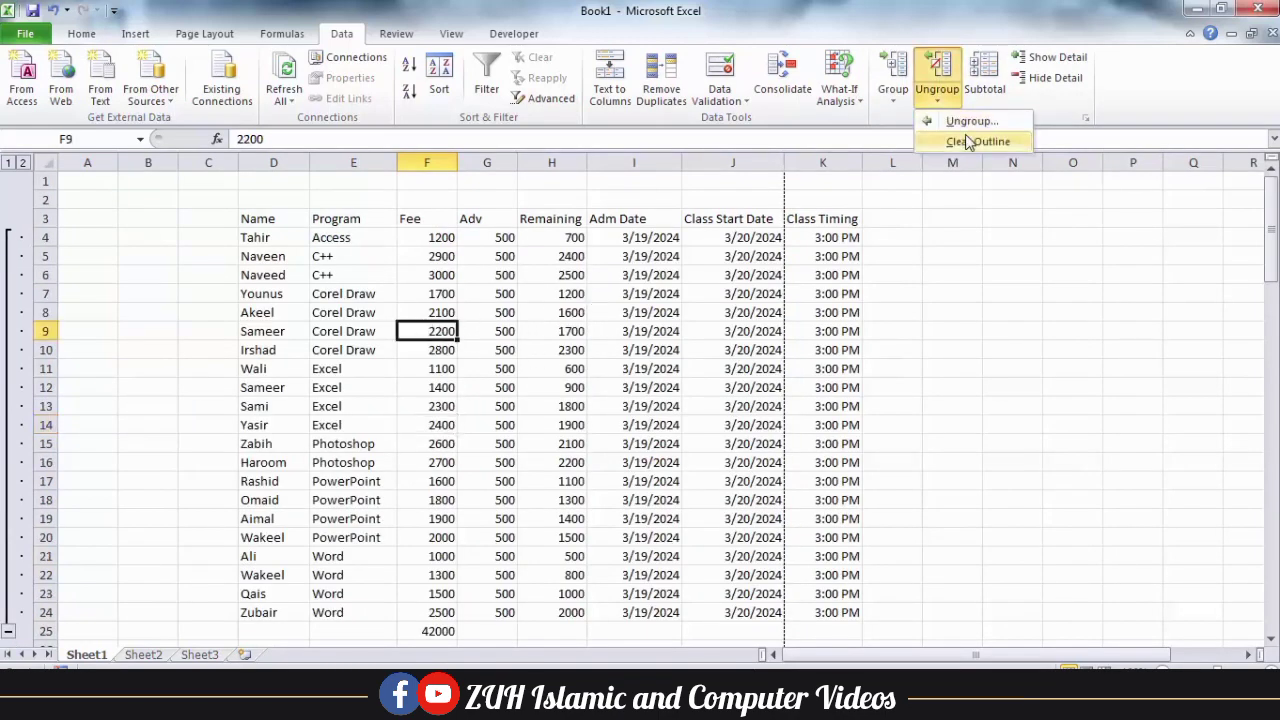
click(967, 141)
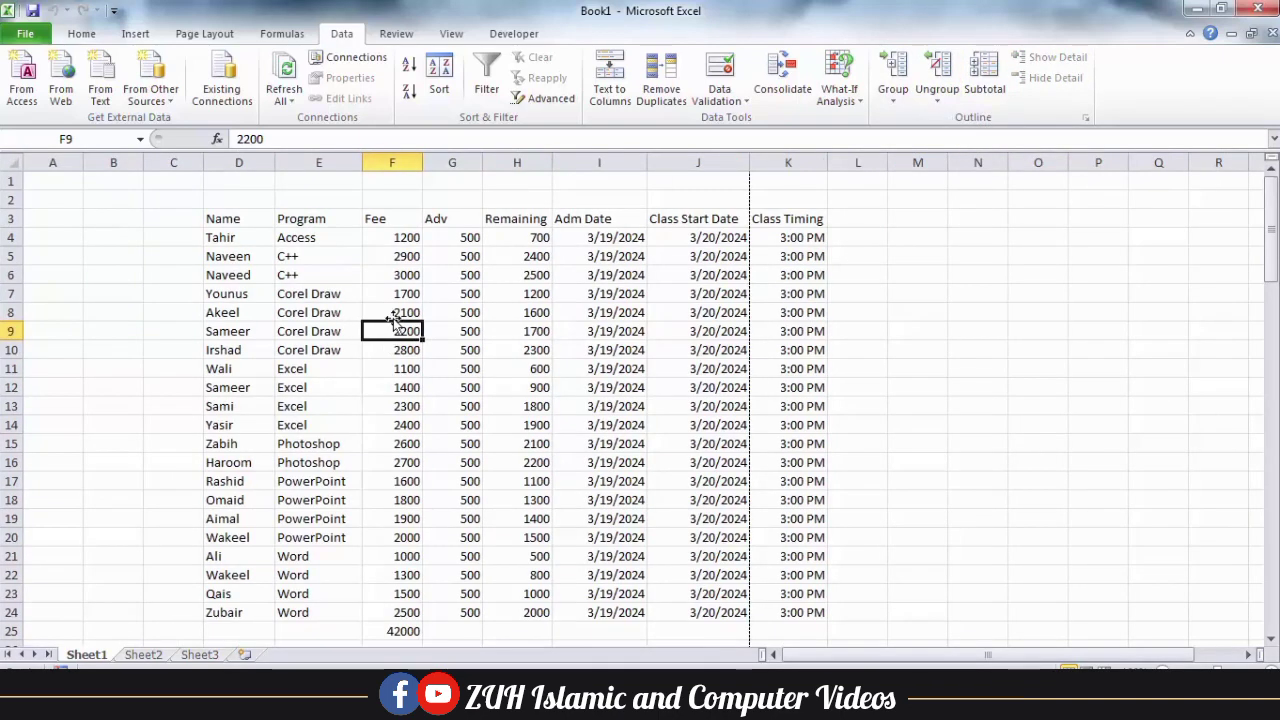
click(407, 631)
key(Delete)
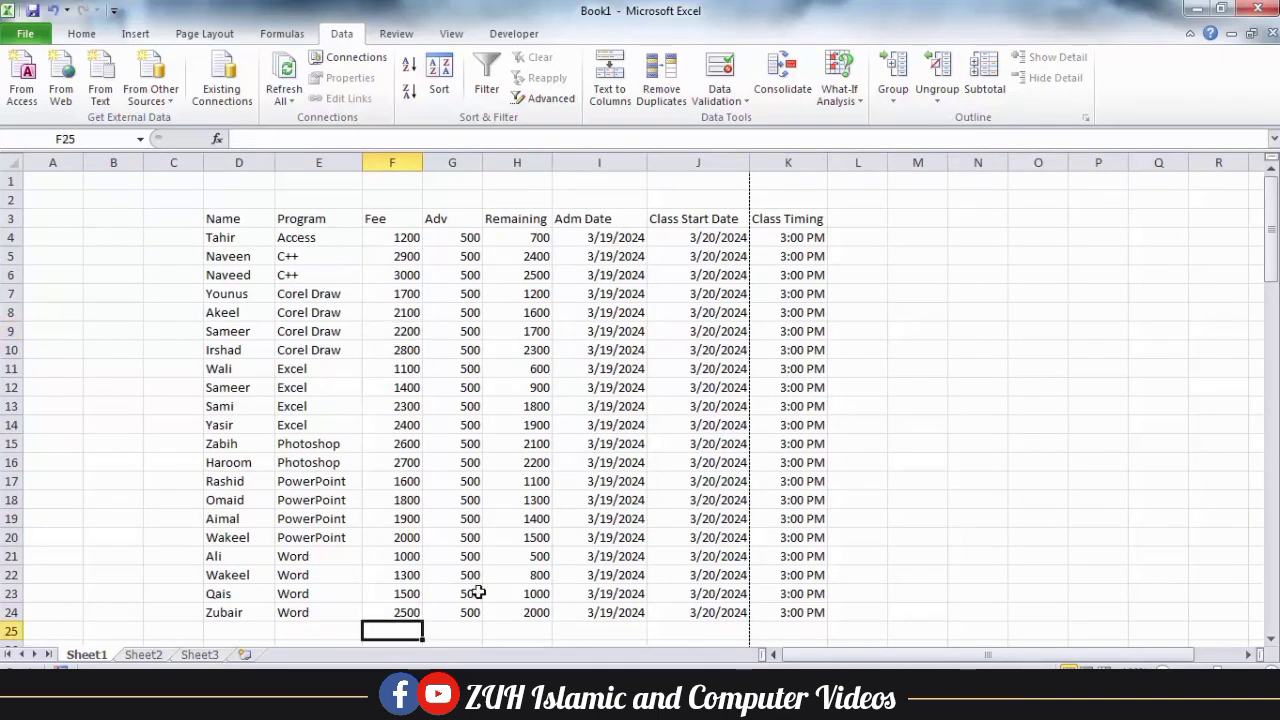
click(397, 372)
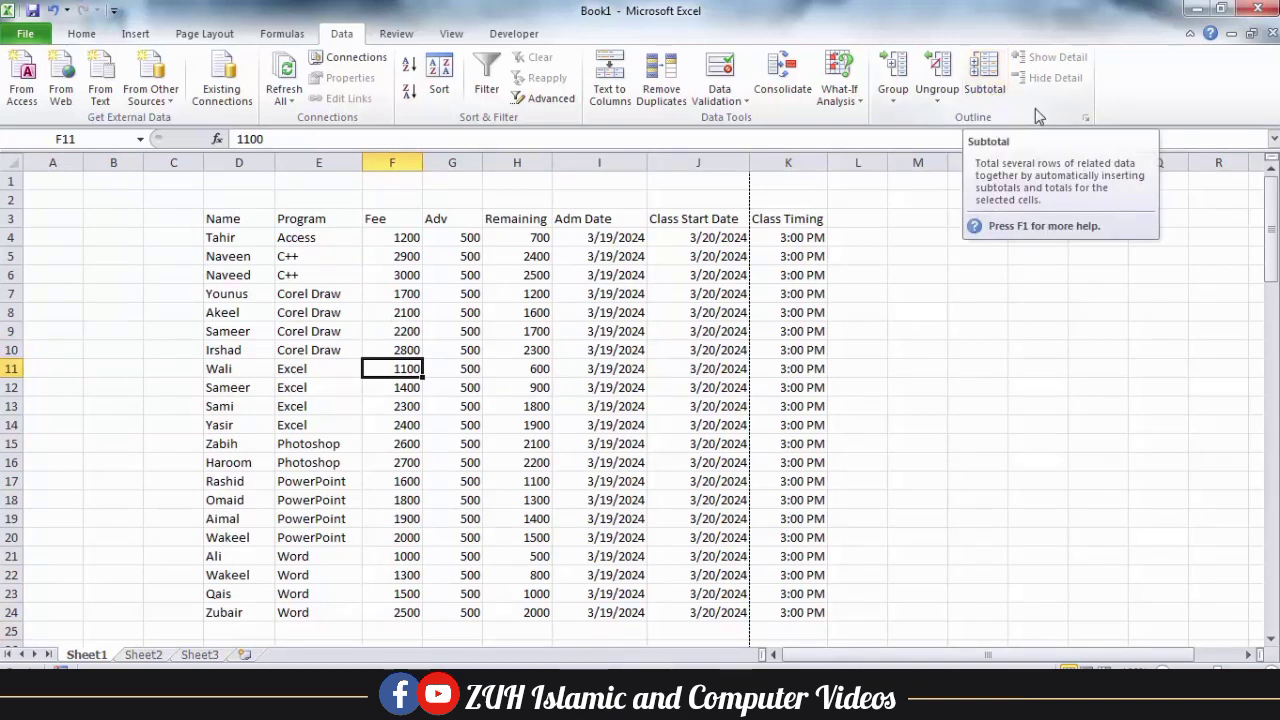
Examine how the Program column is sorted by highlighting the whole list and its Excel, Corel Draw and C++ entries.
drag(302, 225, 327, 606)
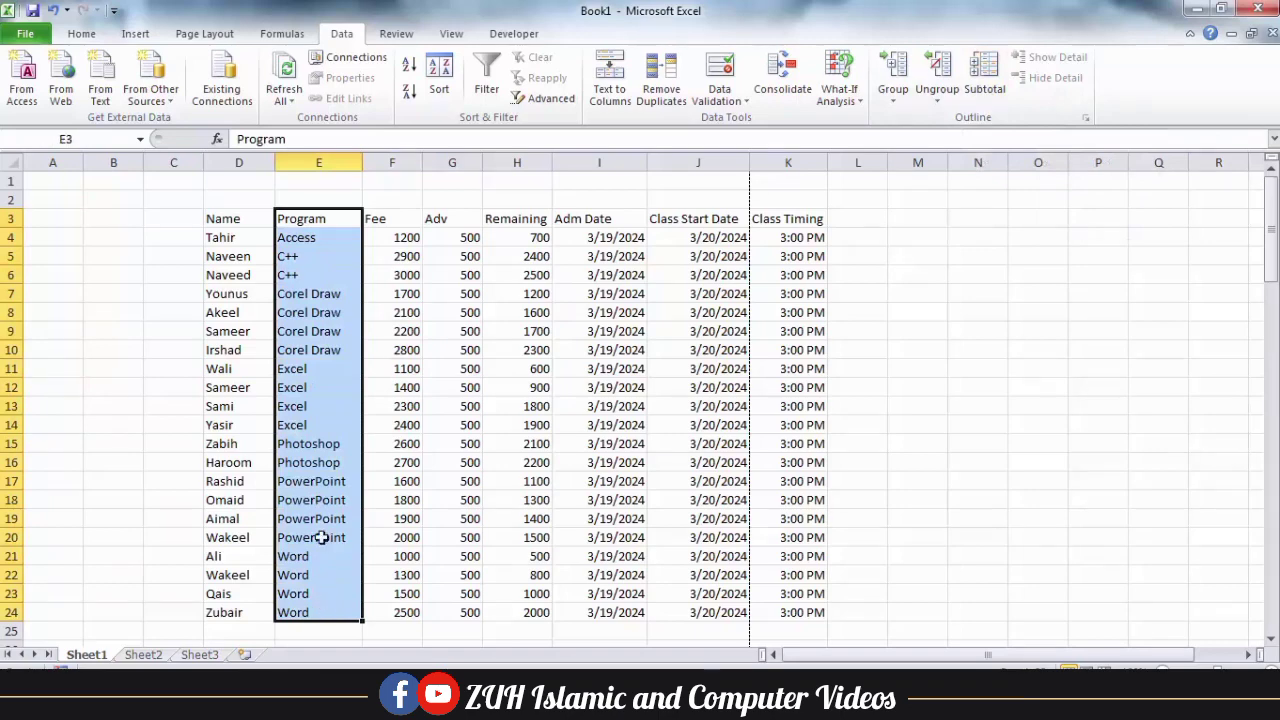
click(320, 350)
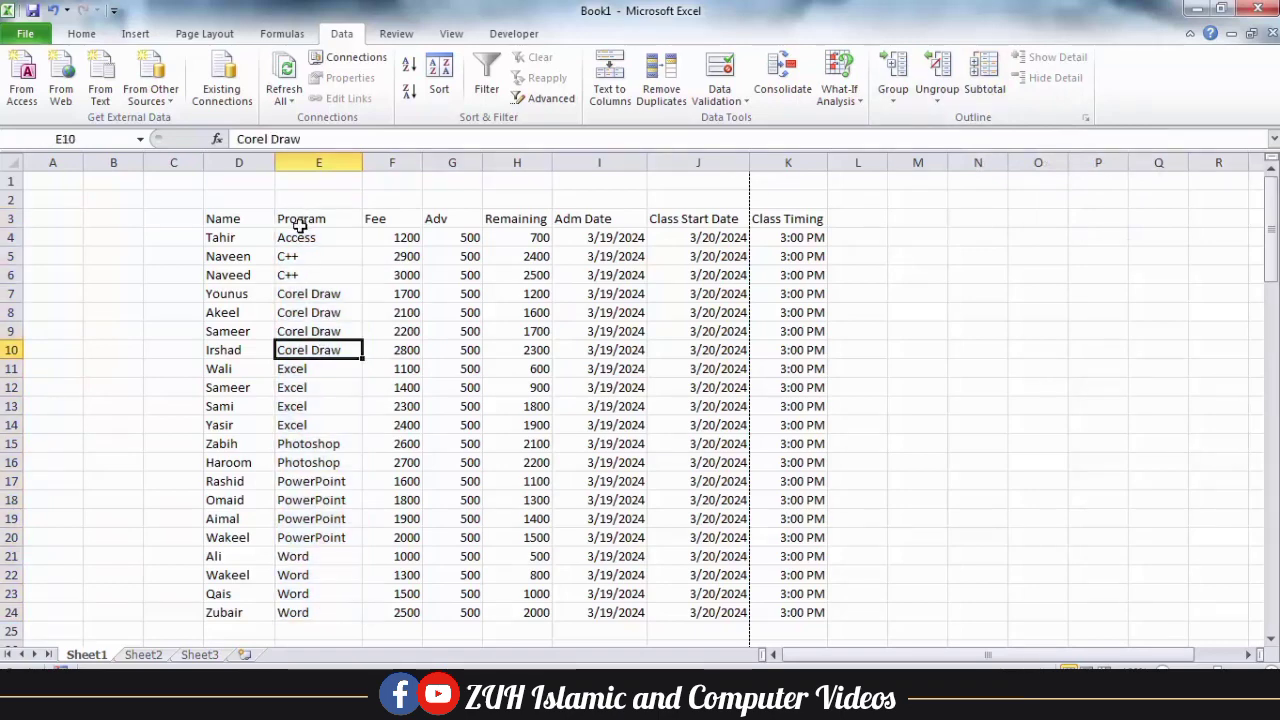
drag(300, 225, 315, 419)
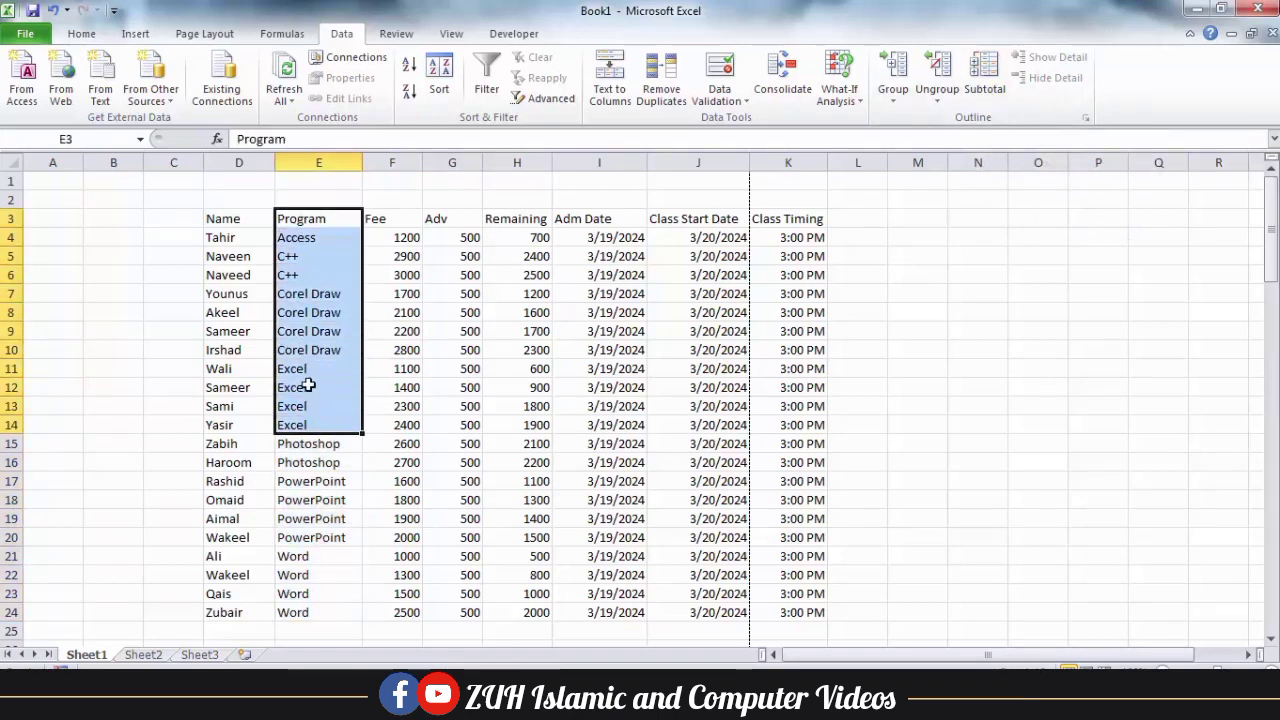
drag(302, 372, 305, 425)
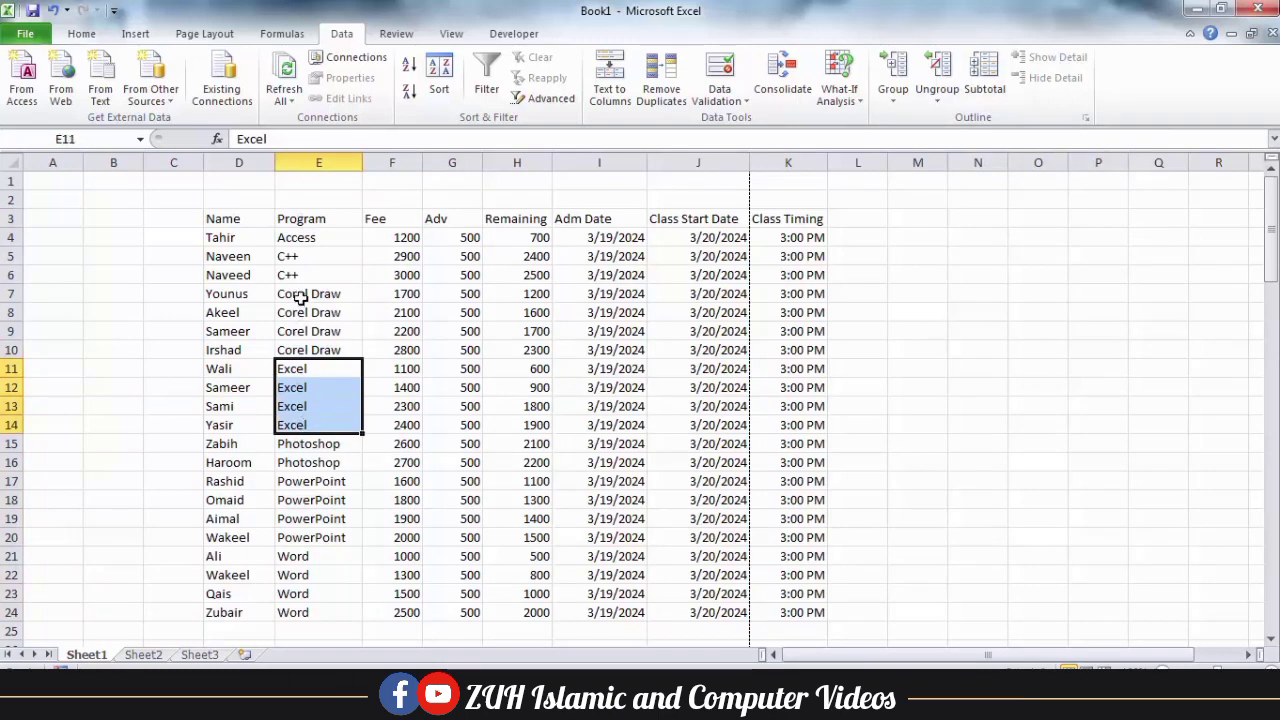
drag(301, 298, 305, 350)
drag(298, 250, 300, 280)
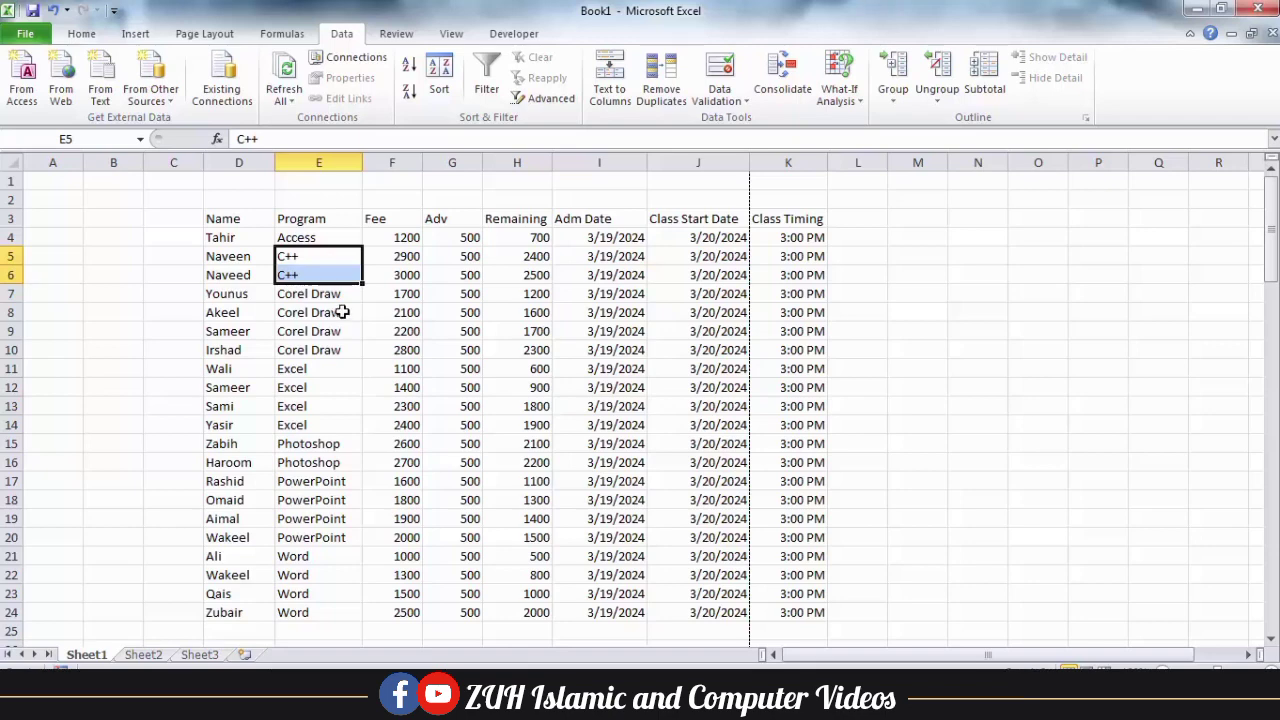
Start a Subtotal on the fee table and set it to calculate at each change in Program.
click(299, 343)
click(985, 89)
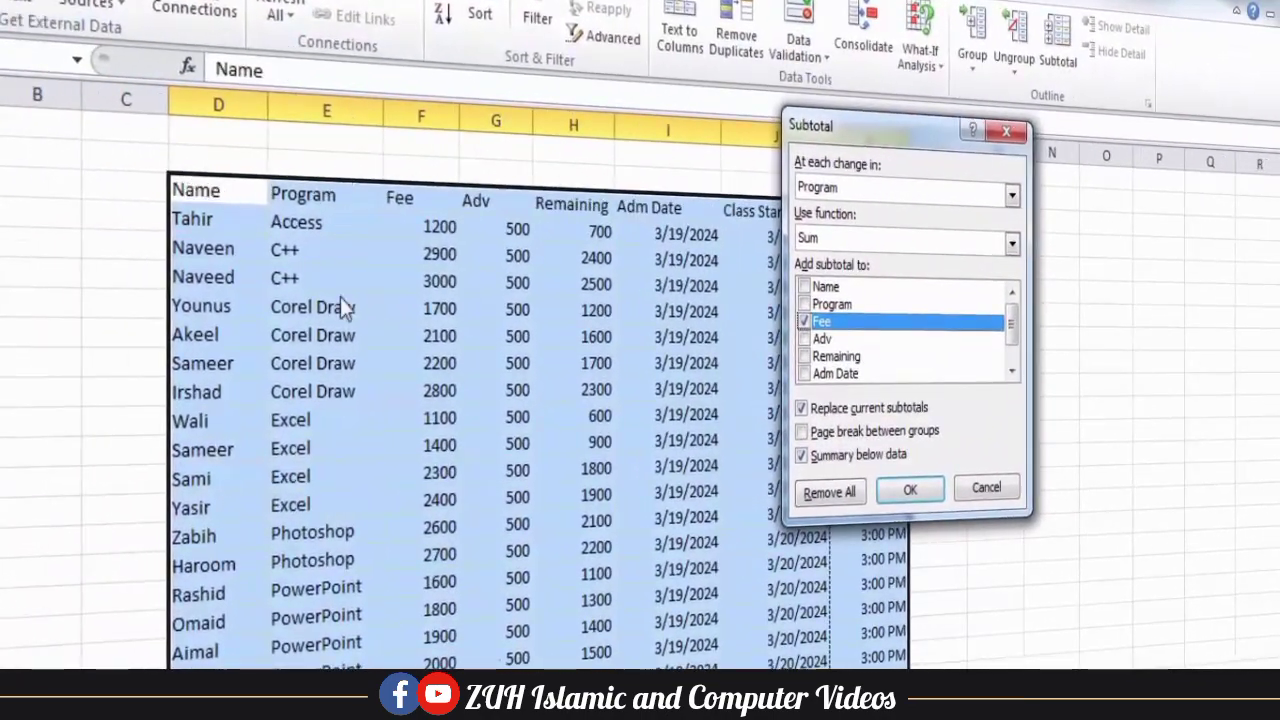
click(812, 195)
click(815, 209)
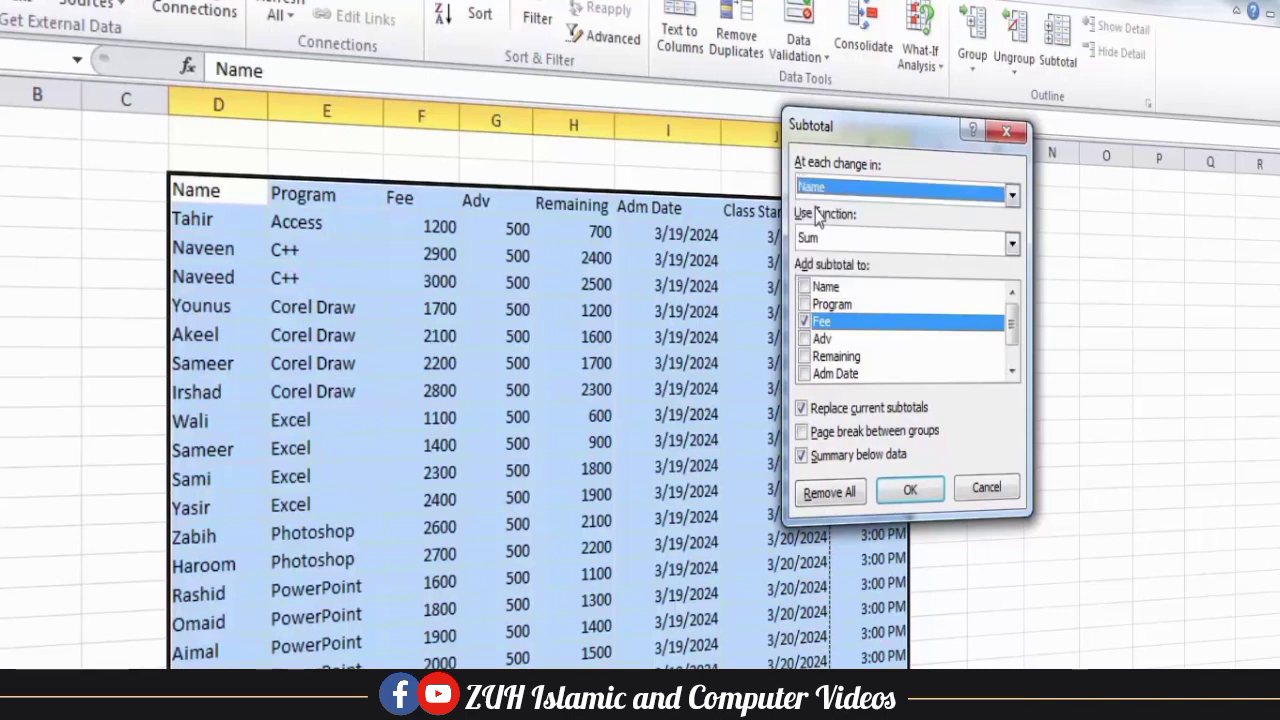
click(834, 197)
click(834, 258)
click(836, 189)
click(834, 226)
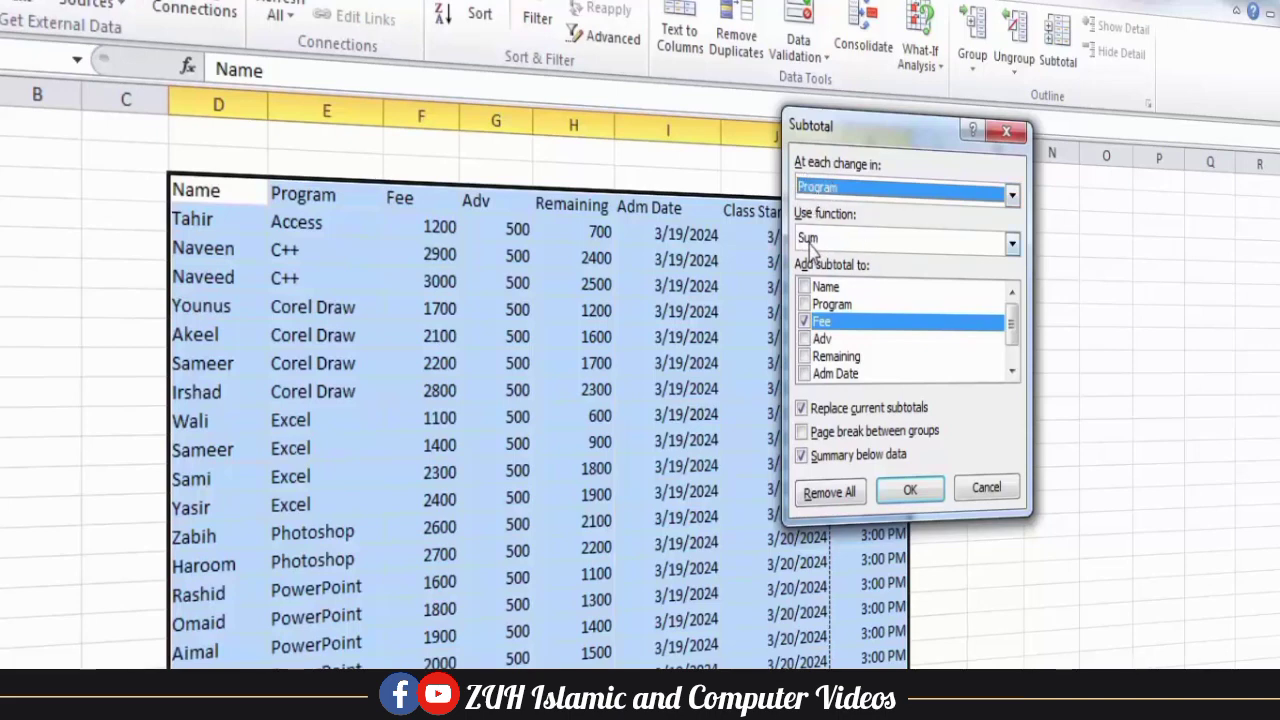
Look through the available subtotal functions and choose Sum.
click(1011, 247)
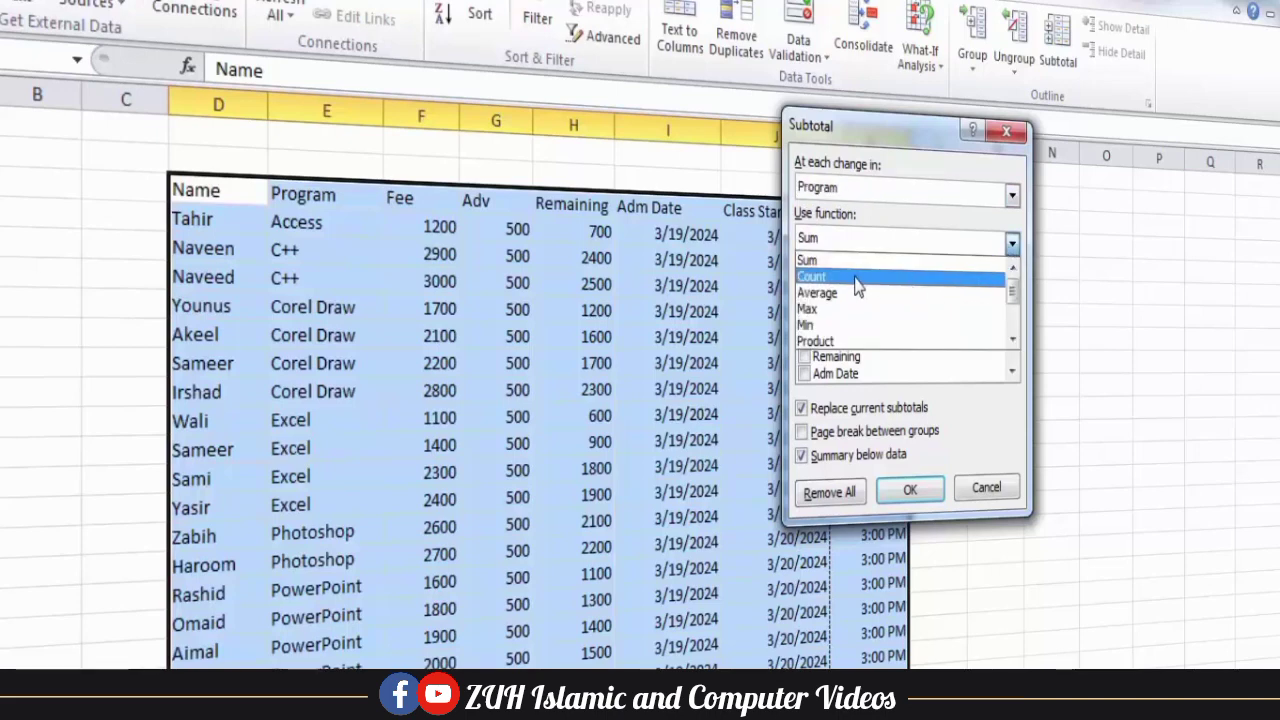
scroll(838, 307, down, 2)
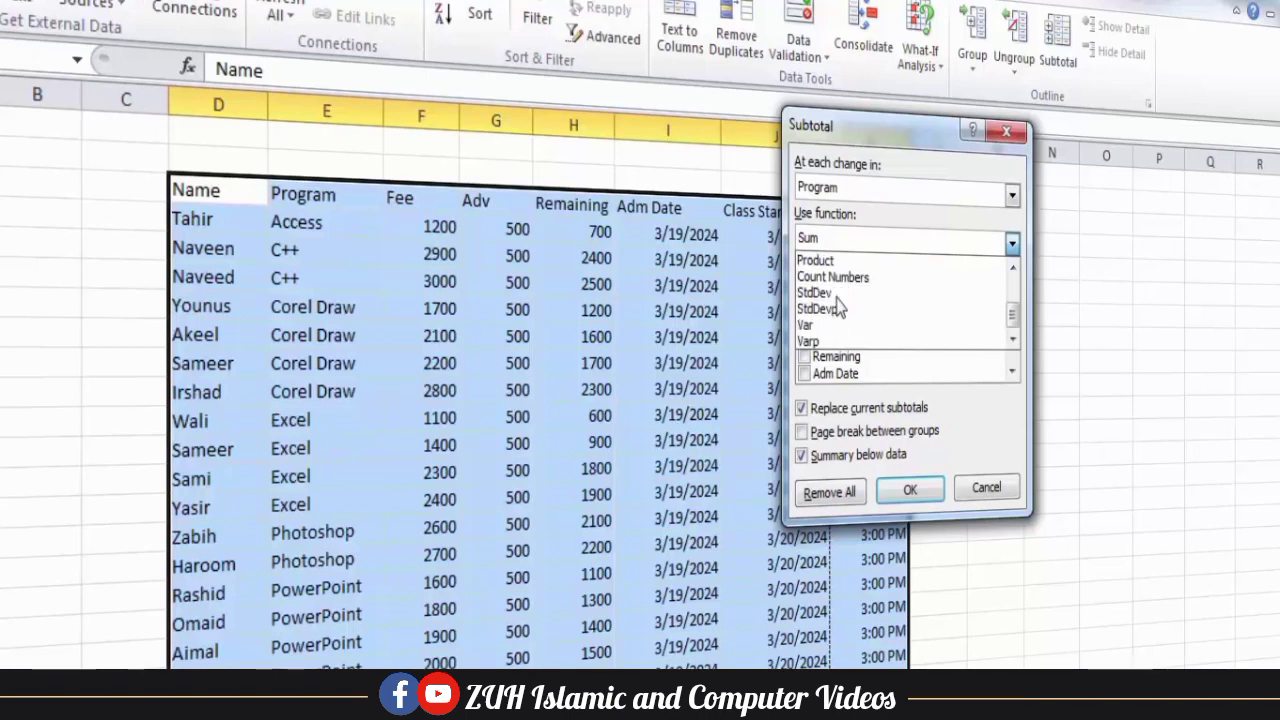
scroll(838, 305, up, 3)
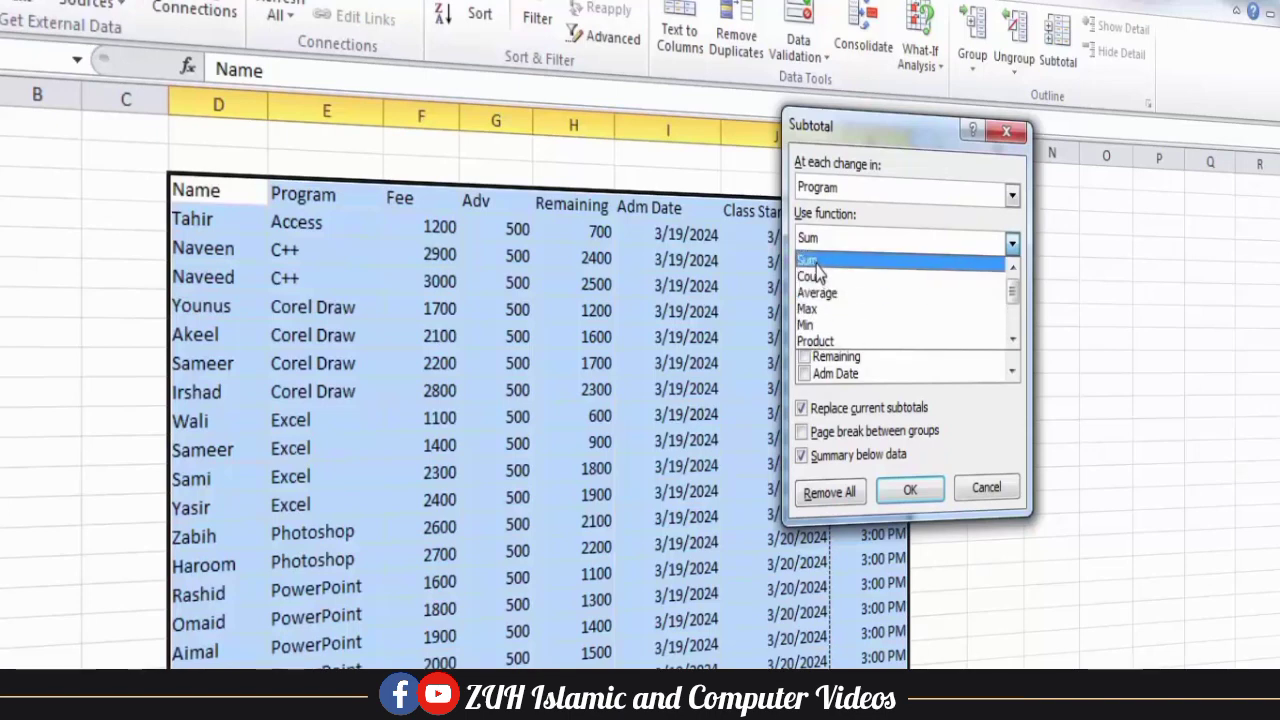
click(818, 260)
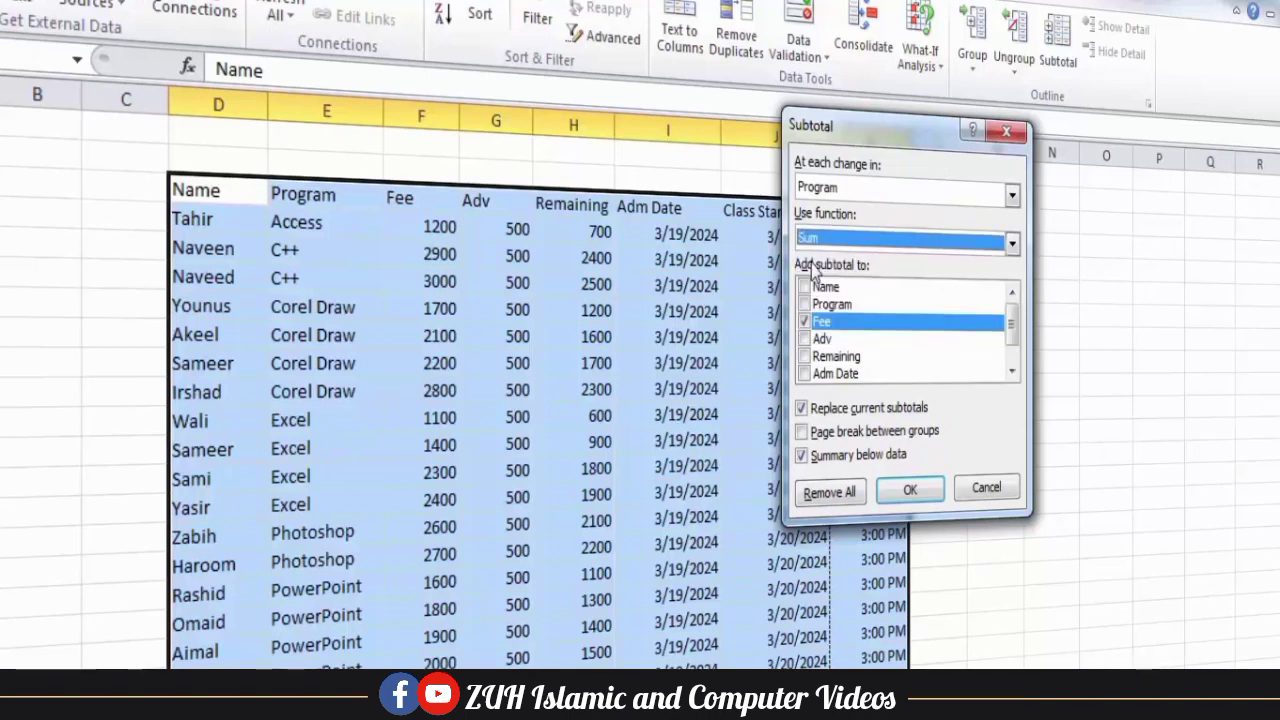
Toggle the Fee, Adv, Remaining and Adm Date subtotal columns, leave only Fee selected, and apply the subtotals.
click(805, 322)
click(806, 340)
click(806, 357)
click(806, 374)
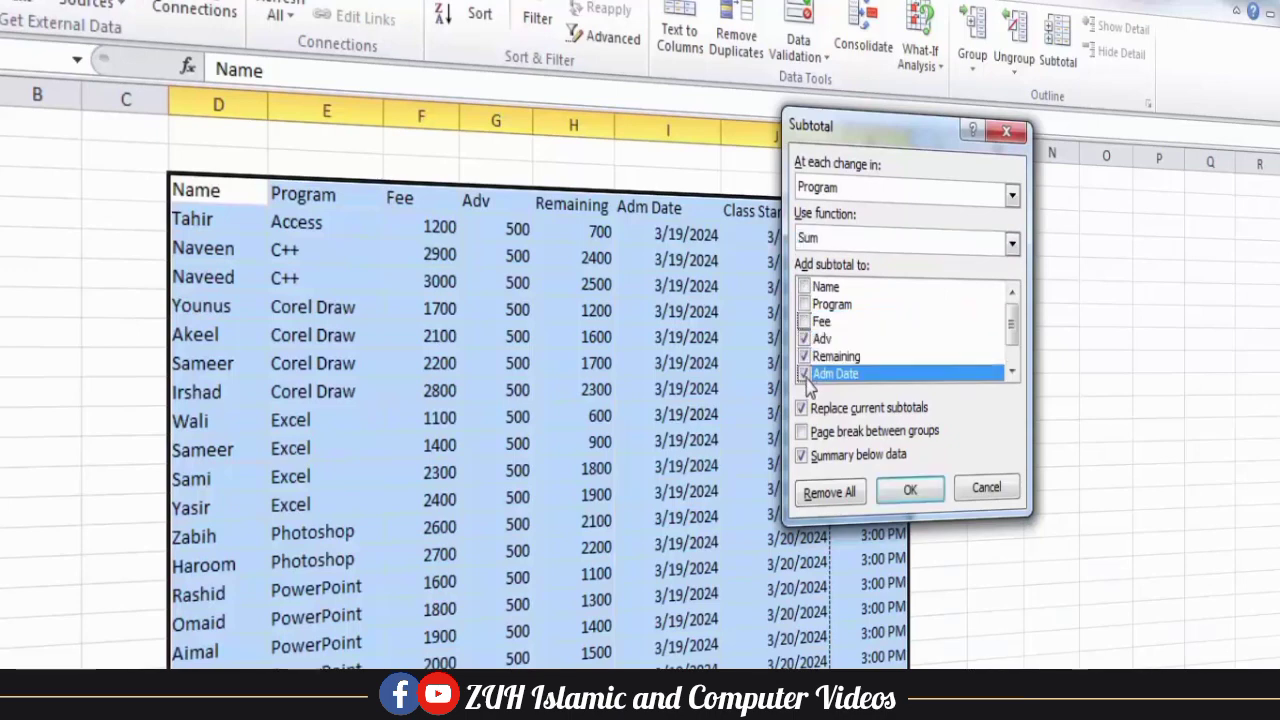
click(806, 374)
click(806, 357)
click(806, 340)
click(805, 322)
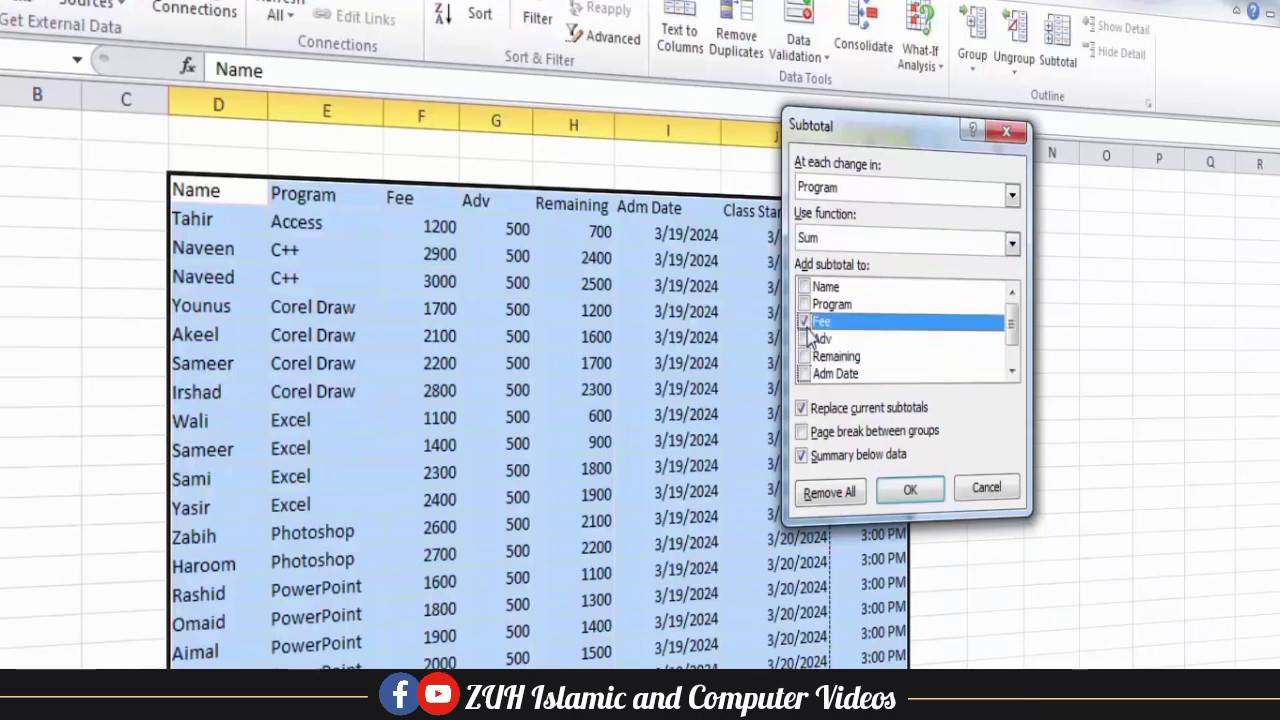
click(910, 488)
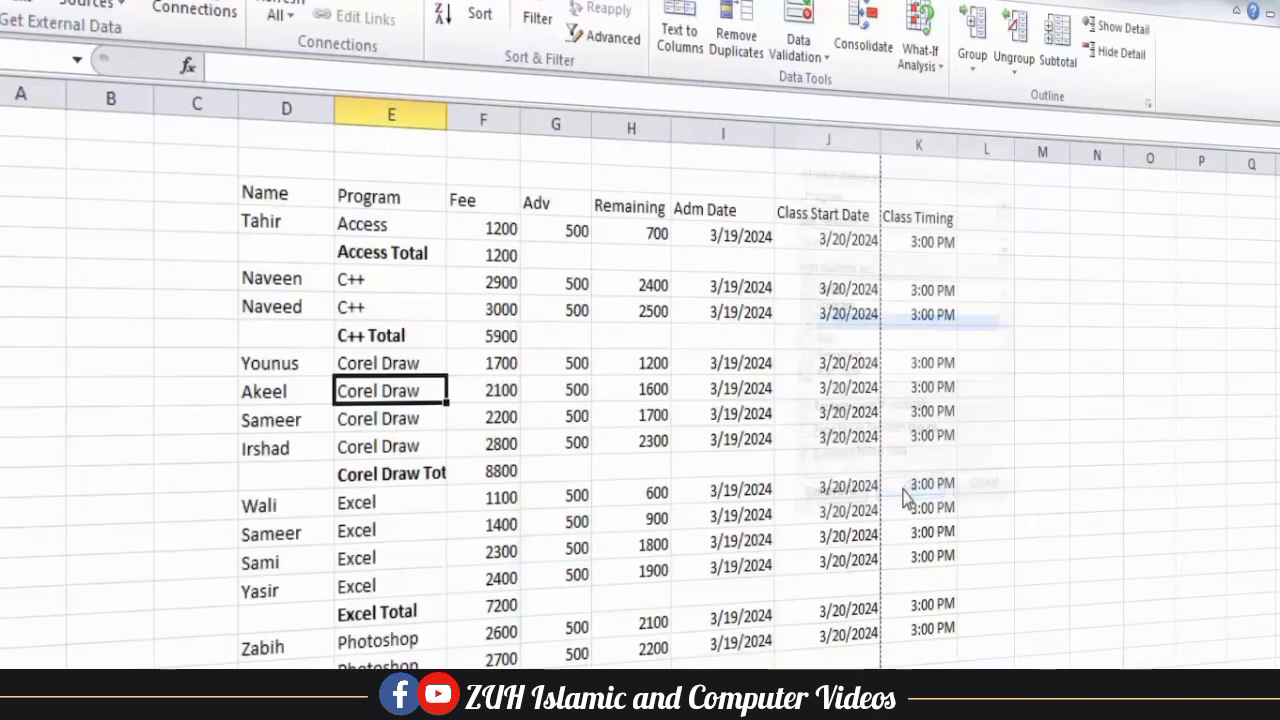
Examine the Access, C++, Corel Draw and Excel total rows against their Fee entries.
drag(394, 249, 477, 251)
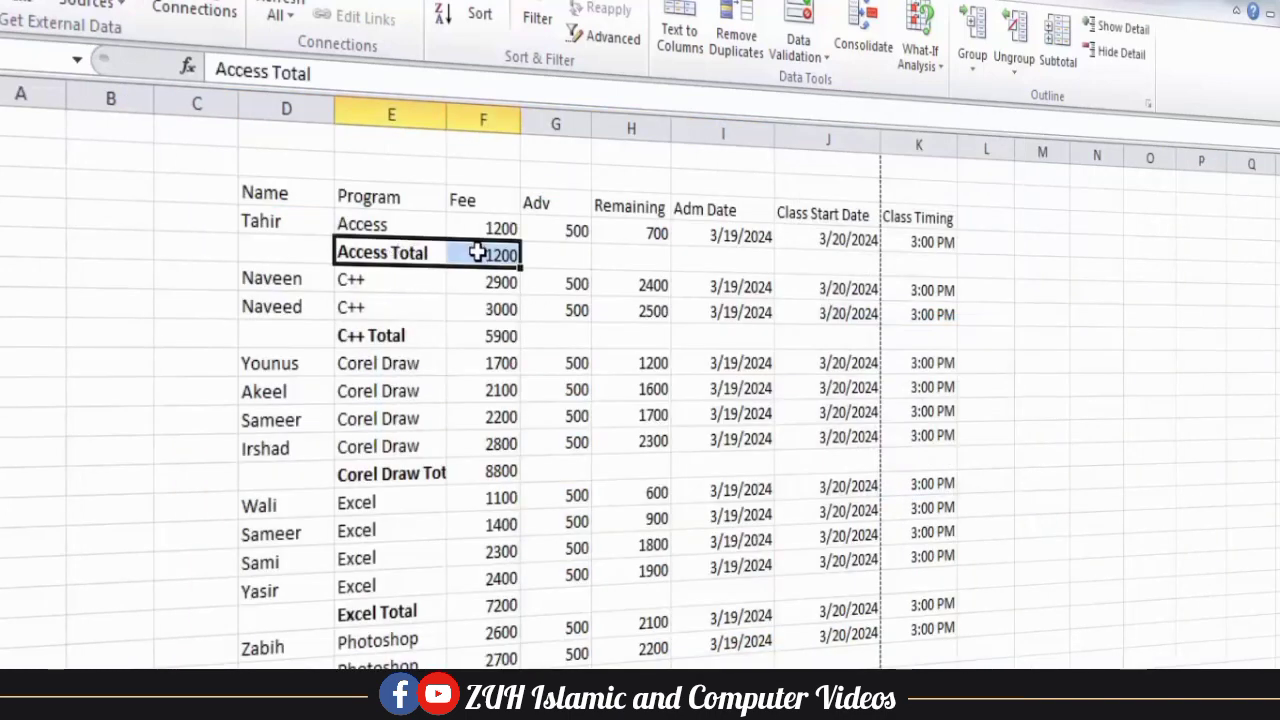
click(410, 337)
drag(456, 336, 491, 286)
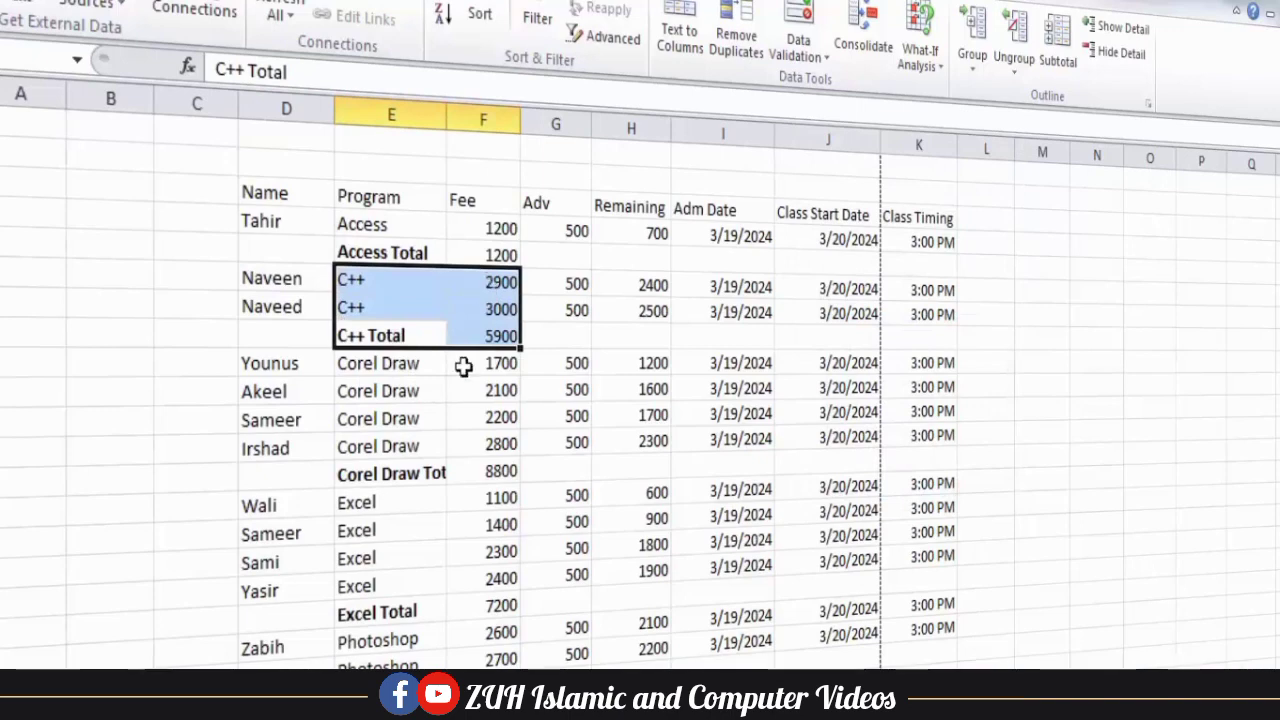
mouse_move(417, 474)
mouse_down()
mouse_move(485, 448)
mouse_move(480, 363)
mouse_move(474, 466)
mouse_up()
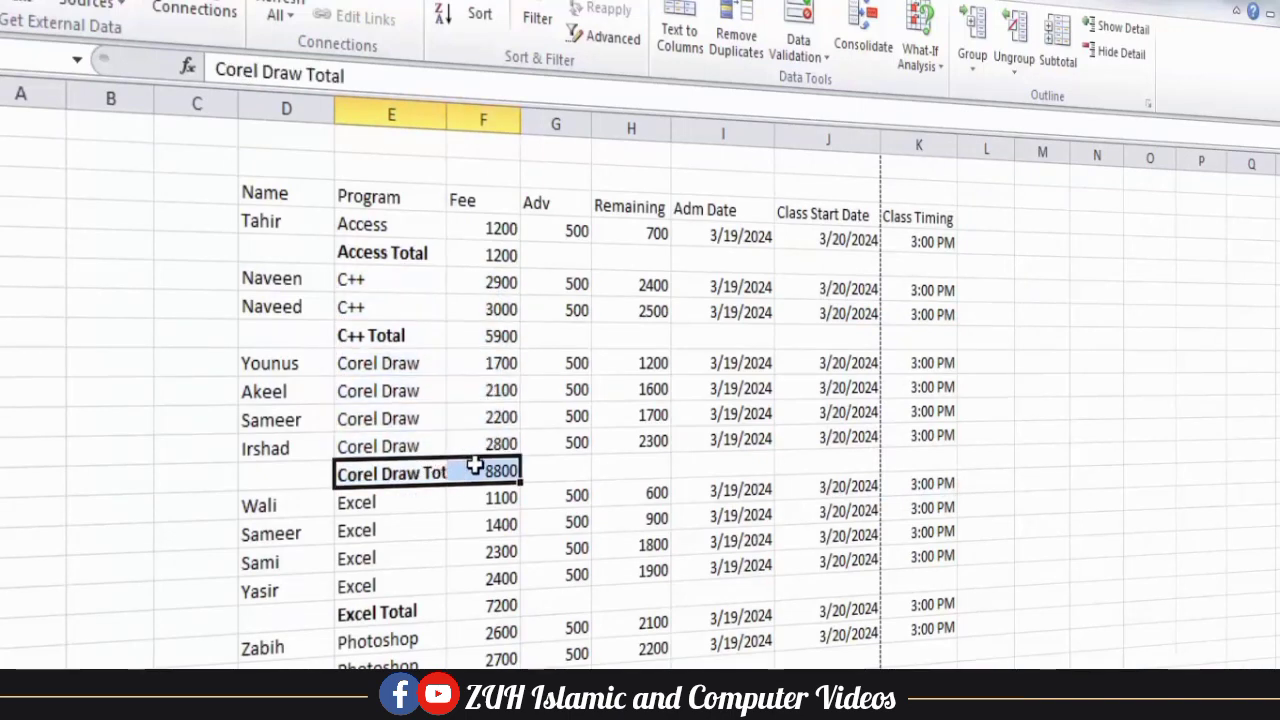
click(399, 498)
drag(410, 502, 503, 574)
drag(420, 609, 474, 604)
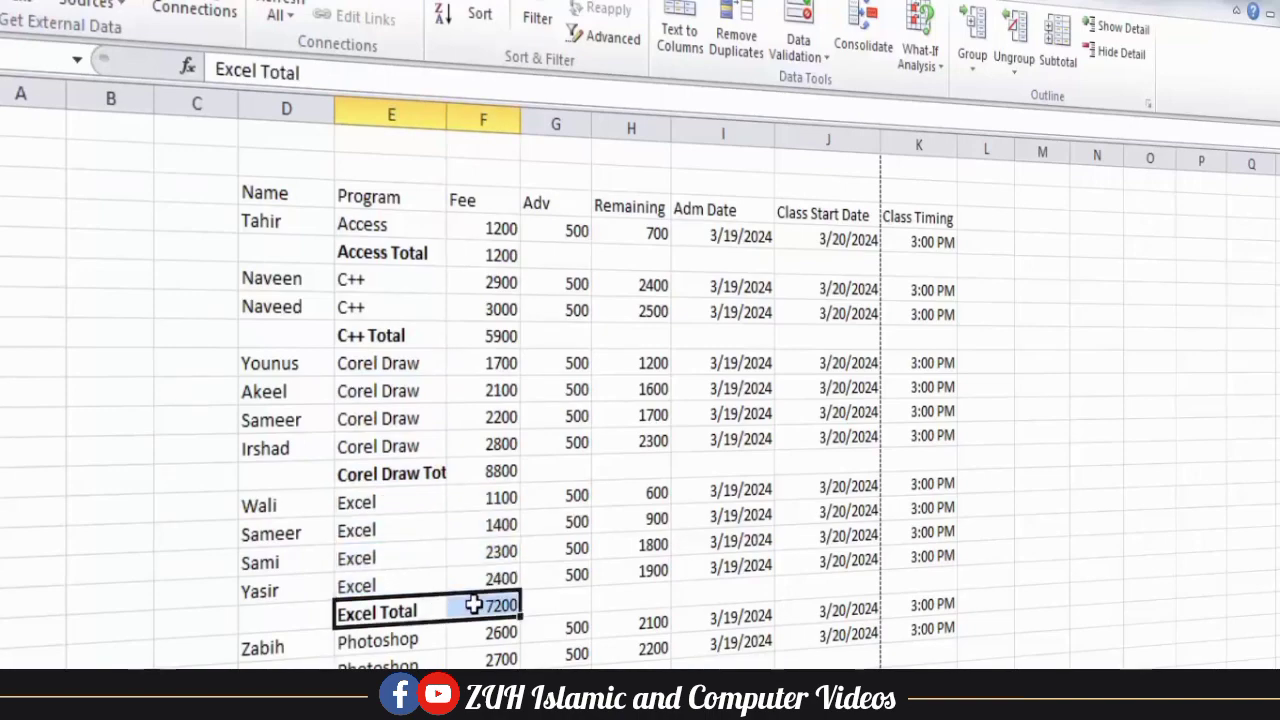
Change the per-program Fee subtotals to the Count function, replacing the current subtotals.
click(441, 335)
click(1058, 60)
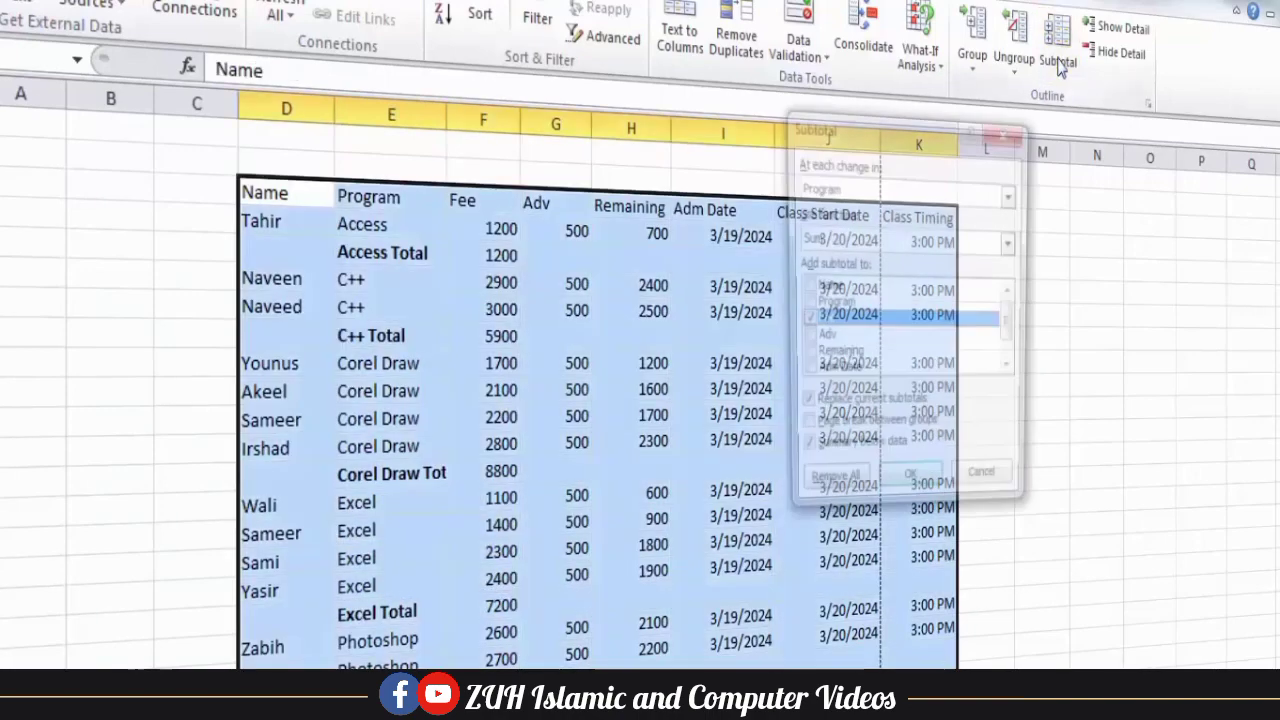
drag(905, 137, 905, 32)
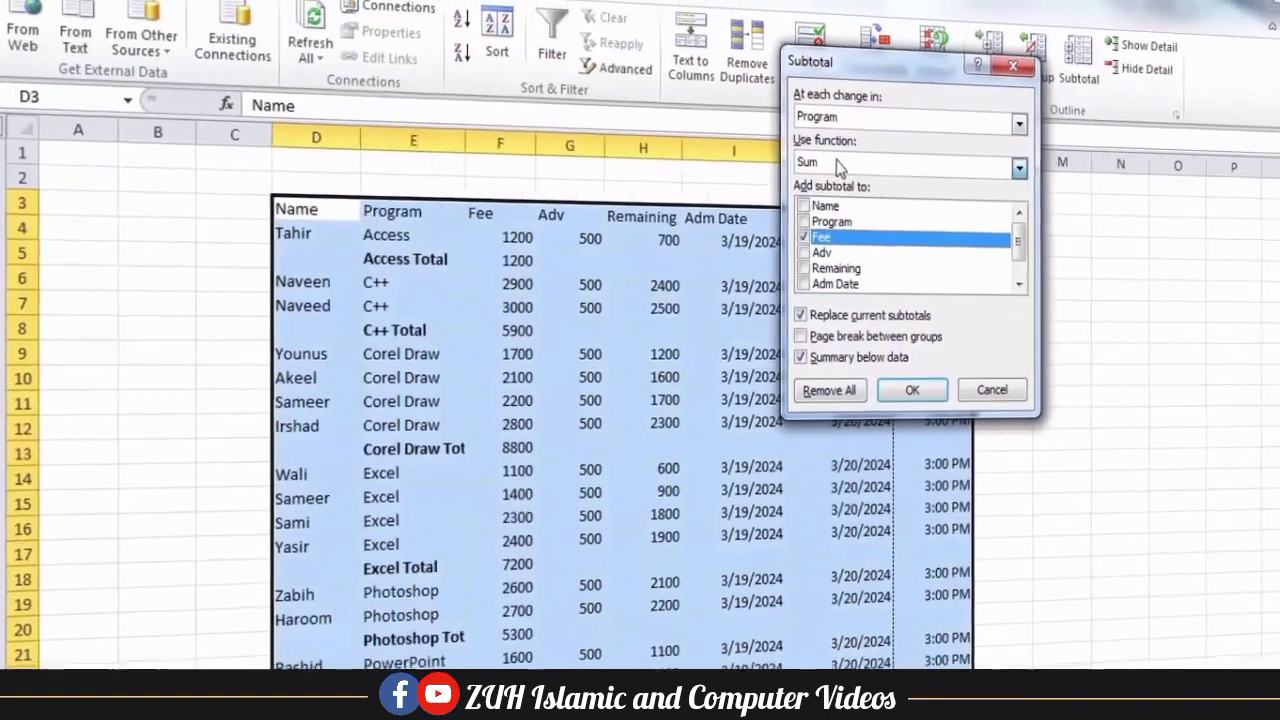
click(836, 162)
click(826, 203)
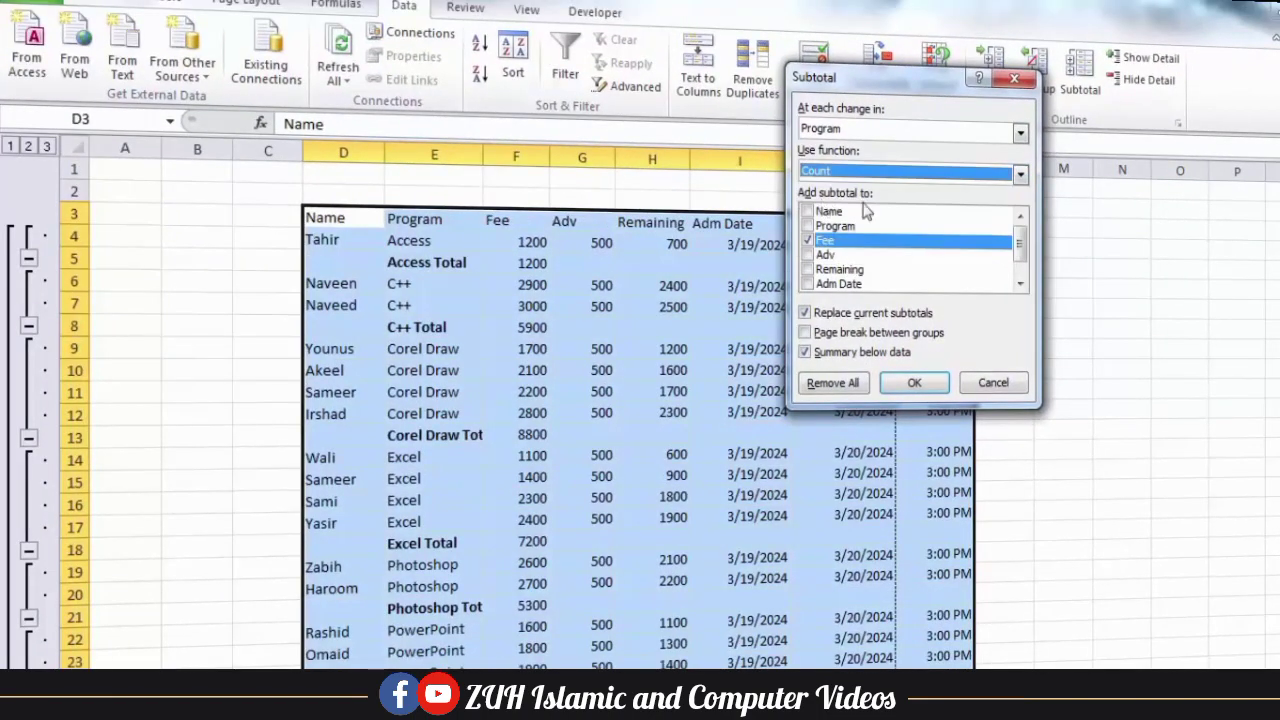
click(913, 385)
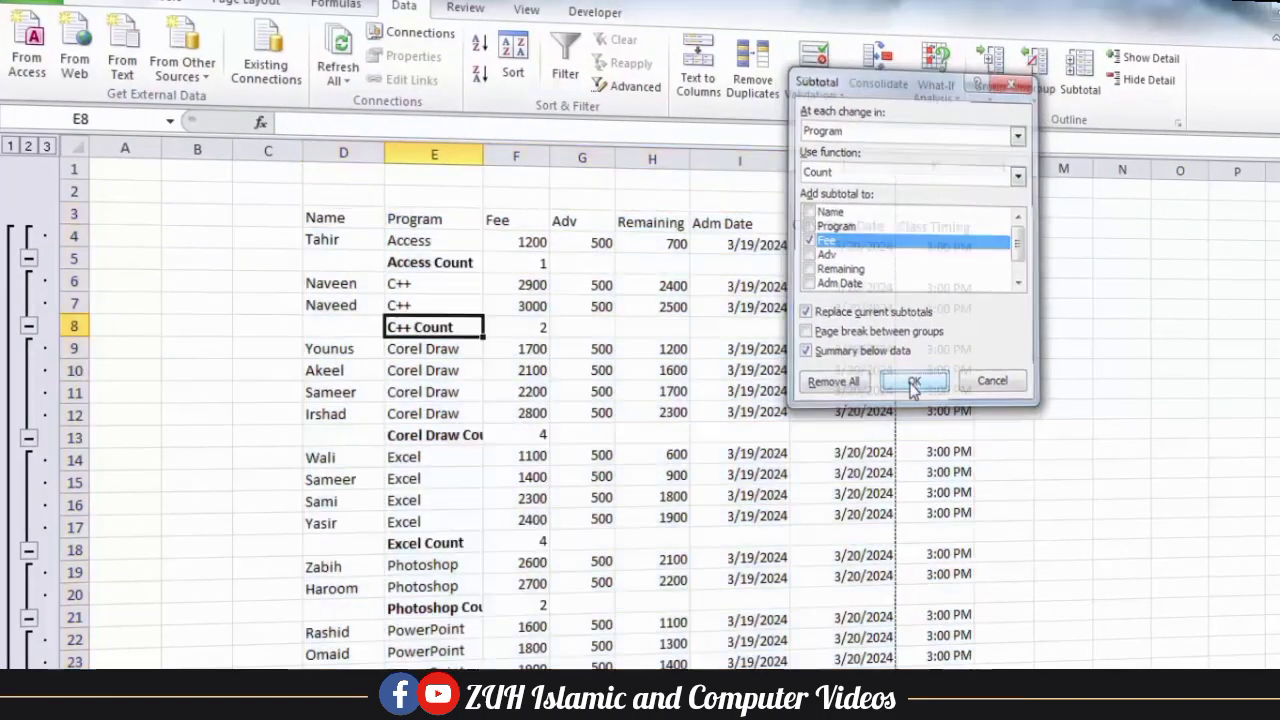
Examine the Fee count formulas for Access, C++, Corel Draw, Excel and Photoshop.
click(515, 264)
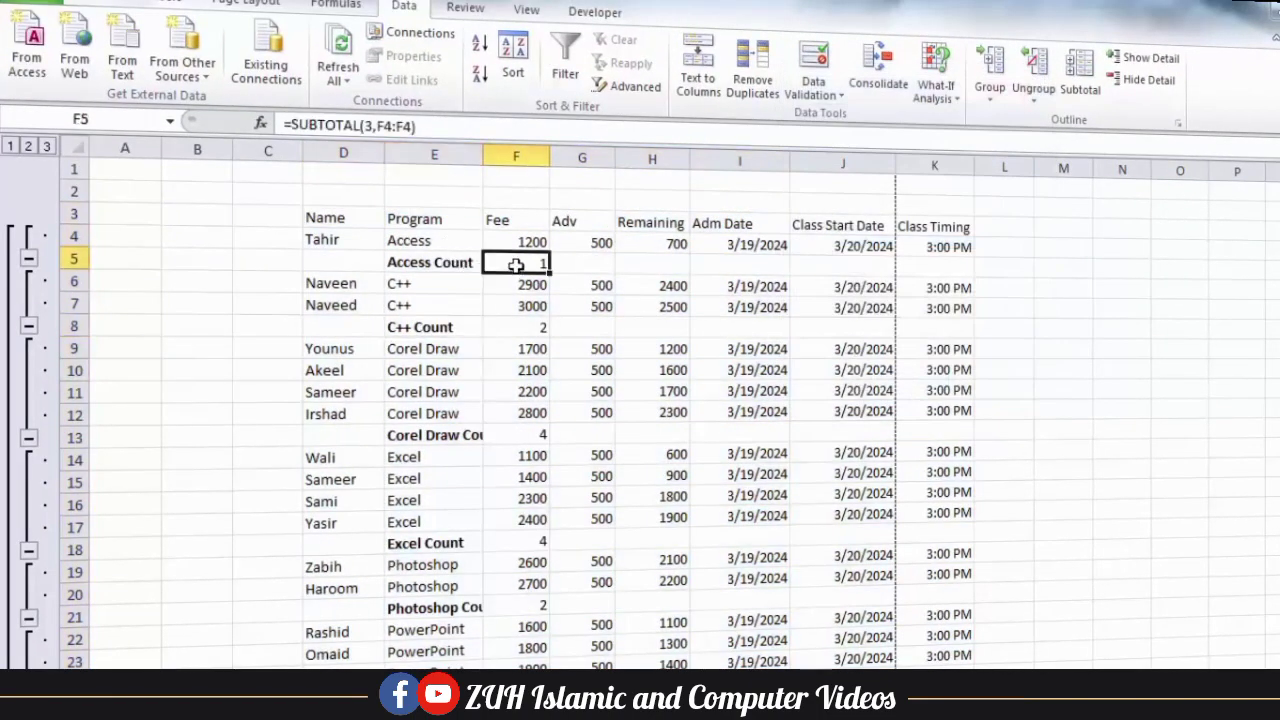
click(524, 328)
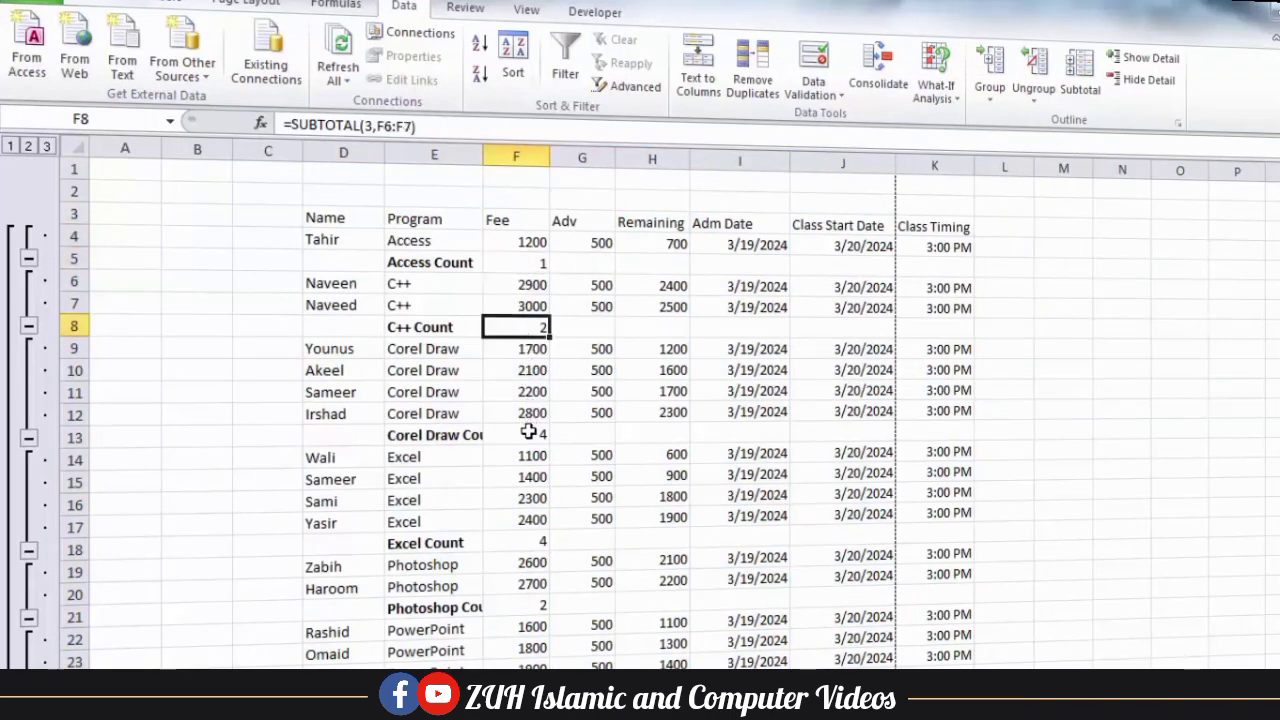
click(528, 431)
click(529, 542)
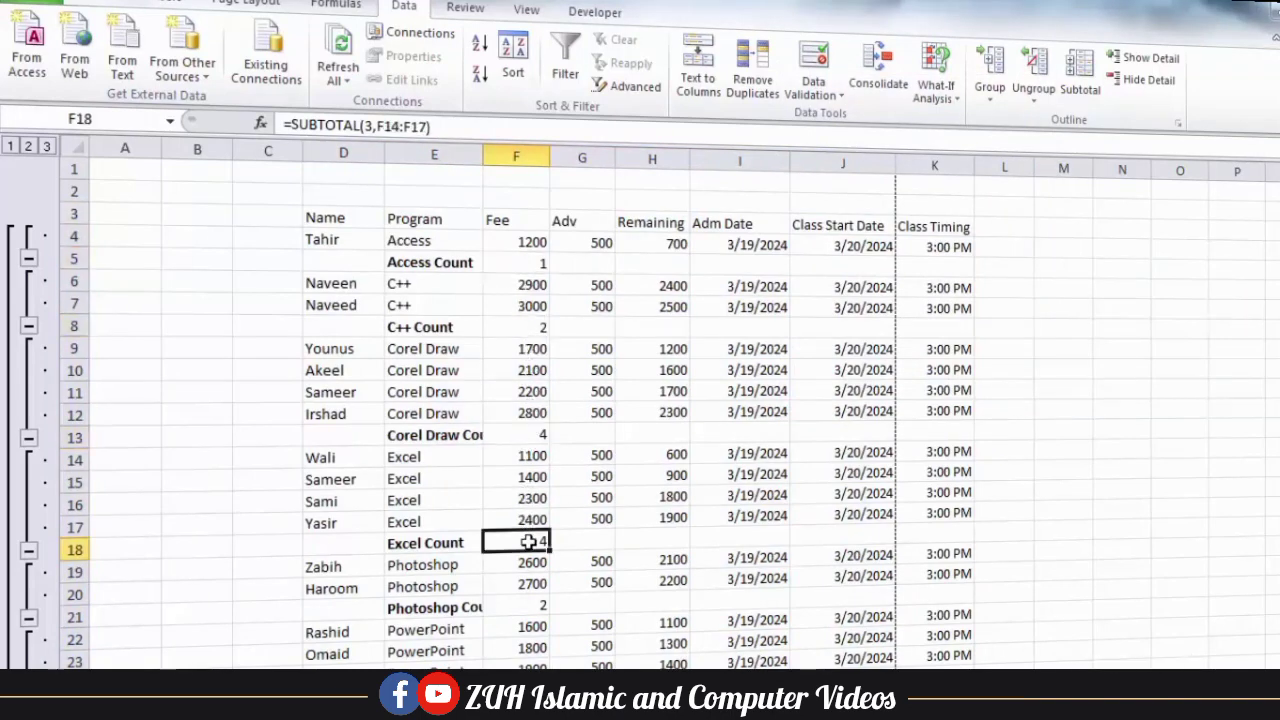
click(528, 606)
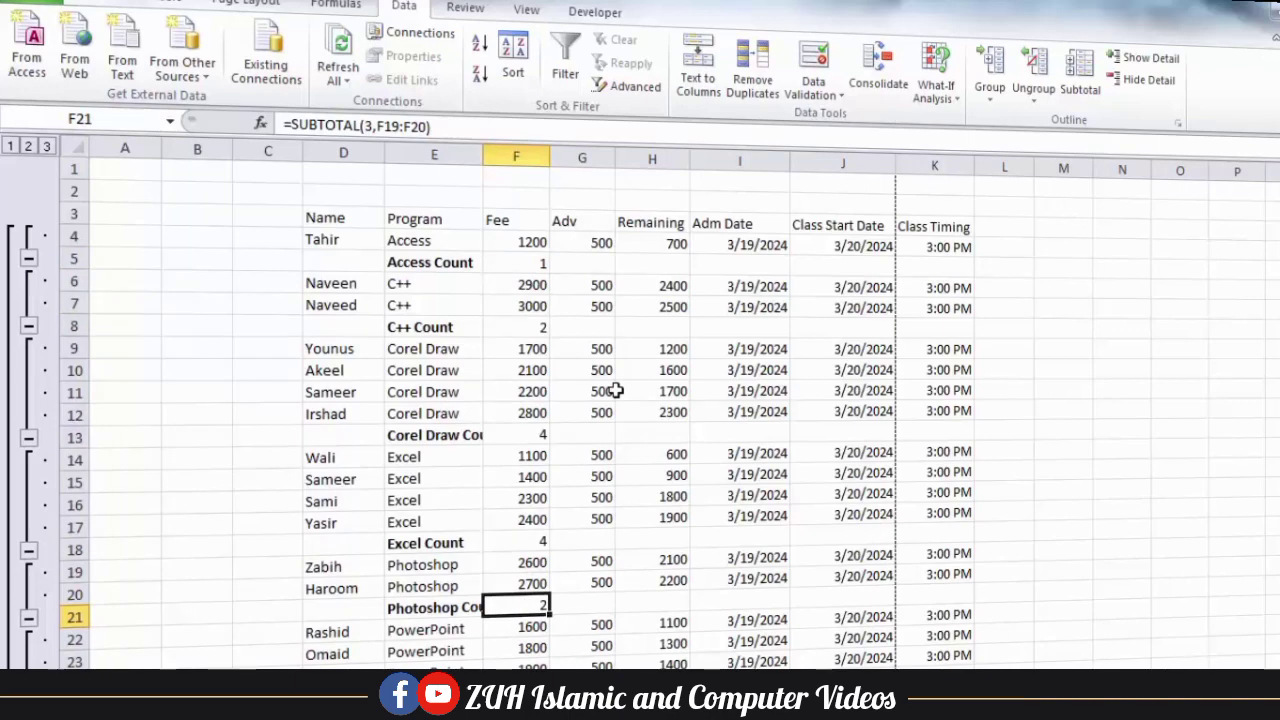
Add Sum subtotals of Fee for each program alongside the Count subtotals by disabling replacement of current subtotals.
click(1082, 88)
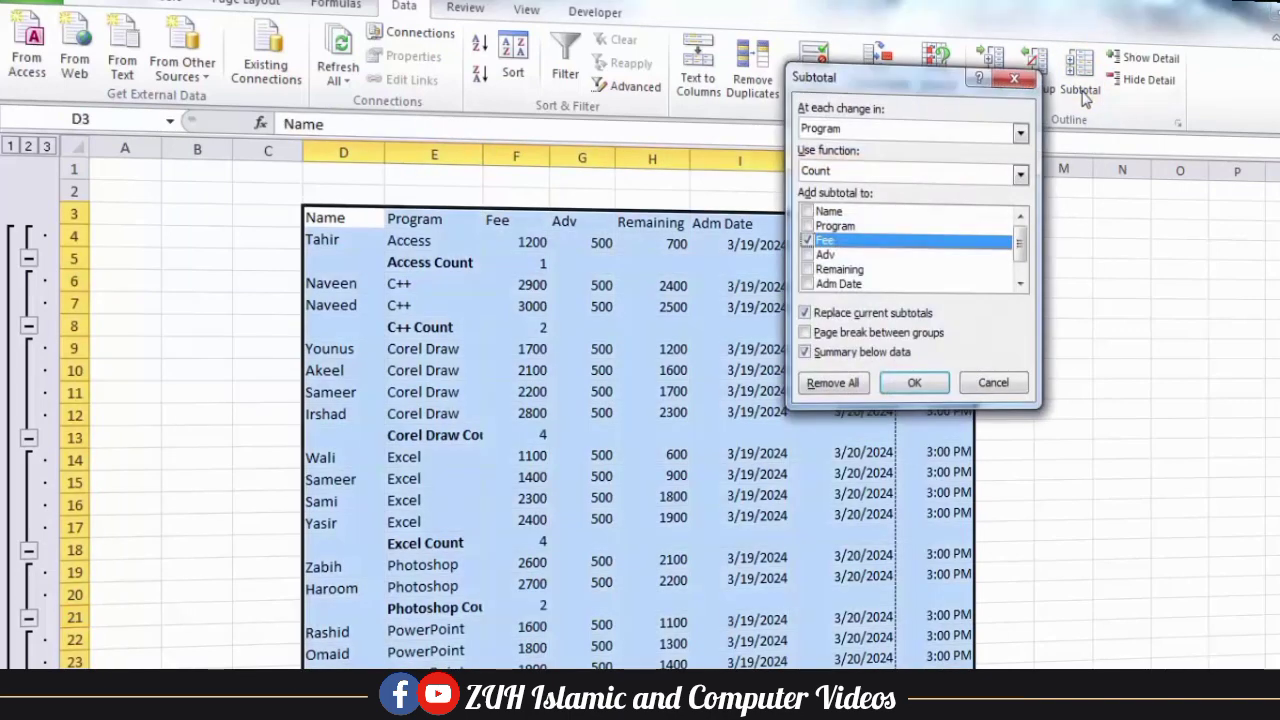
drag(931, 78, 1110, 30)
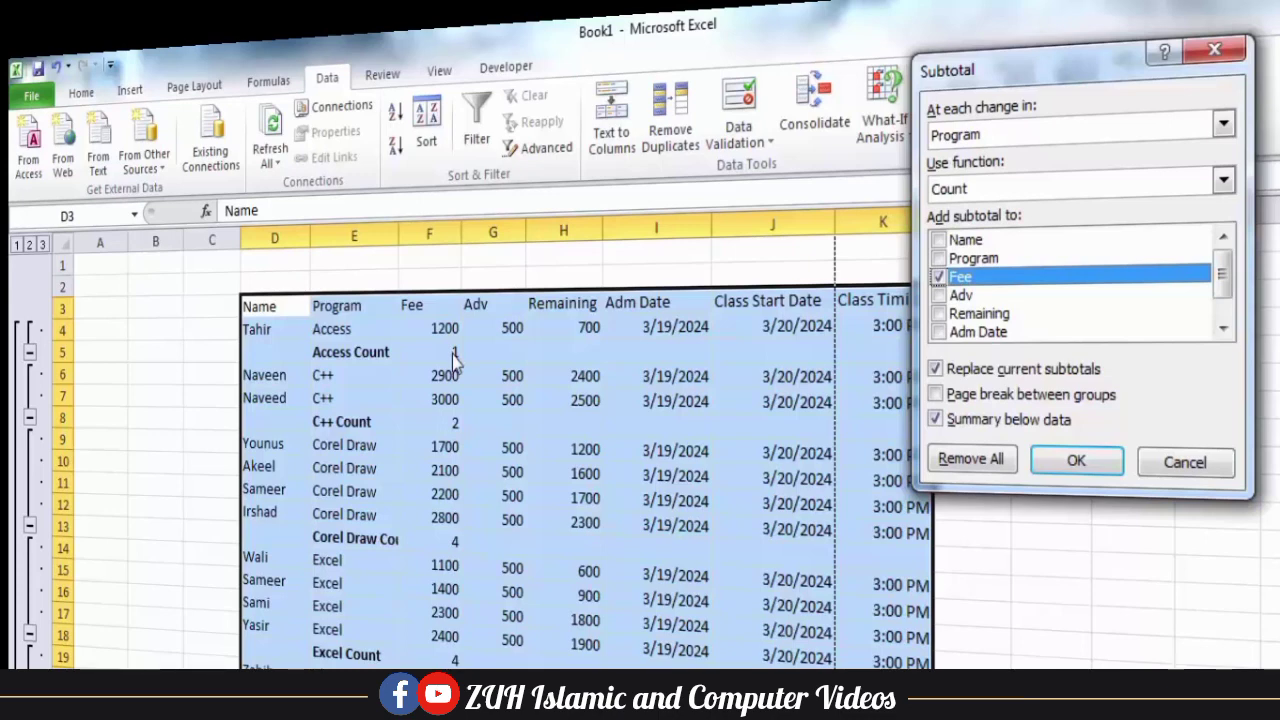
click(973, 368)
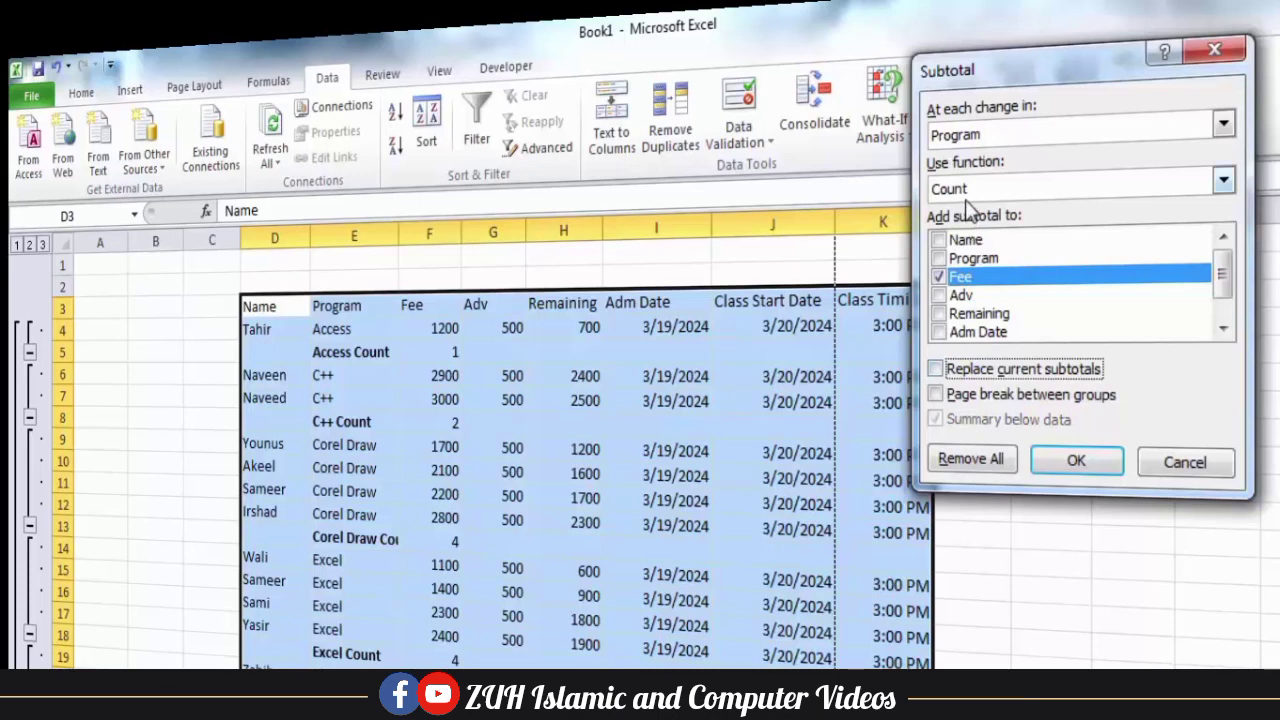
click(965, 193)
click(960, 212)
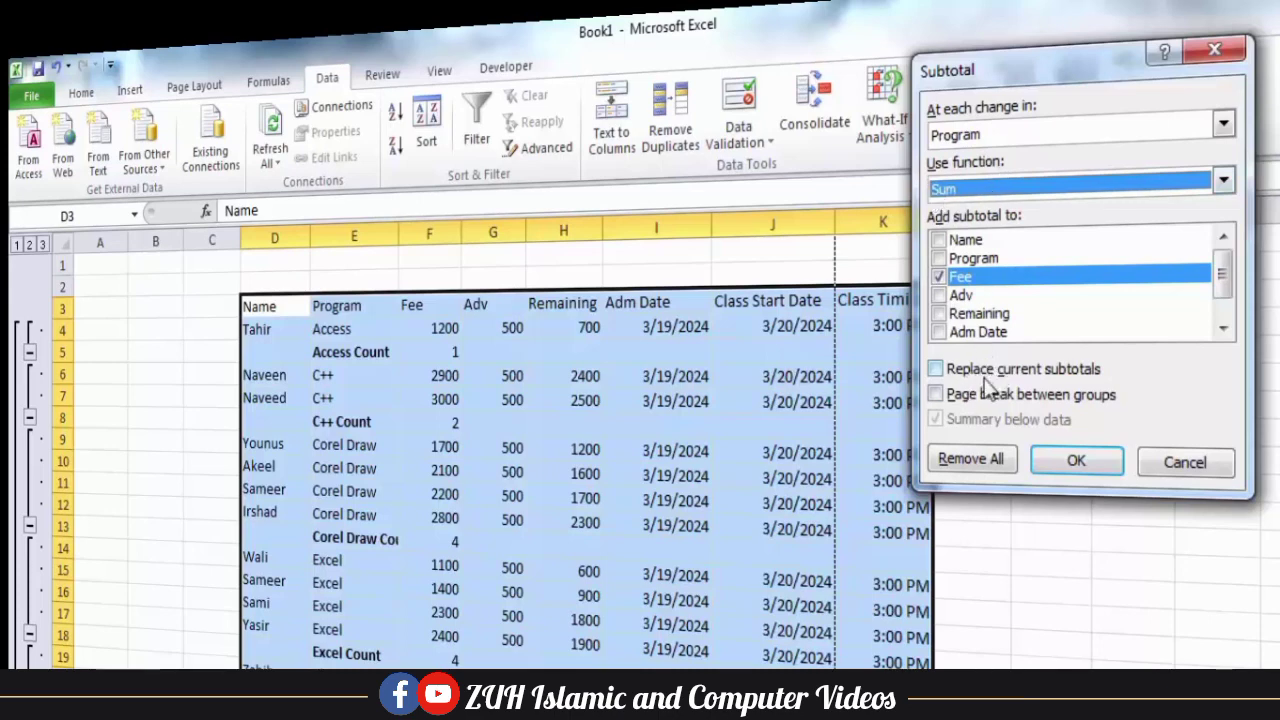
click(1078, 460)
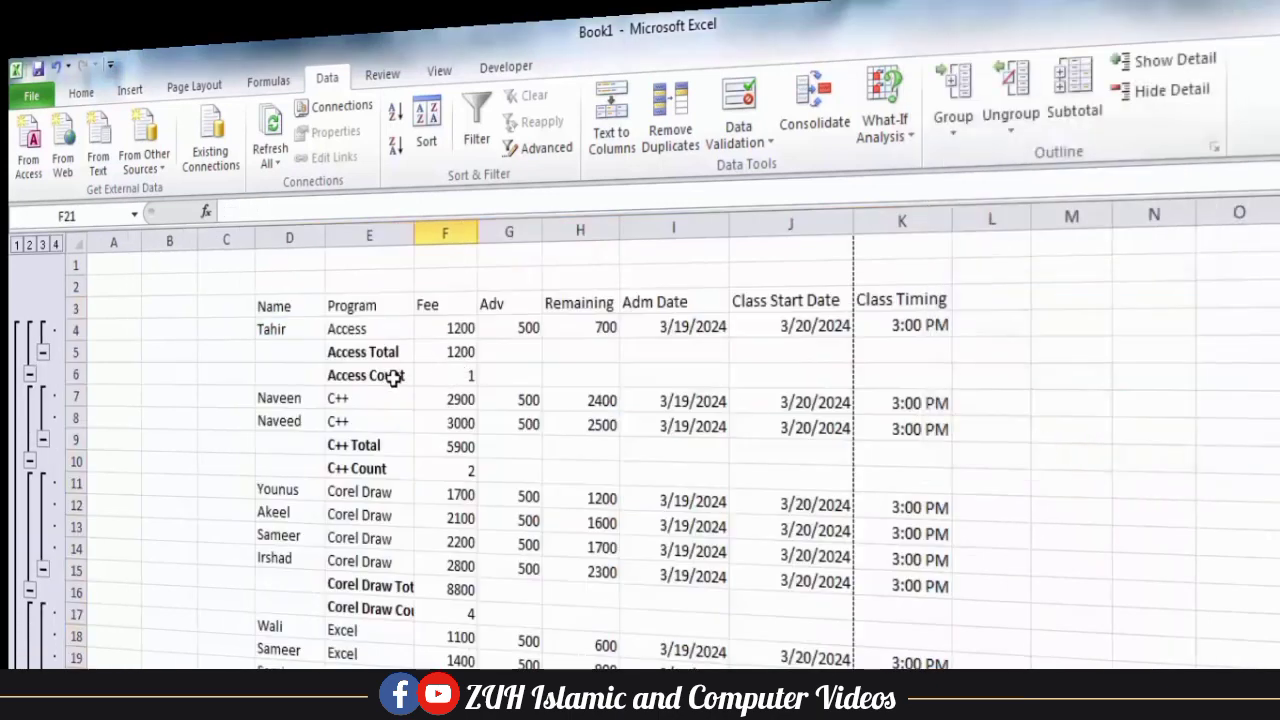
Examine the paired total and count rows for Access, C++ and Corel Draw.
drag(393, 374, 420, 348)
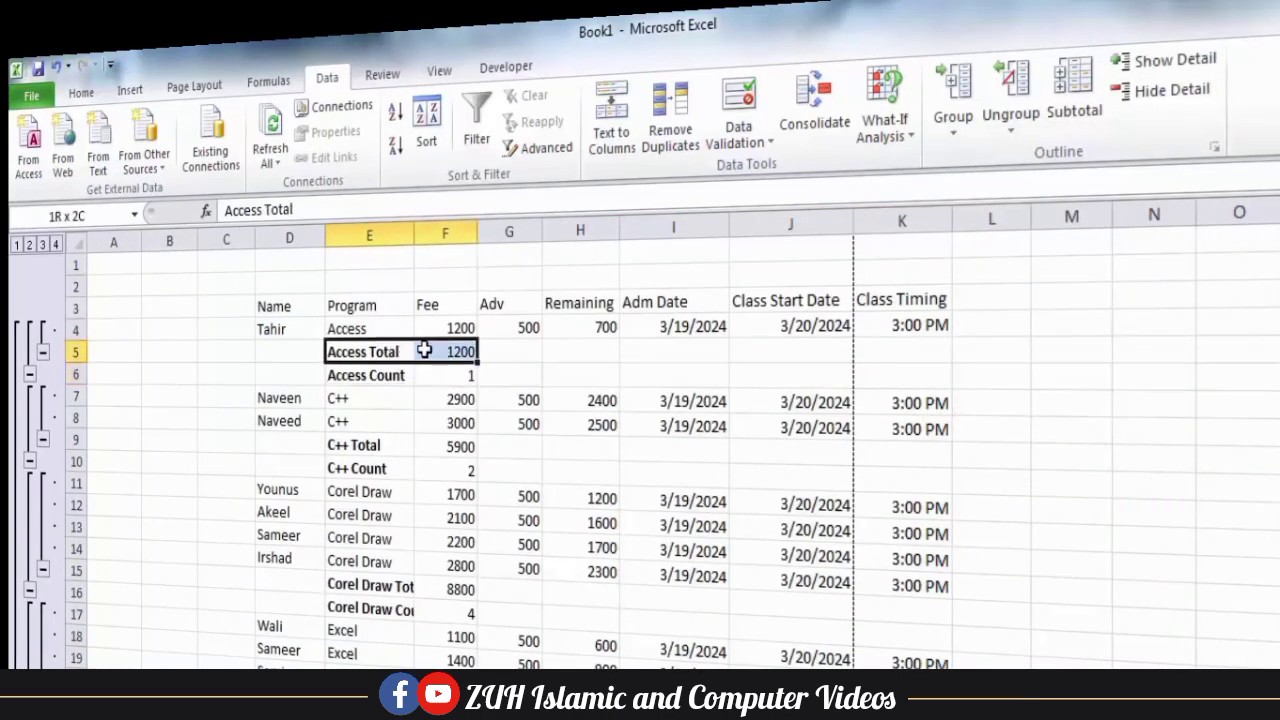
drag(390, 445, 432, 475)
drag(397, 583, 436, 606)
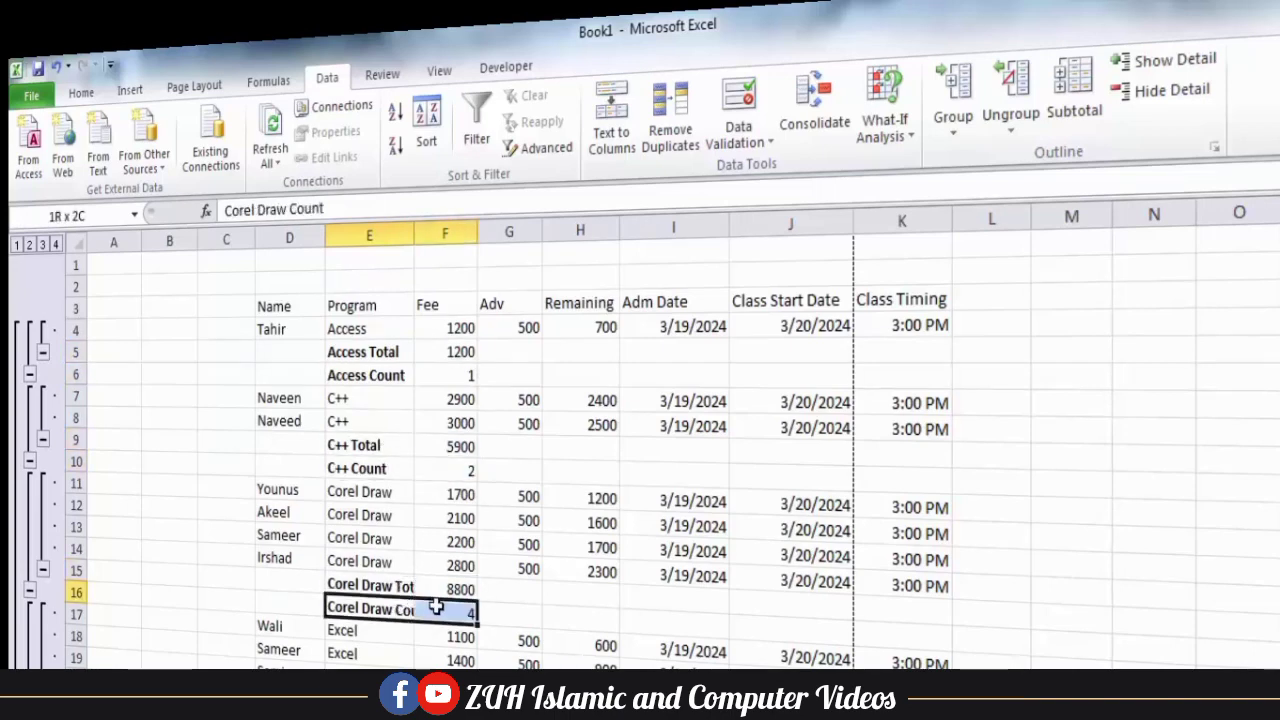
click(448, 543)
scroll(1095, 80, down, 1)
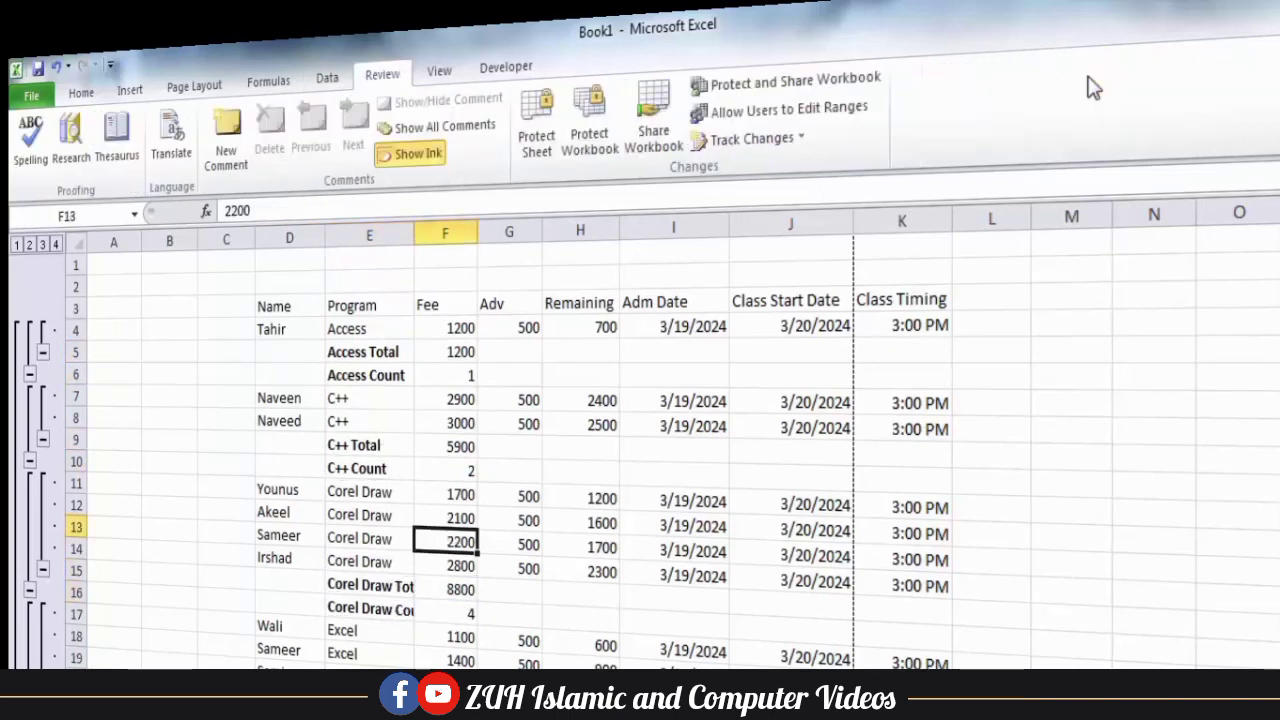
Reapply the Sum subtotals of Fee by program with replacement of current subtotals enabled.
click(327, 77)
click(1080, 95)
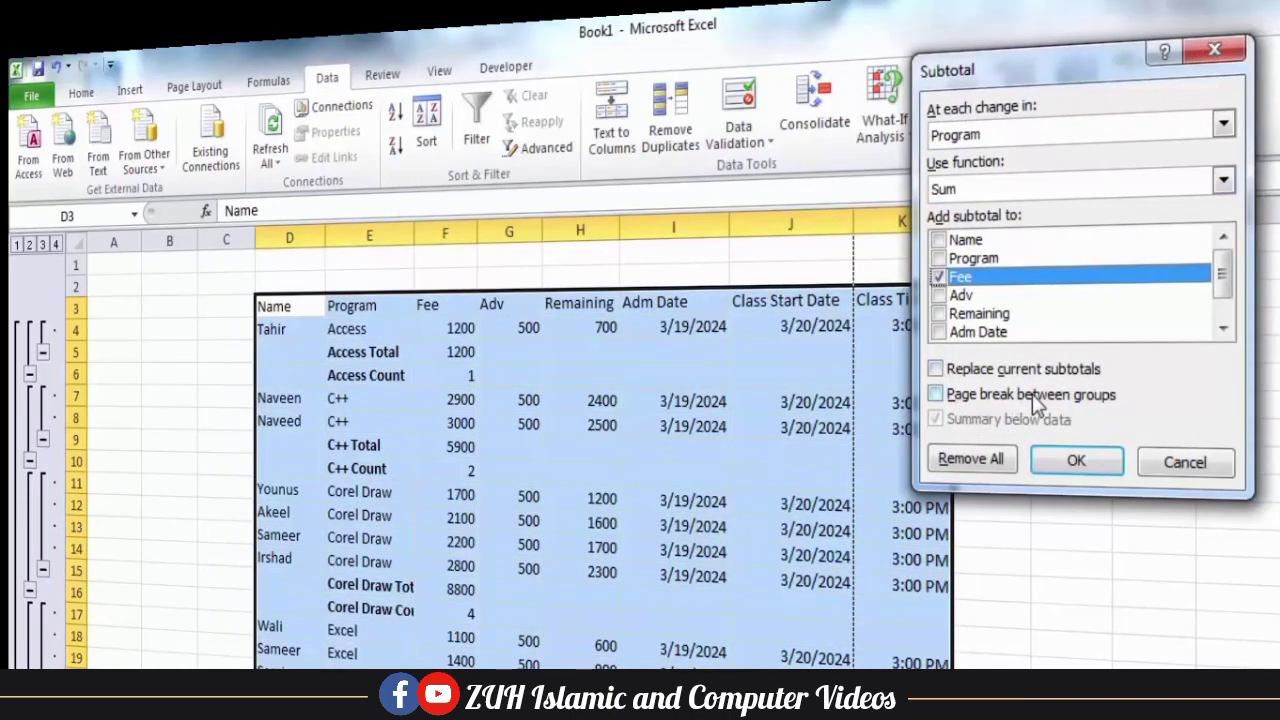
click(975, 373)
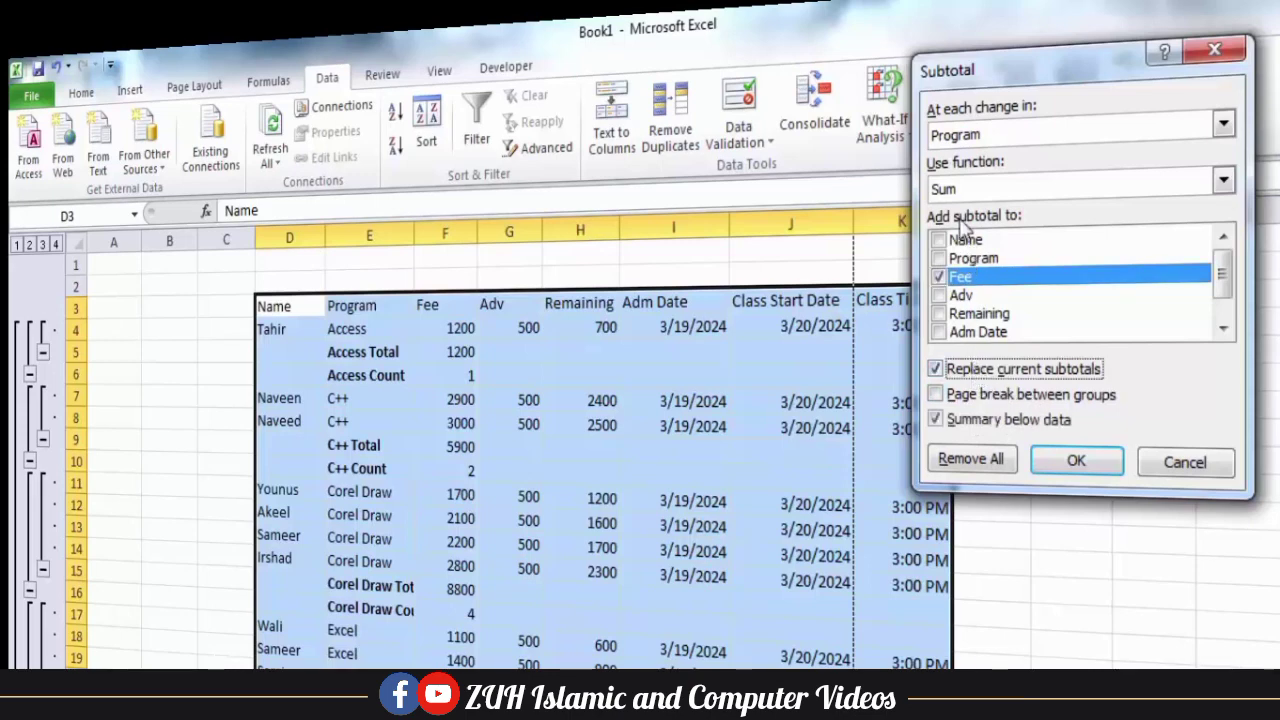
click(1076, 461)
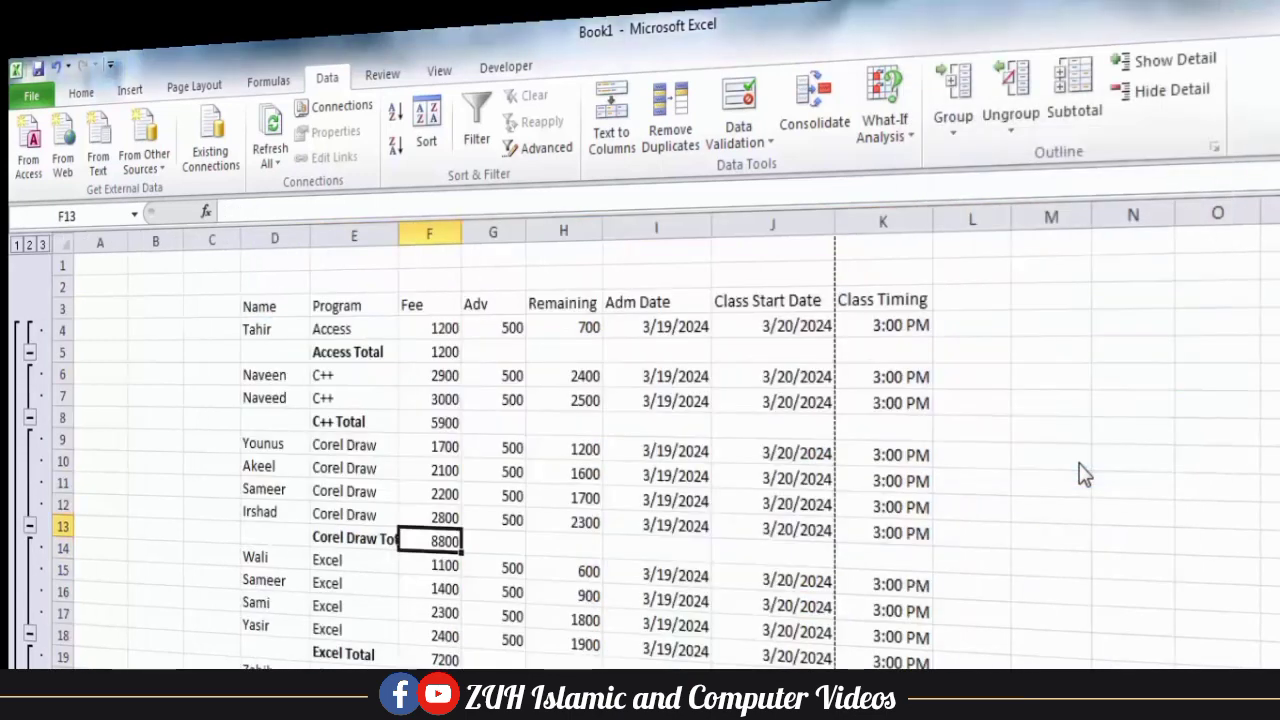
Check how the subtotaled fee table is laid out in the print preview, then return to the sheet.
click(450, 400)
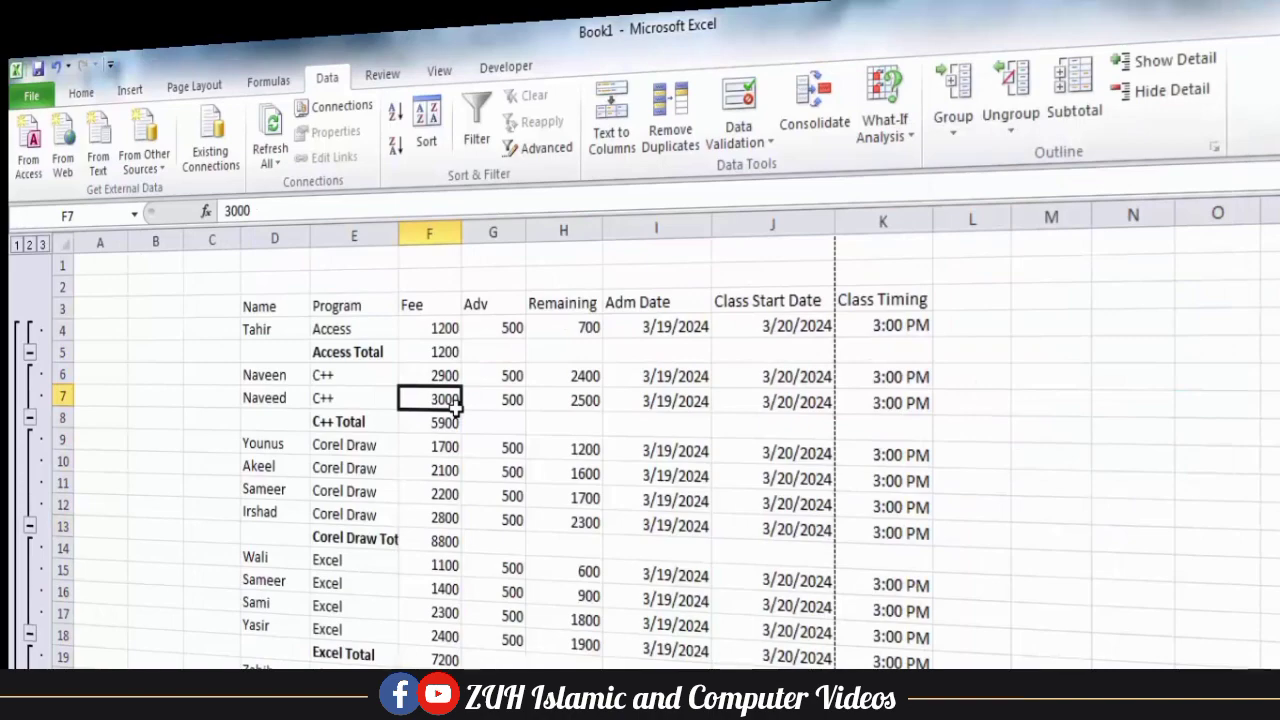
key(ctrl+p)
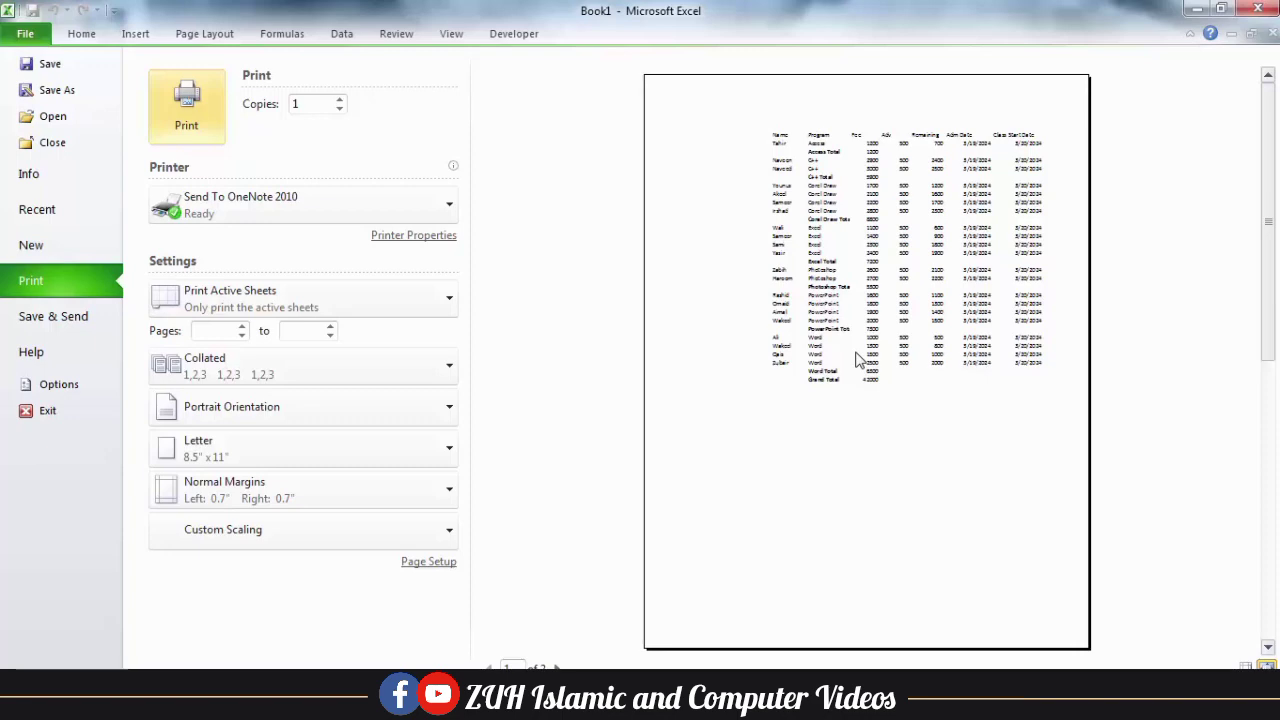
key(Escape)
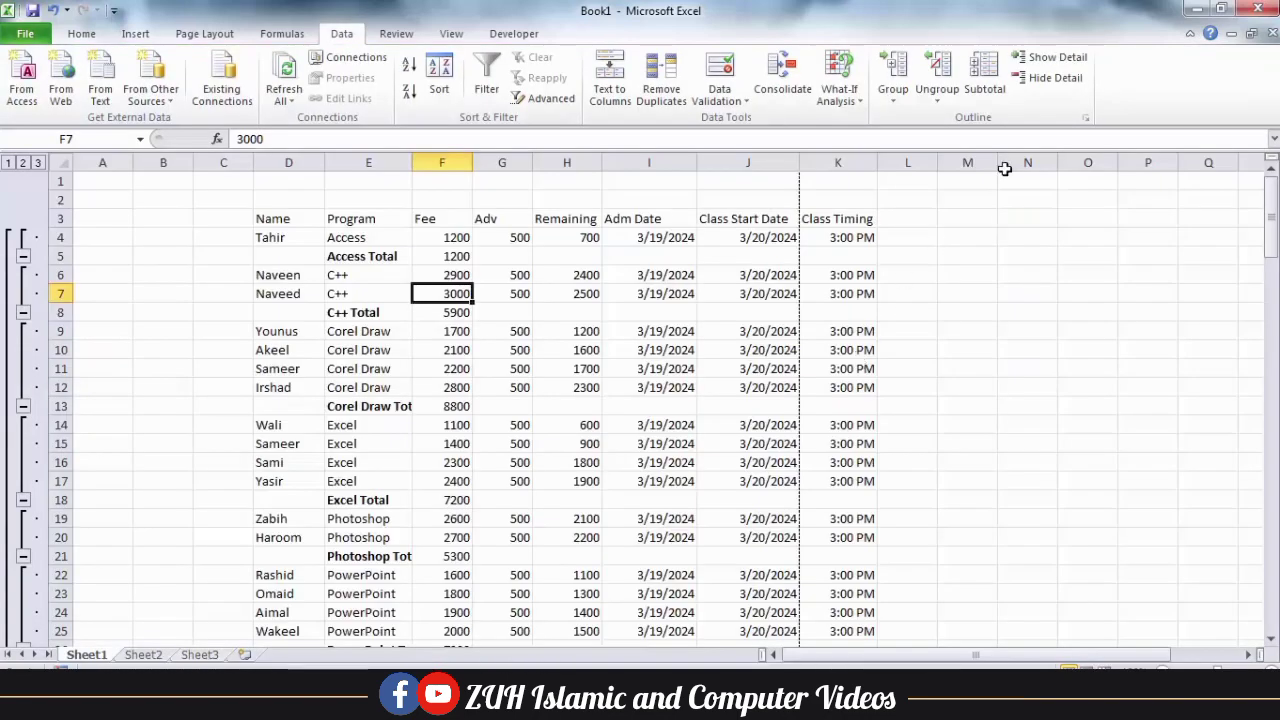
Apply the Fee subtotals with a page break between program groups.
click(986, 65)
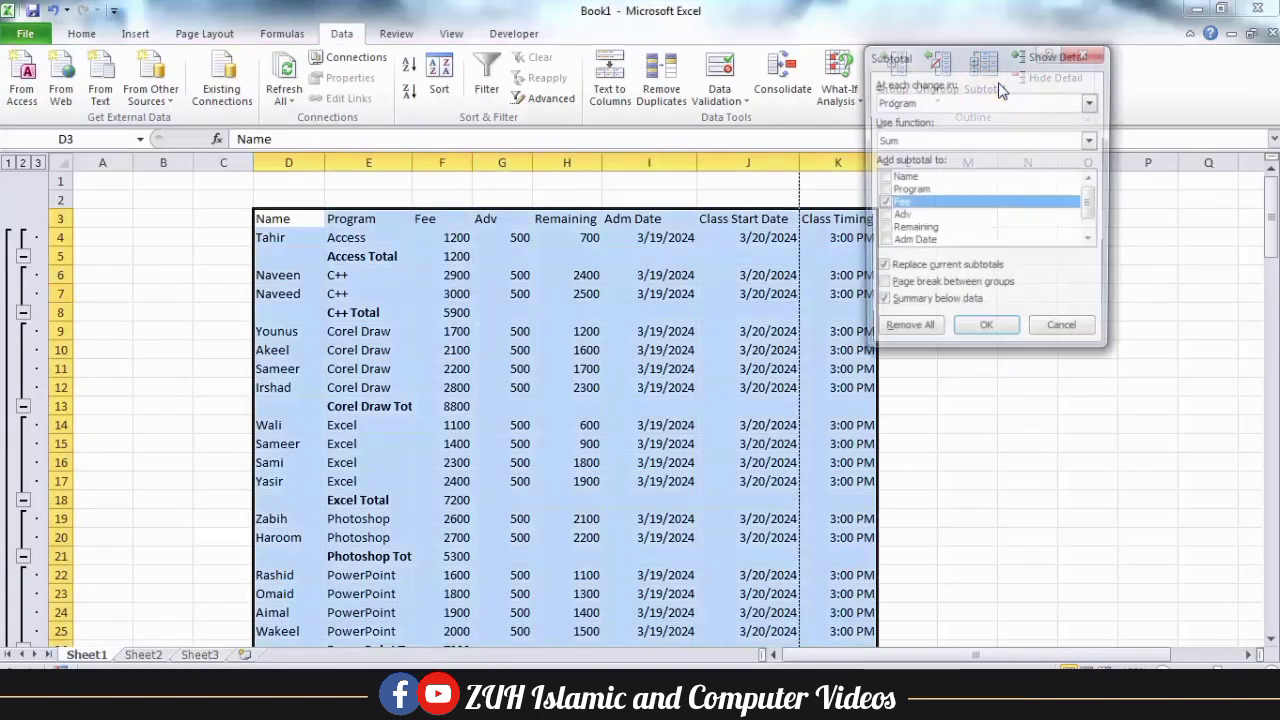
click(910, 290)
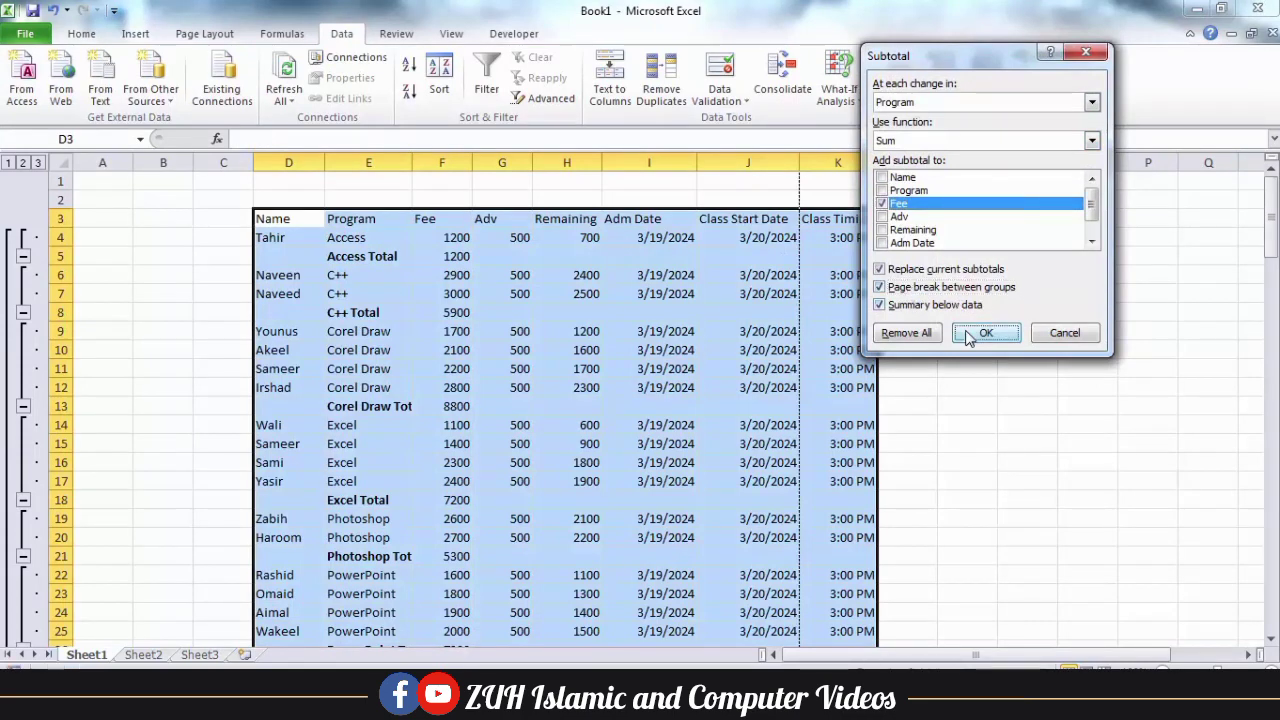
click(986, 332)
click(621, 413)
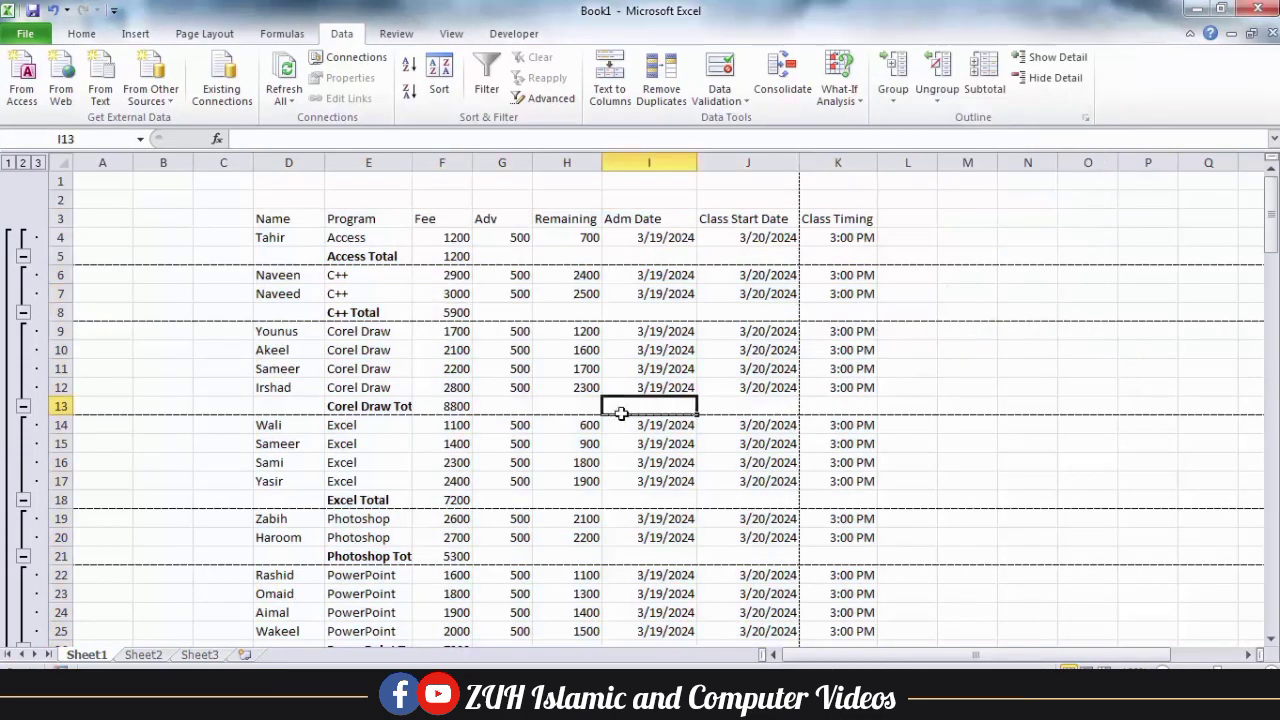
Page through the print preview to check that each program group is on its own page, and return to the sheet.
key(ctrl+p)
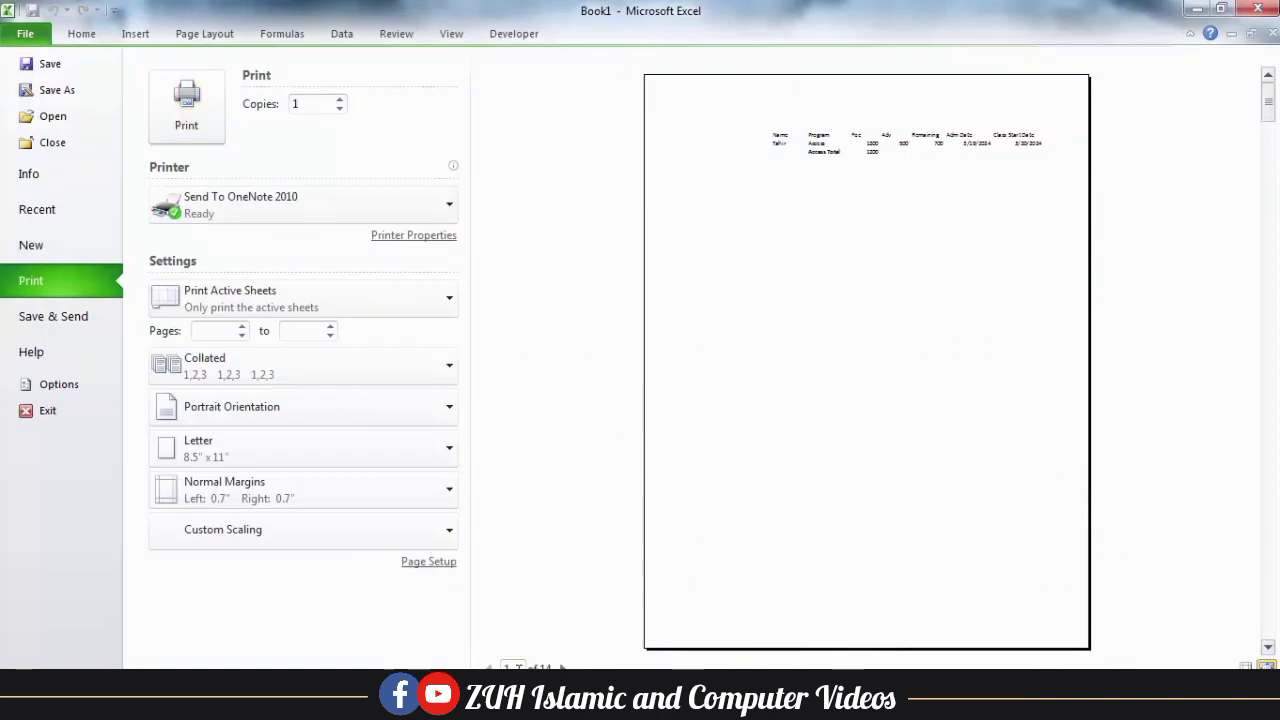
scroll(867, 361, down, 4)
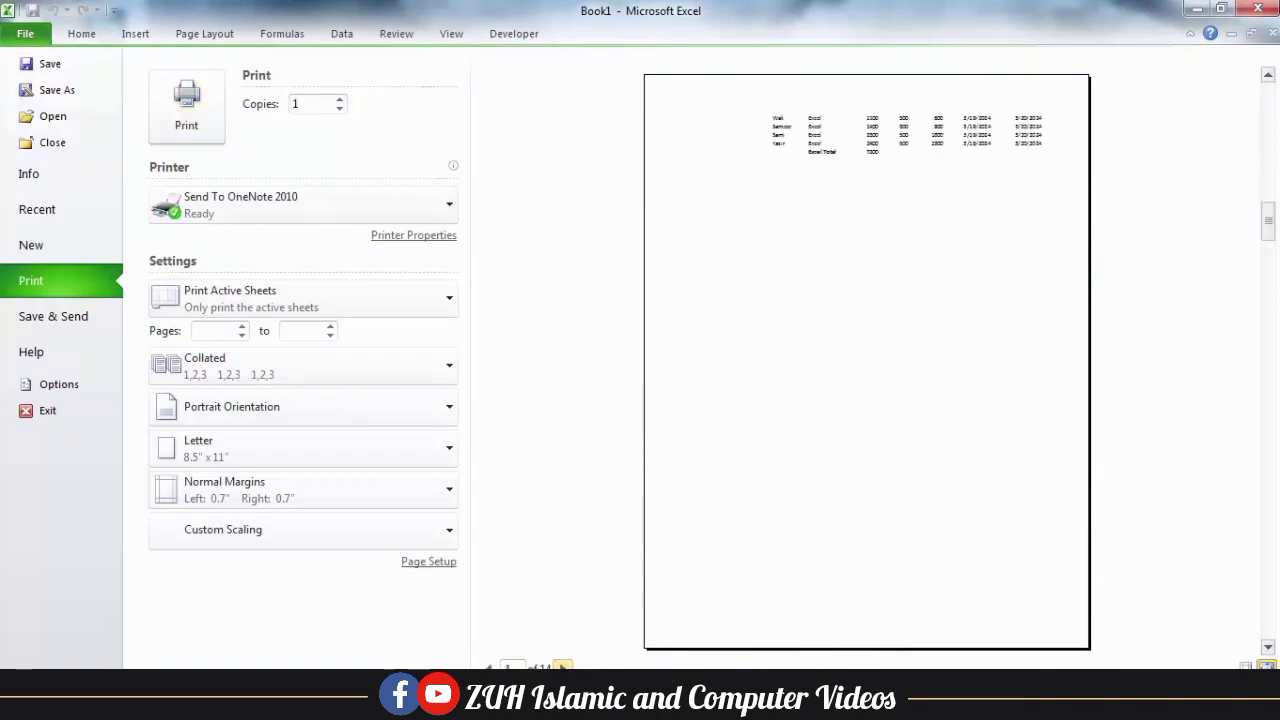
scroll(740, 357, up, 4)
key(Escape)
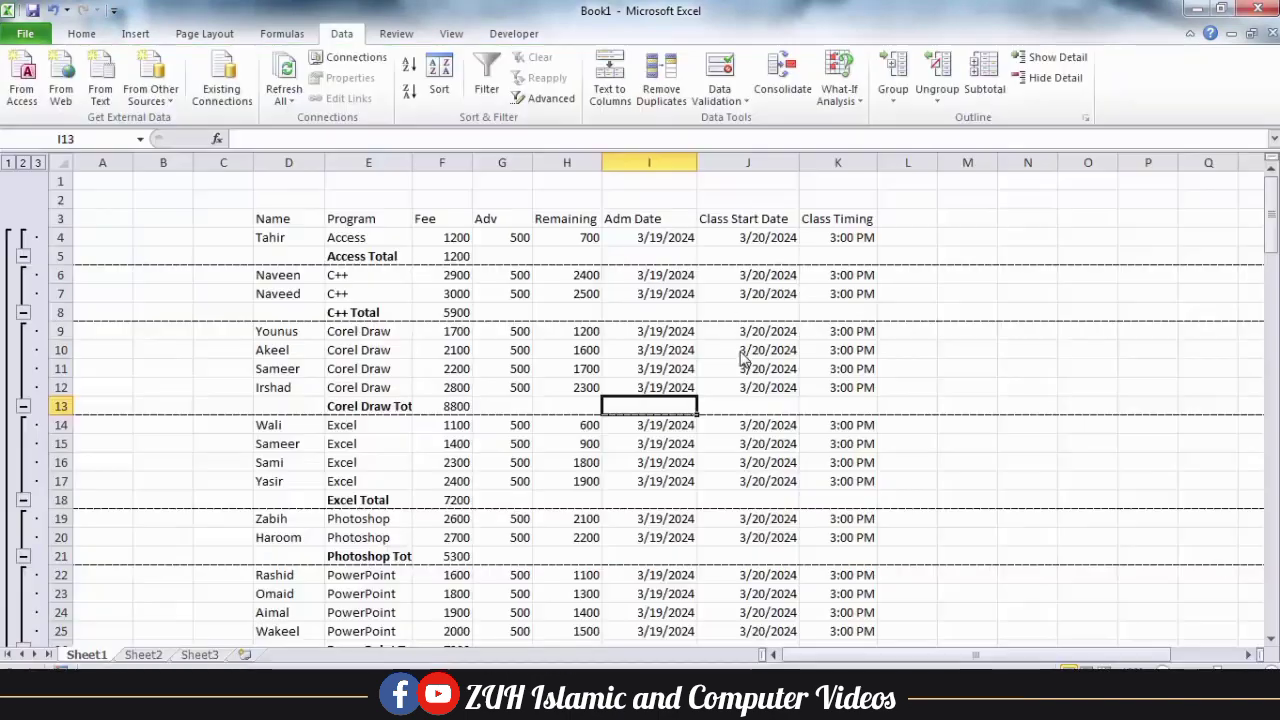
Remove the page breaks between program groups and reapply the Fee subtotals.
click(617, 311)
click(980, 80)
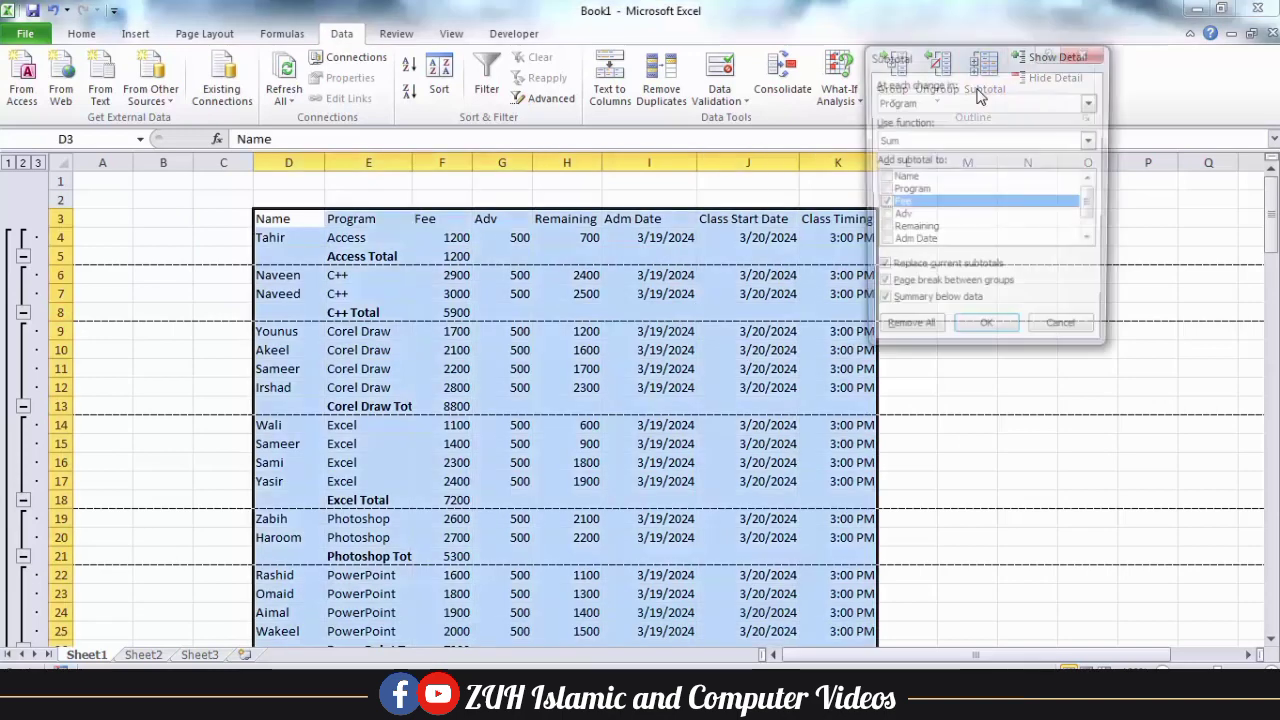
click(881, 287)
click(980, 334)
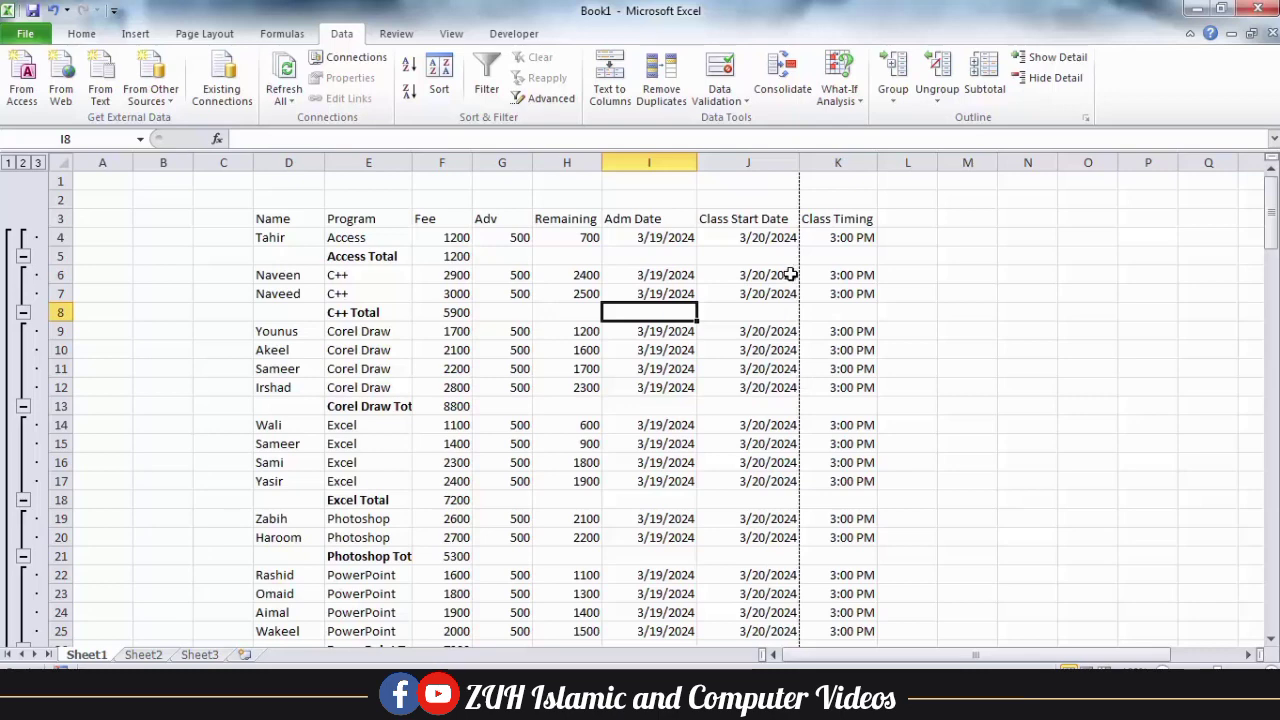
Place the Fee subtotals above each program's data by turning off the summary below data.
click(984, 80)
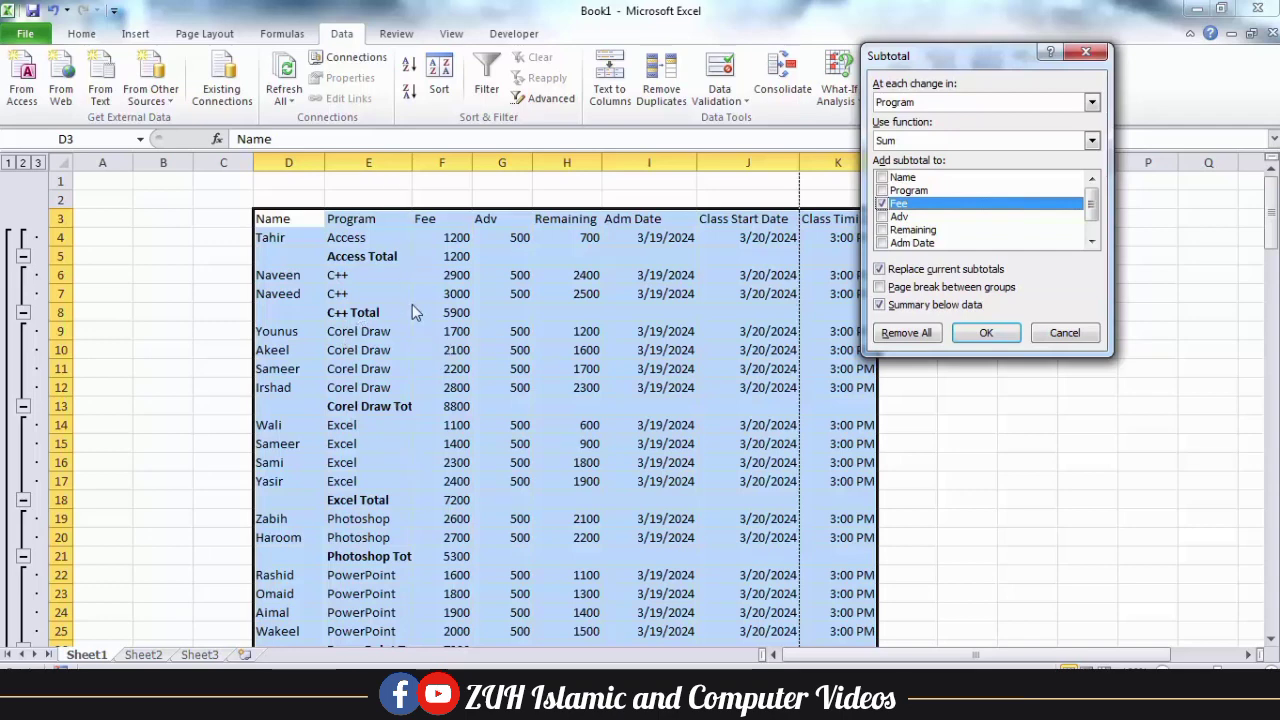
click(905, 306)
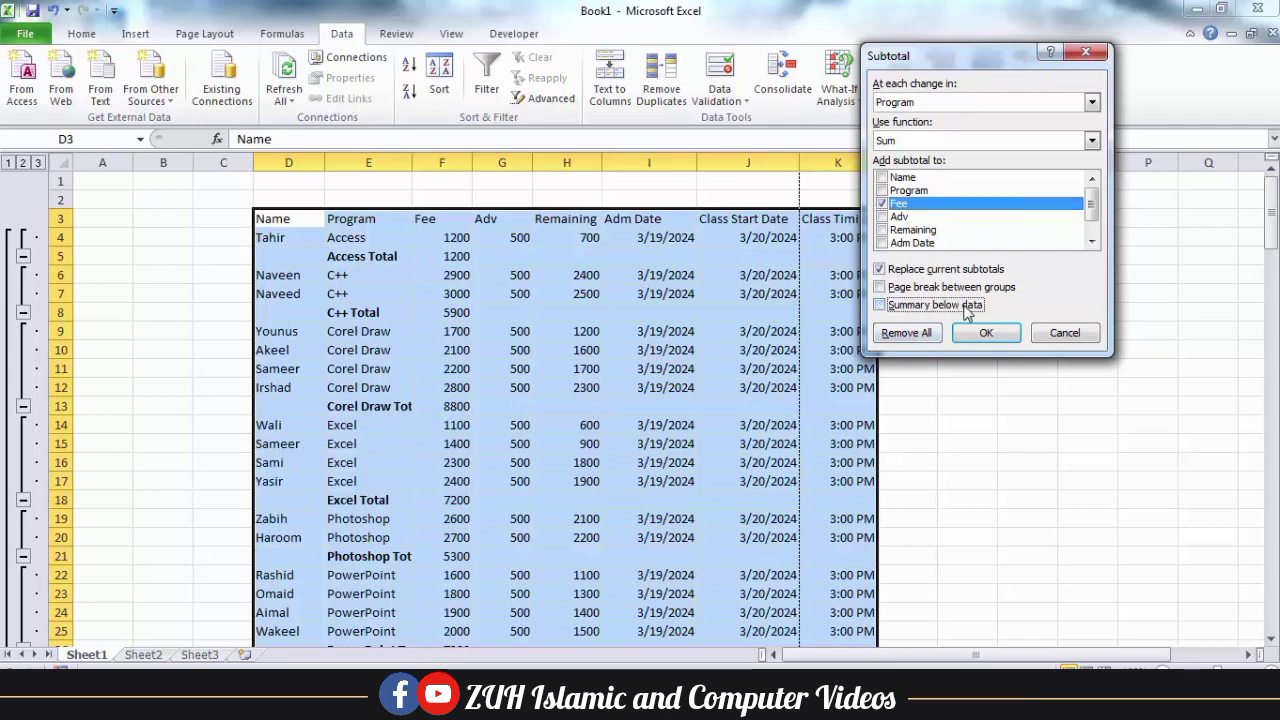
click(985, 333)
Examine the grand total and the program total rows above their entries throughout the table.
click(382, 292)
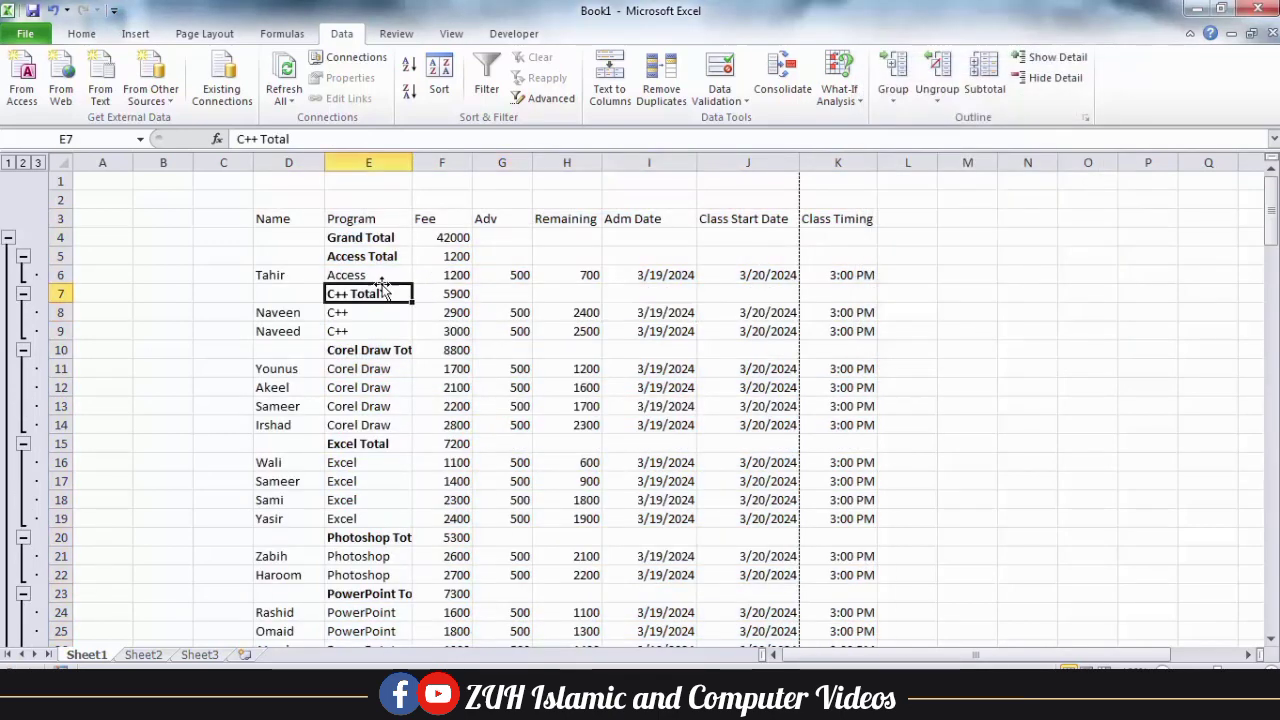
drag(340, 242, 485, 240)
scroll(517, 256, down, 4)
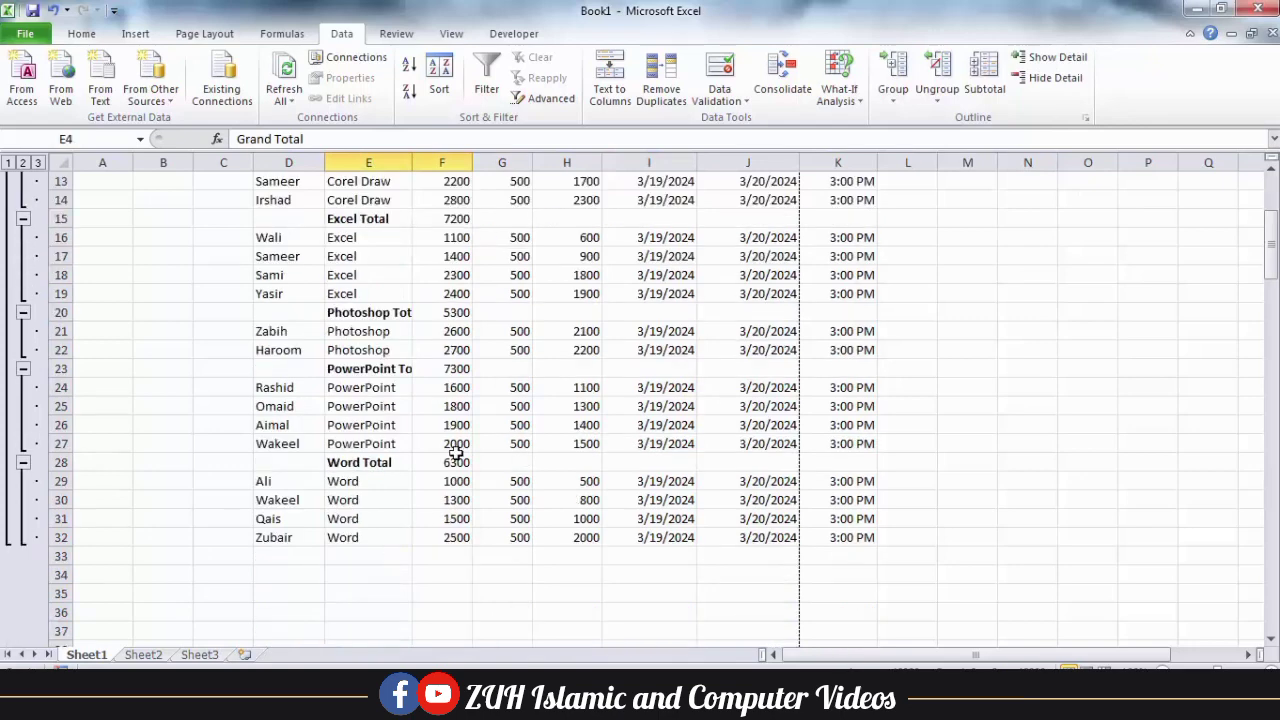
scroll(456, 452, up, 4)
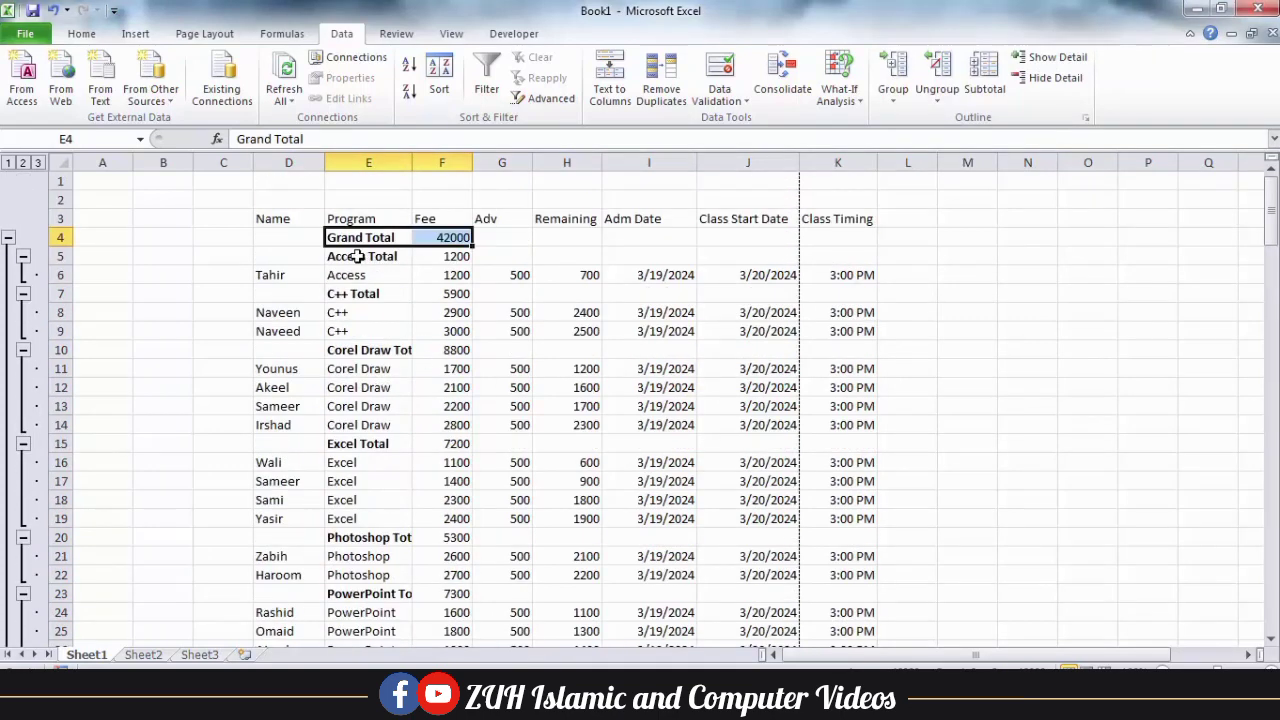
mouse_move(357, 256)
mouse_down()
mouse_move(445, 256)
mouse_move(434, 294)
mouse_move(452, 336)
mouse_move(409, 346)
mouse_move(432, 348)
mouse_move(457, 444)
mouse_up()
click(400, 276)
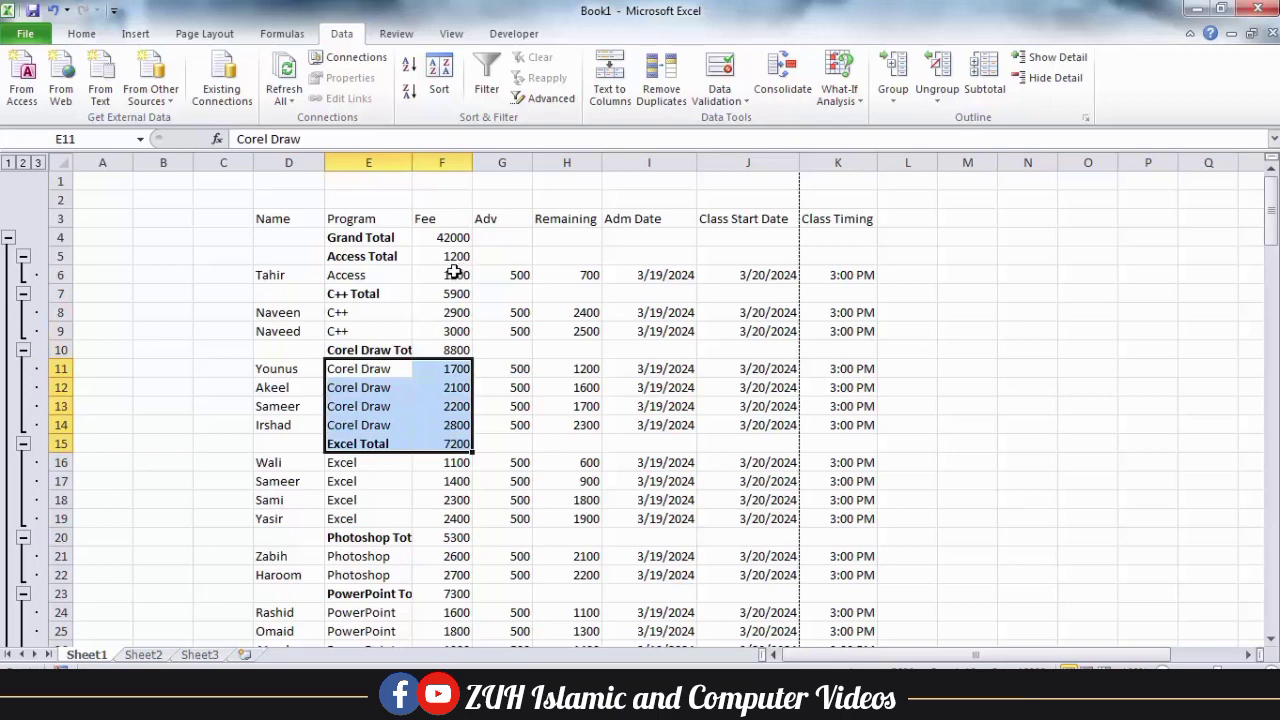
click(981, 90)
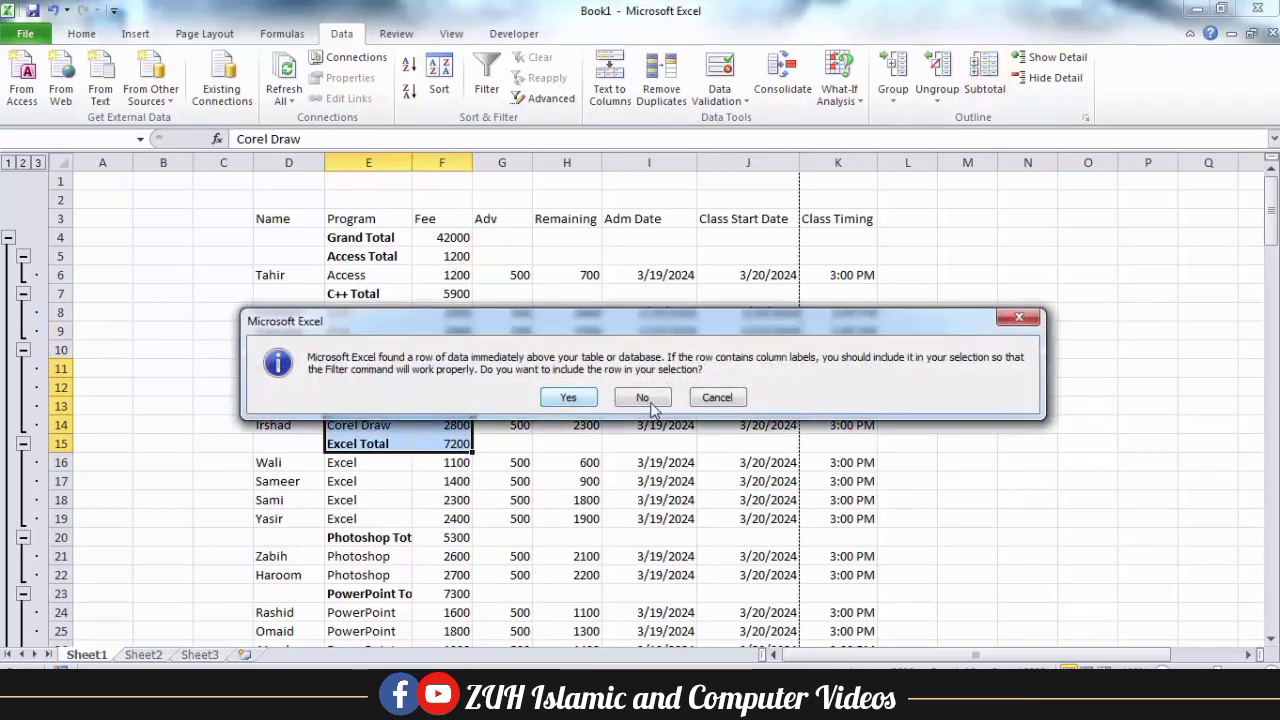
click(651, 400)
click(1052, 337)
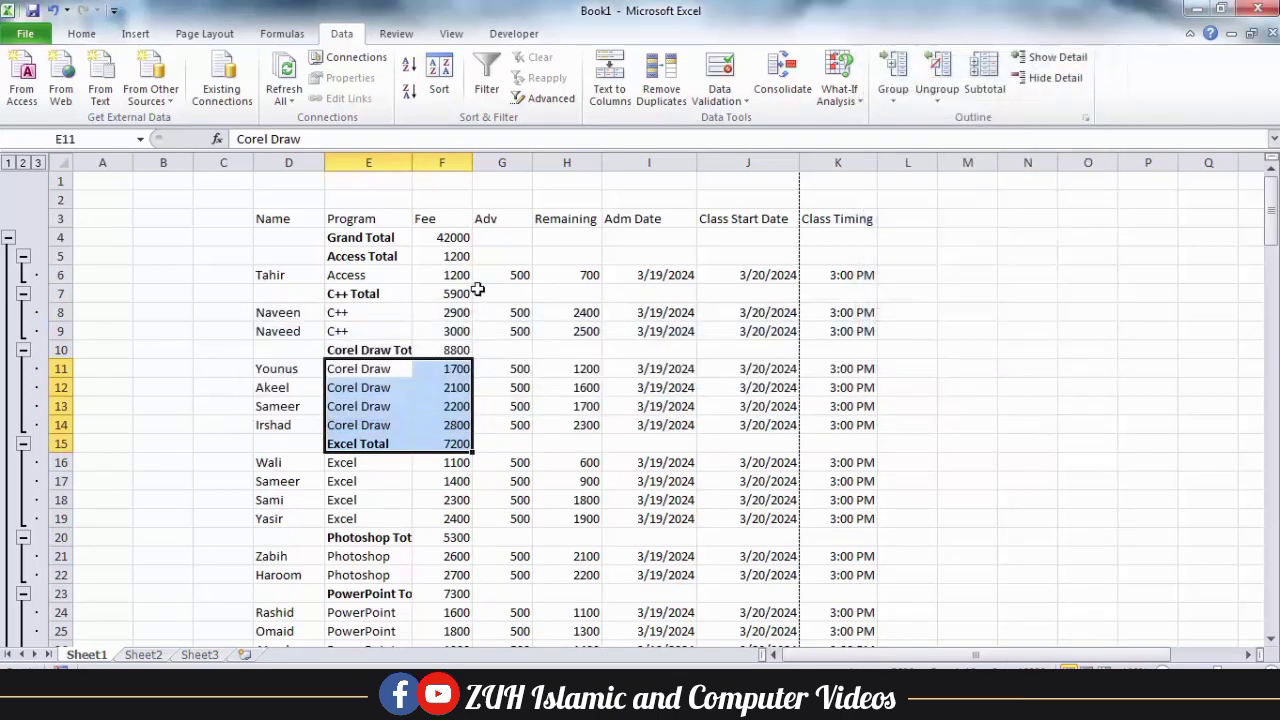
Move the Fee subtotals back below each program's entries by turning on the summary below data.
click(460, 293)
click(981, 78)
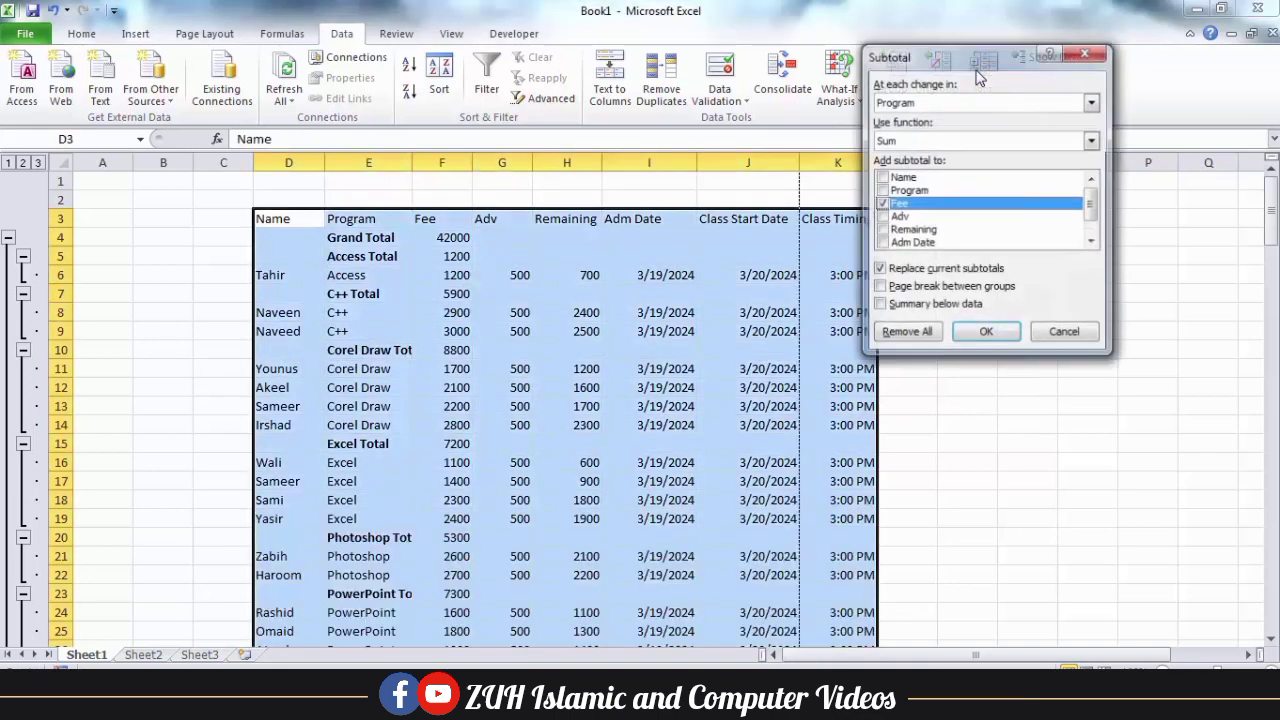
click(906, 305)
click(985, 333)
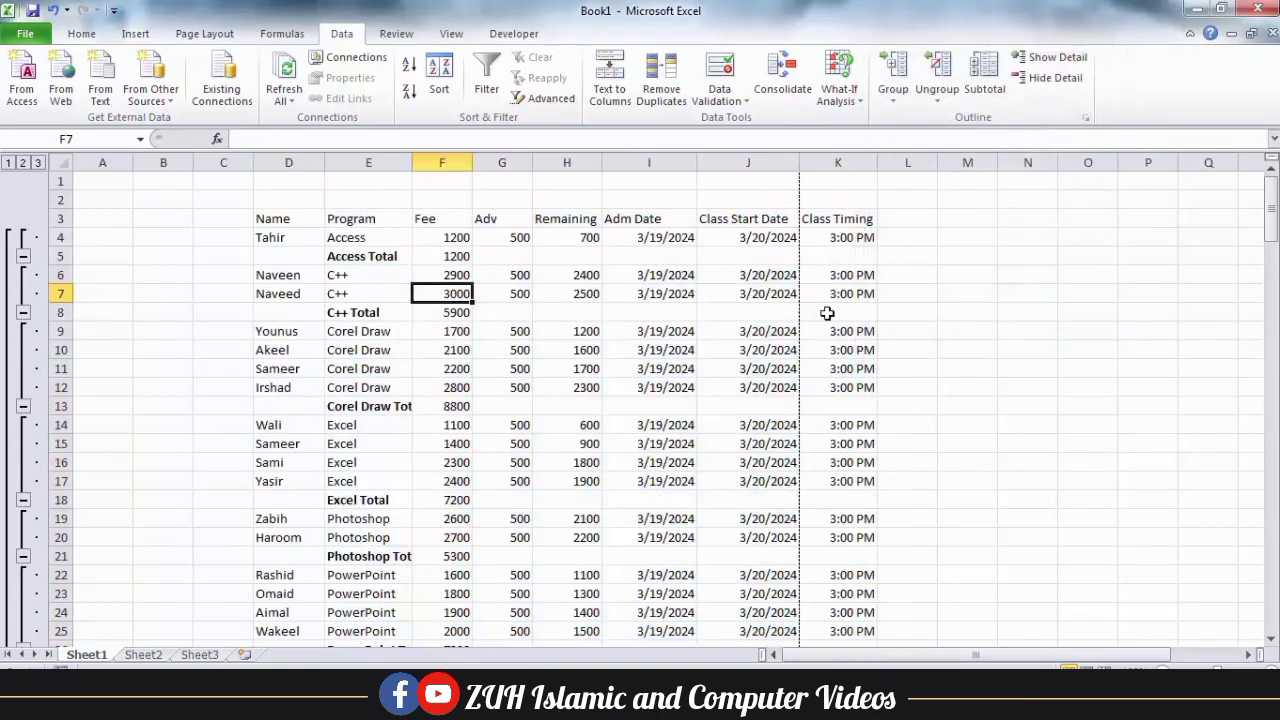
Examine the program total rows and the grand total row below their entries down to the end of the table.
click(458, 331)
scroll(406, 584, down, 2)
scroll(651, 260, down, 4)
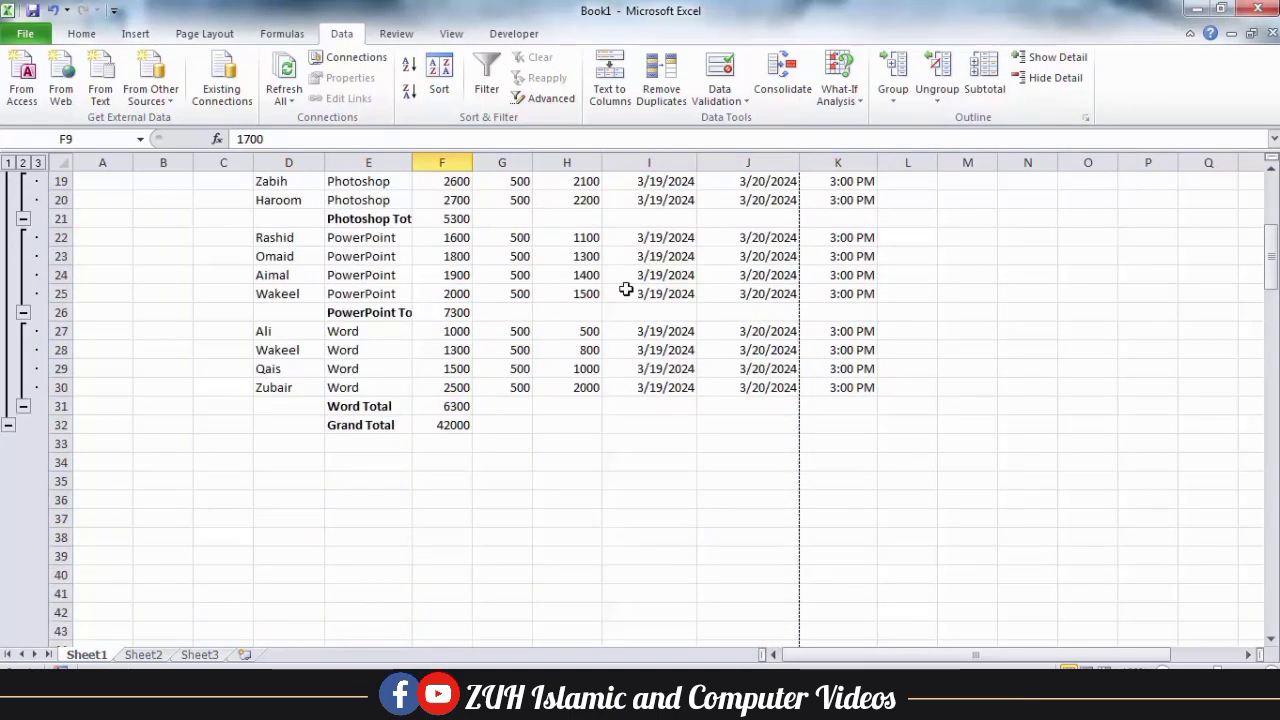
drag(390, 428, 430, 425)
click(480, 310)
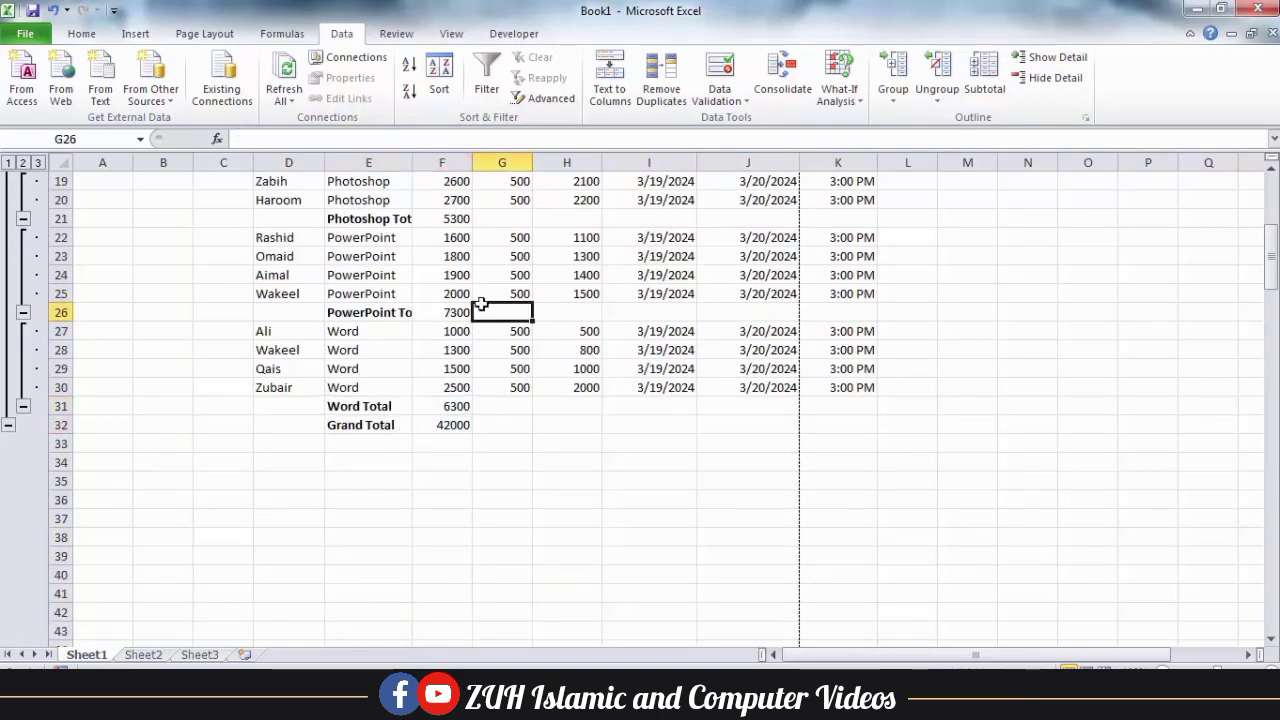
scroll(481, 307, up, 6)
Remove all Fee subtotals from the student fee table.
click(405, 293)
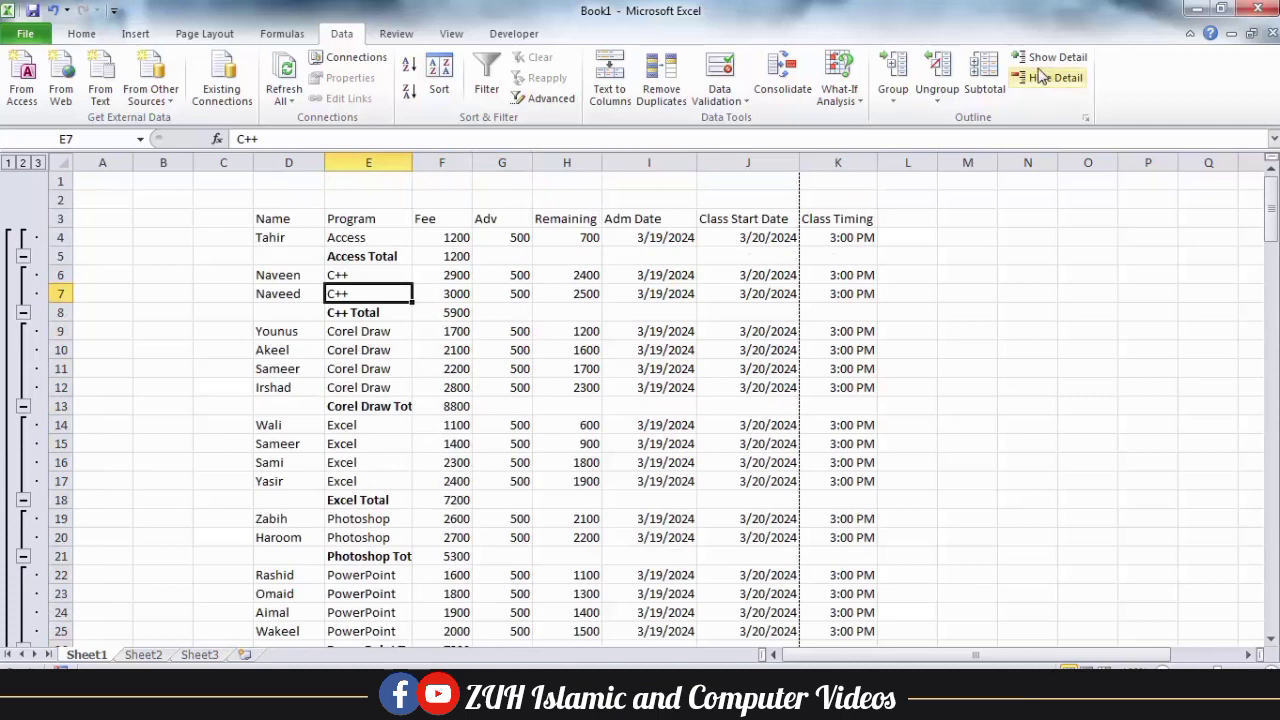
click(990, 88)
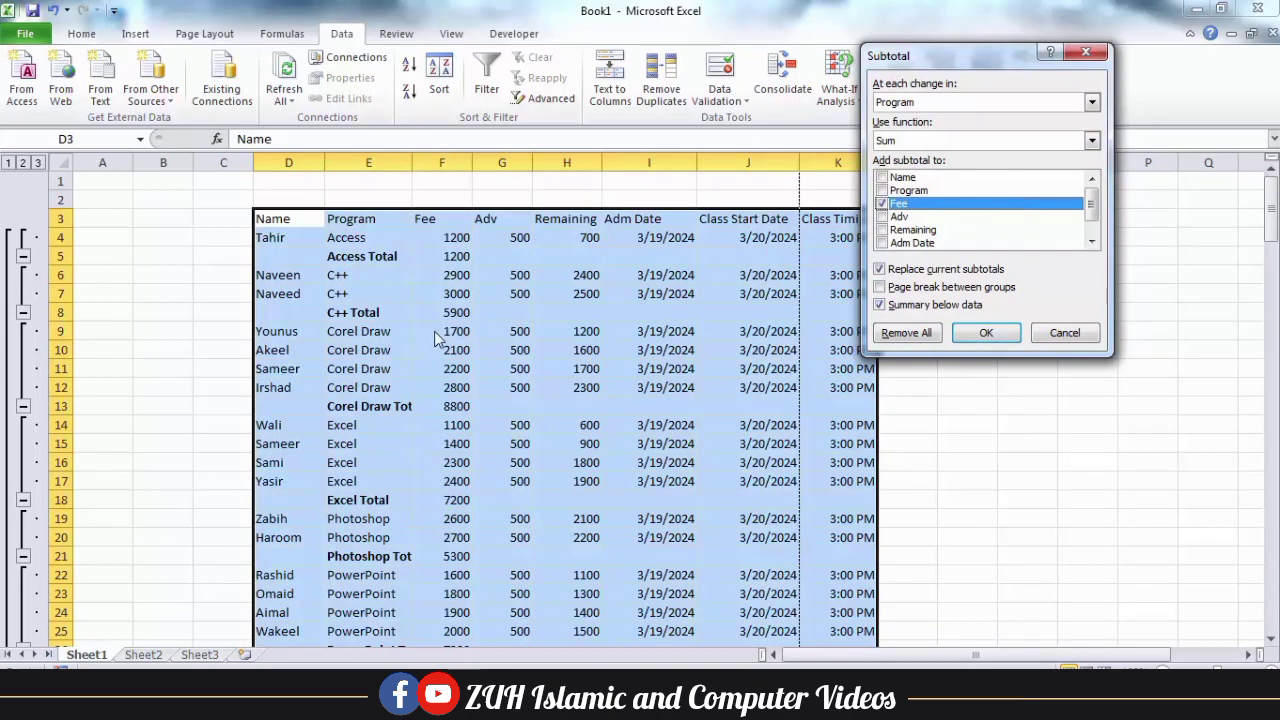
click(920, 334)
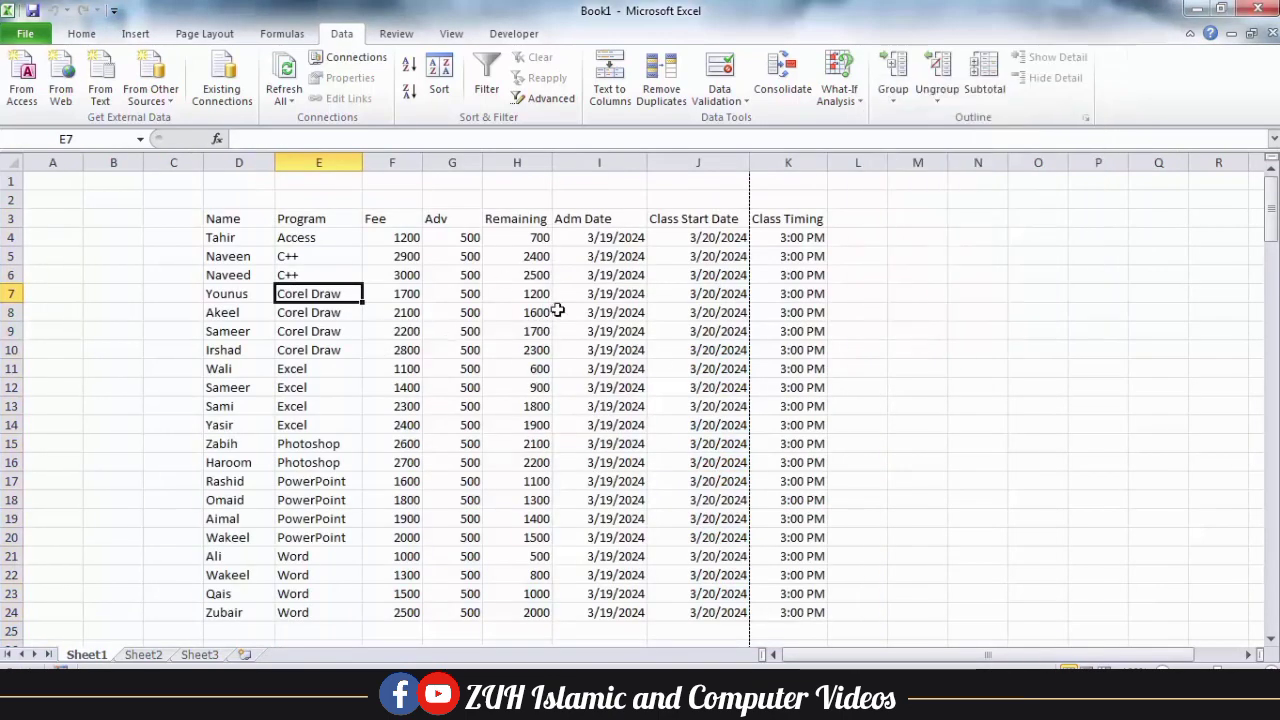
Add Sum subtotals for Fee, Adv and Remaining at each change in Program.
click(984, 85)
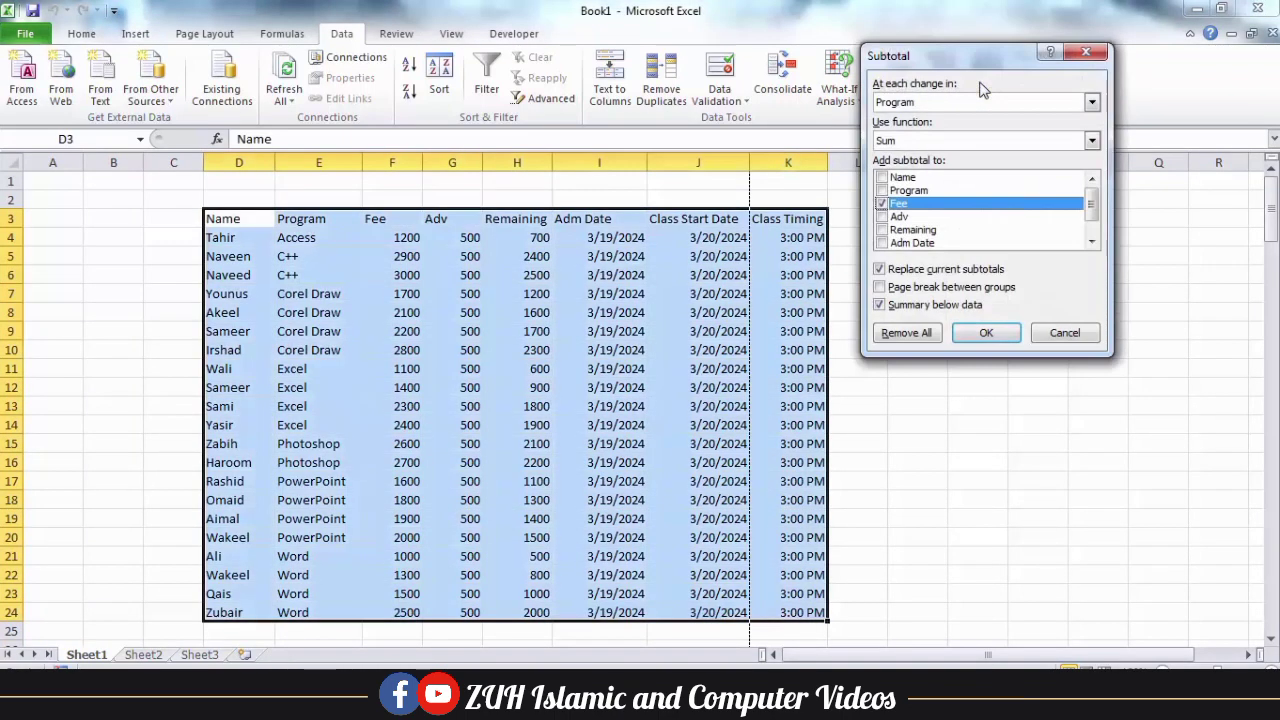
click(882, 217)
click(882, 230)
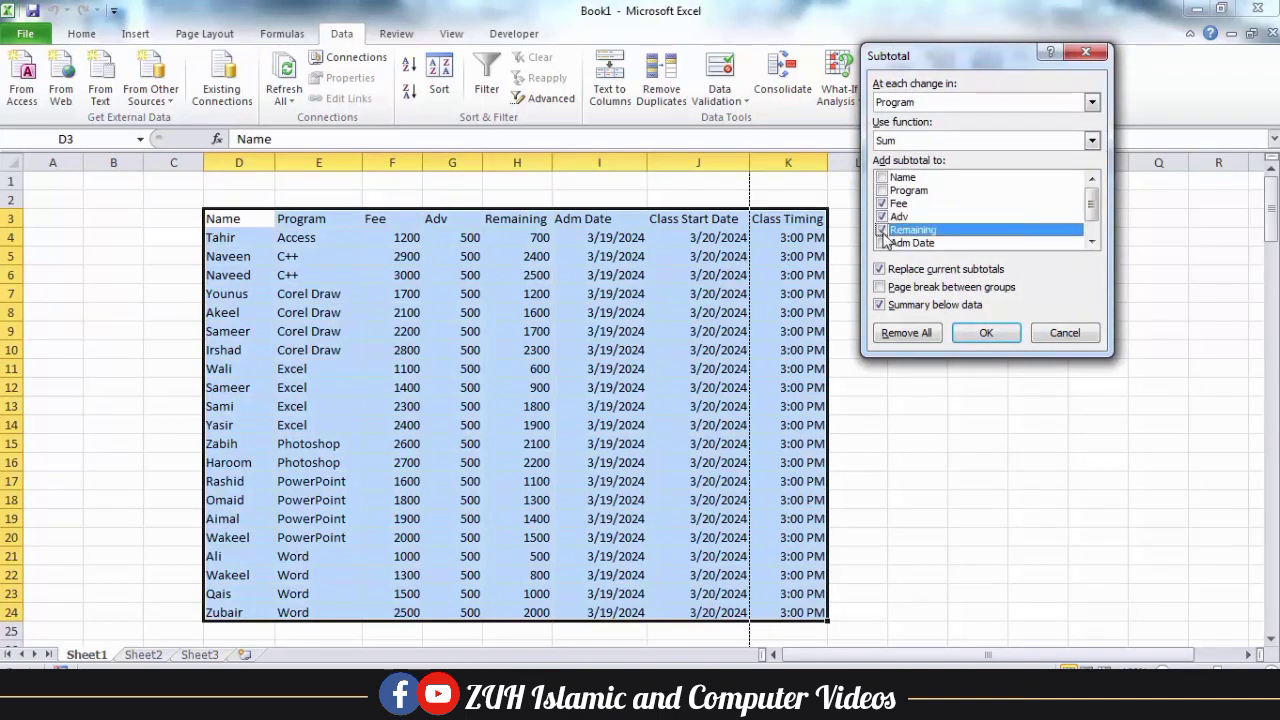
click(986, 334)
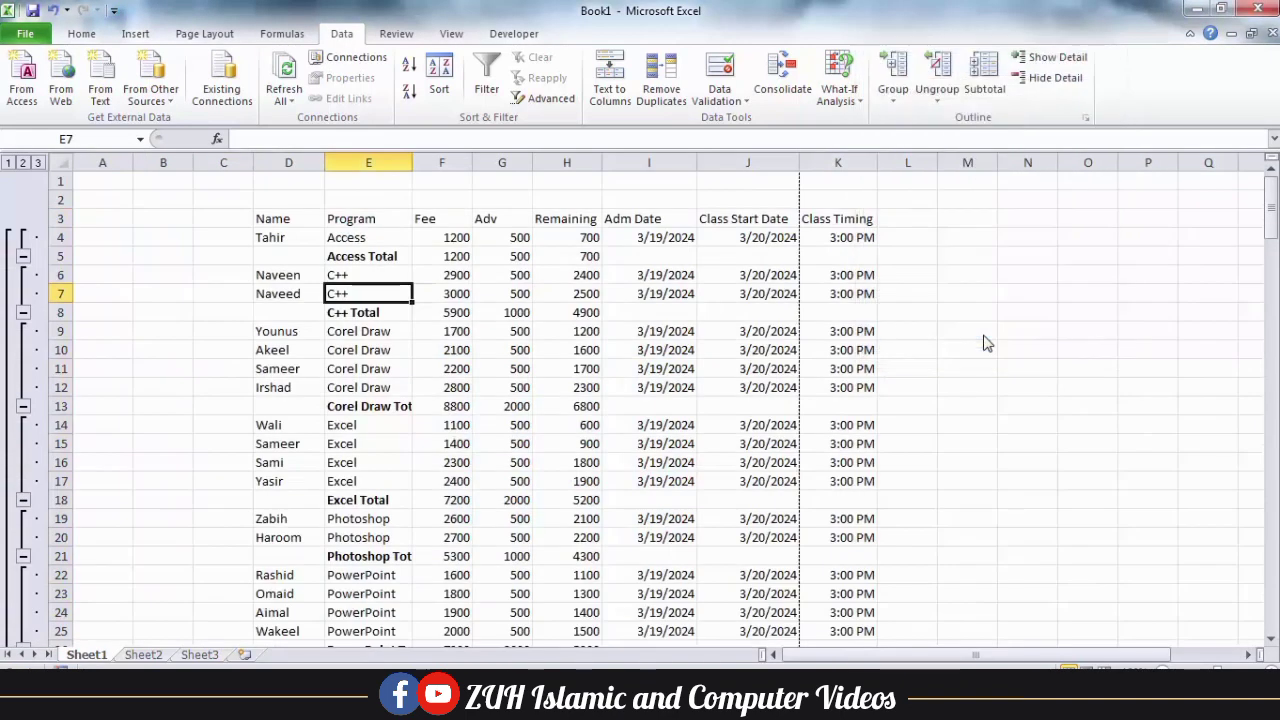
Inspect the Fee, Adv and Remaining subtotal formulas in the Access Total and C++ Total rows.
click(454, 255)
click(510, 258)
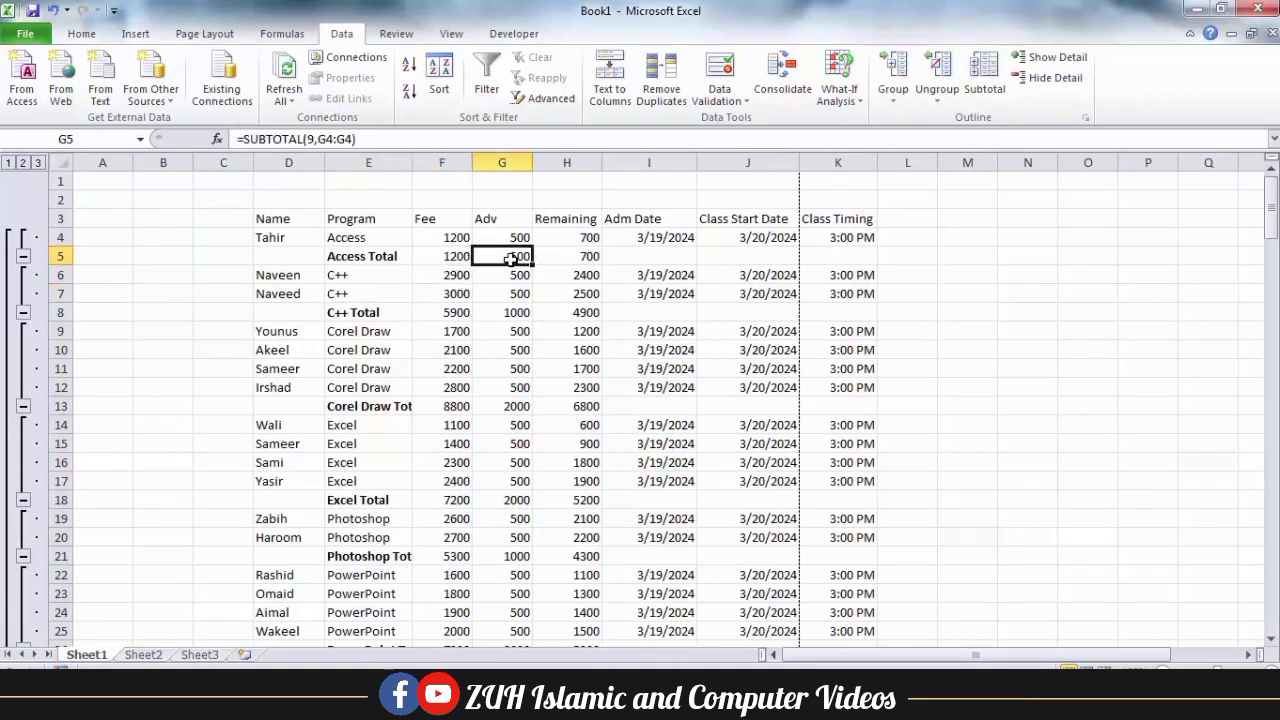
click(581, 257)
click(452, 316)
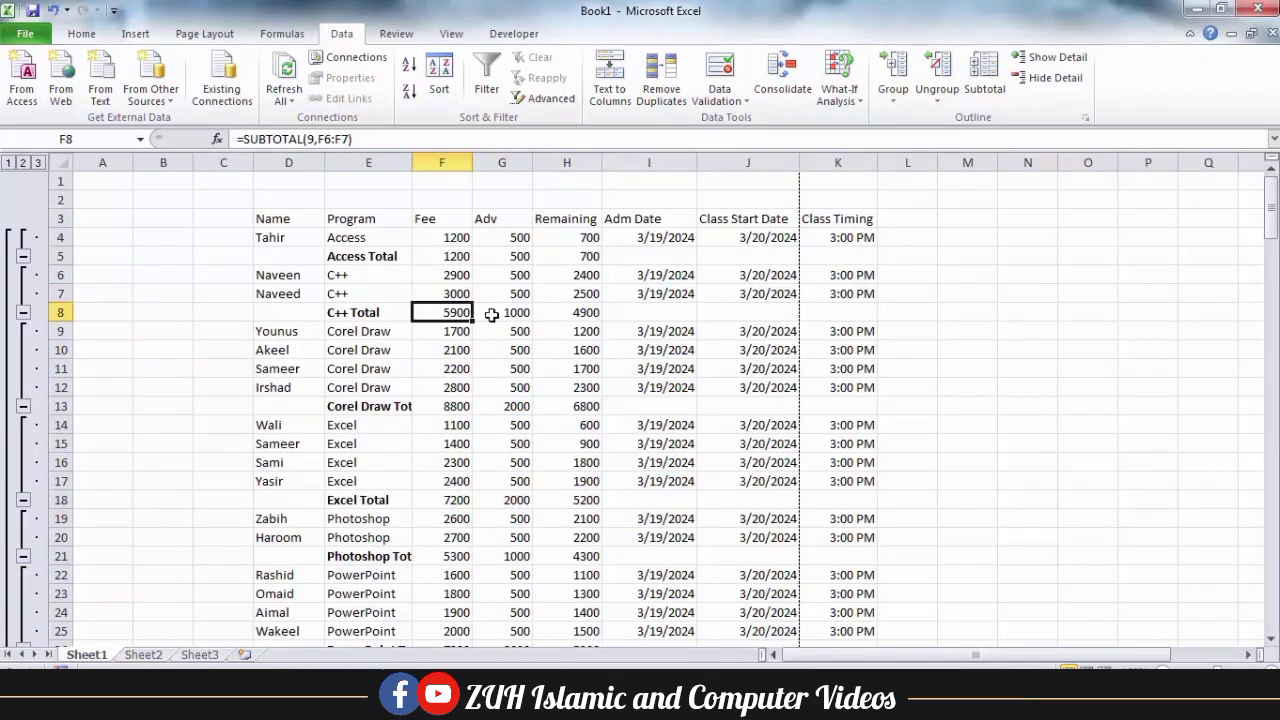
click(492, 315)
click(567, 312)
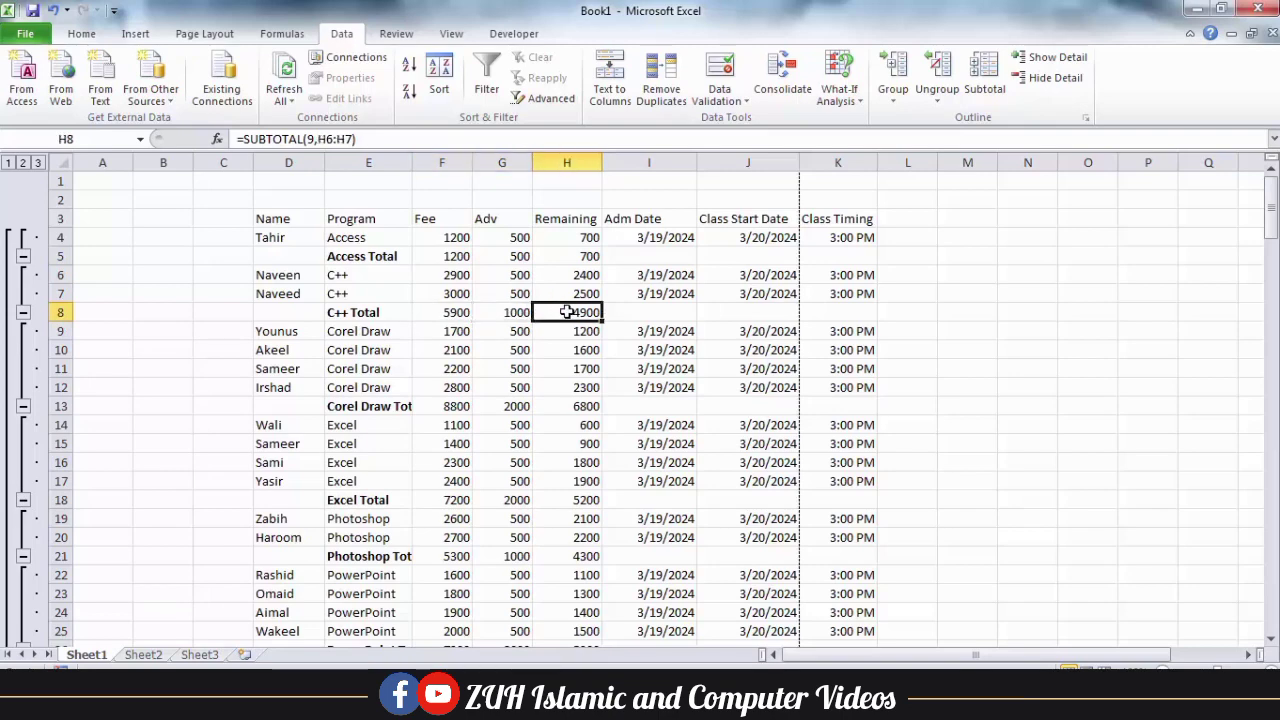
Hide the detail rows of the C++ group and show them again, twice.
click(1050, 80)
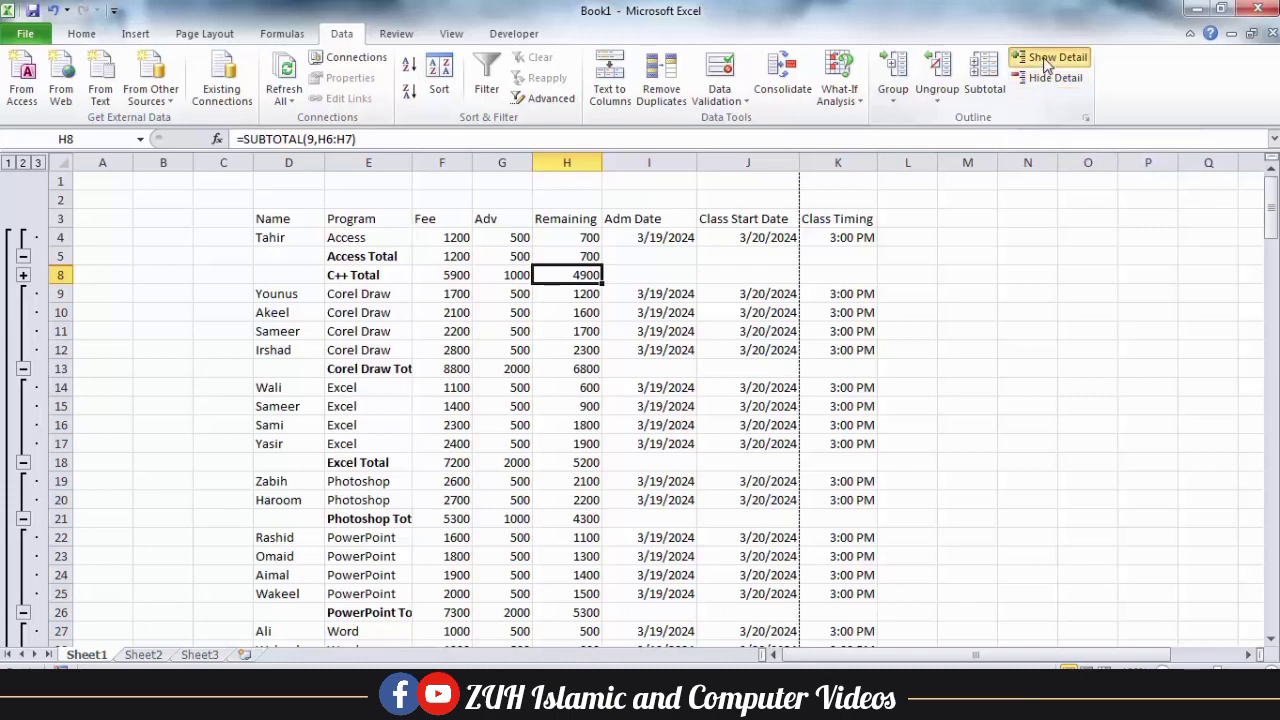
click(1052, 58)
click(1052, 78)
click(1045, 62)
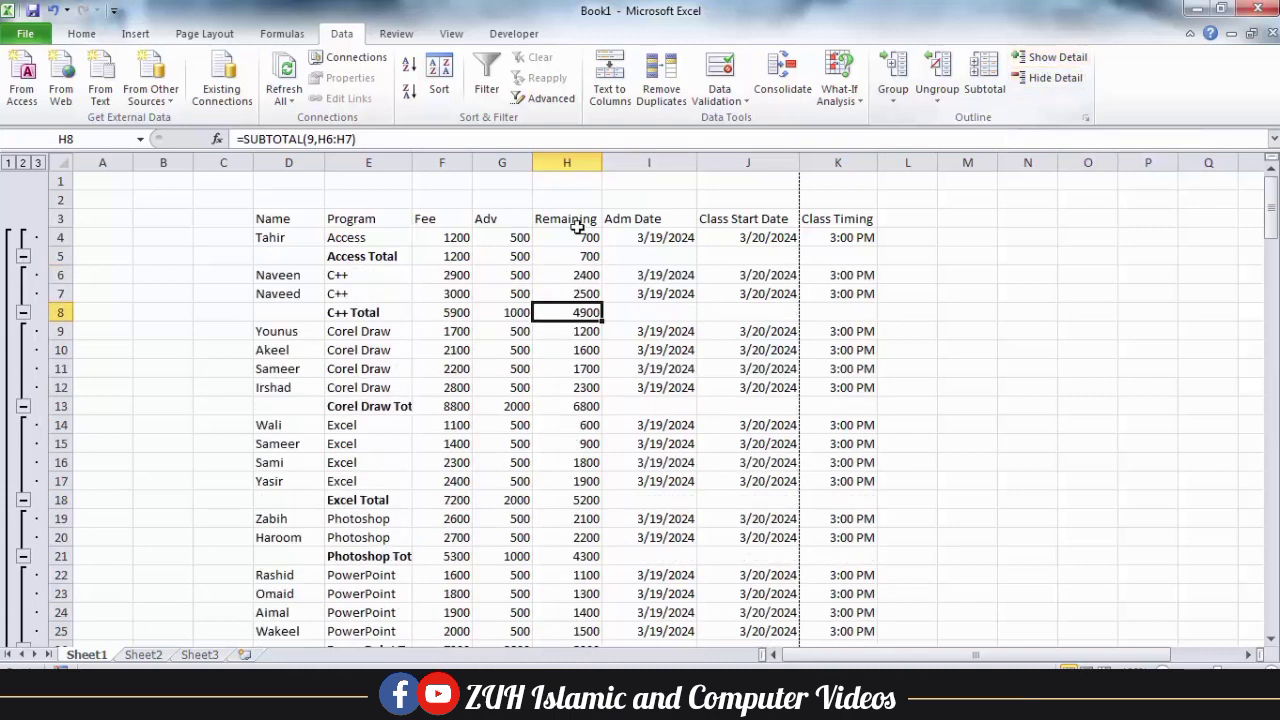
View the outline at level 1, at level 2, and with all details at level 3.
click(441, 273)
click(8, 163)
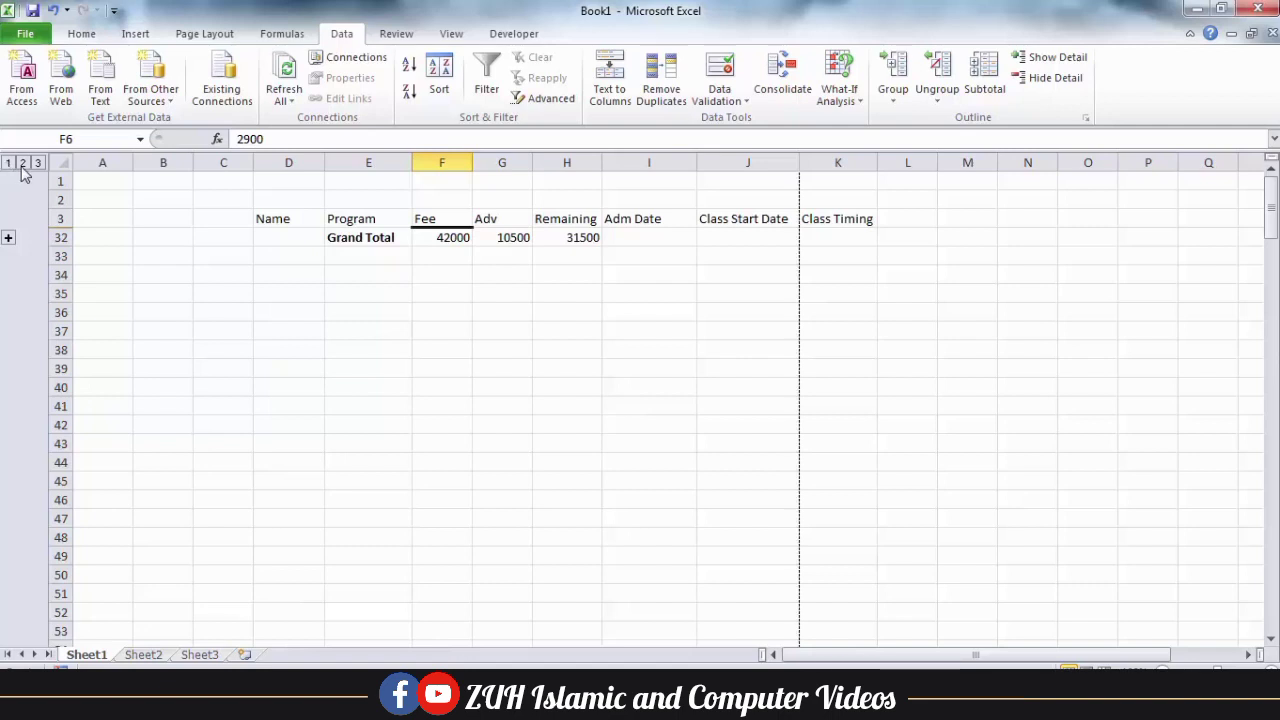
click(22, 163)
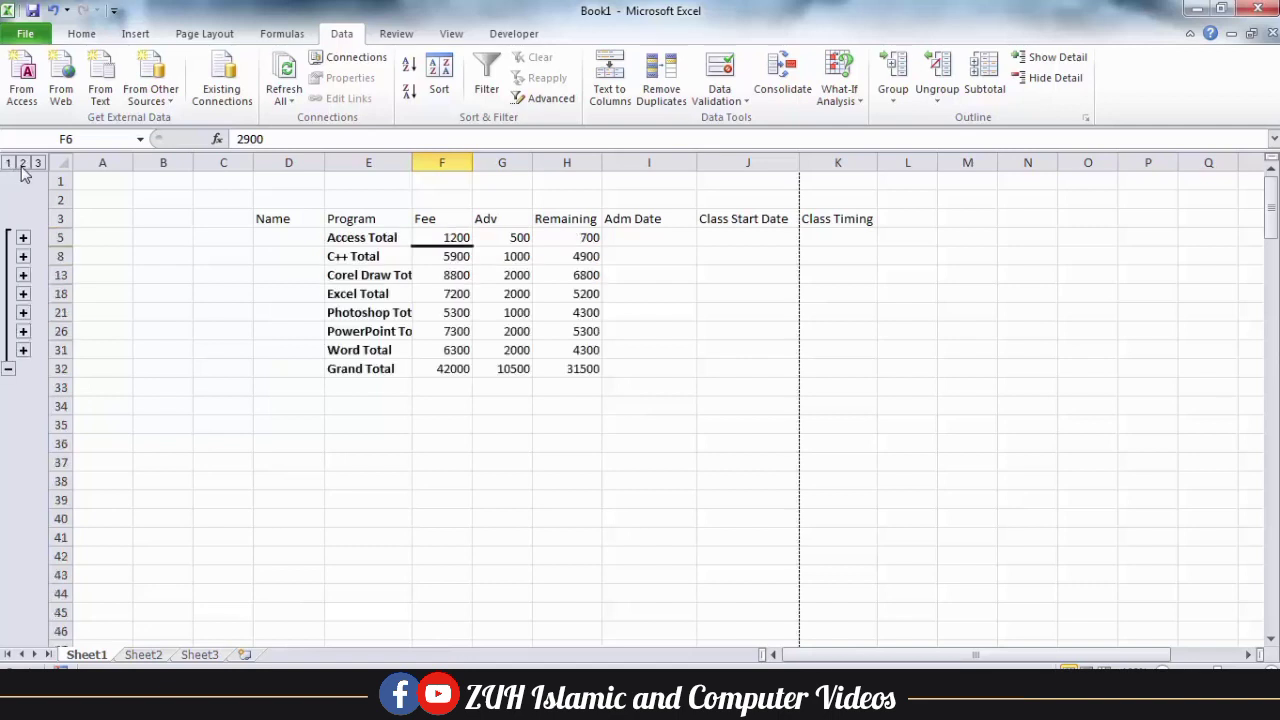
click(37, 163)
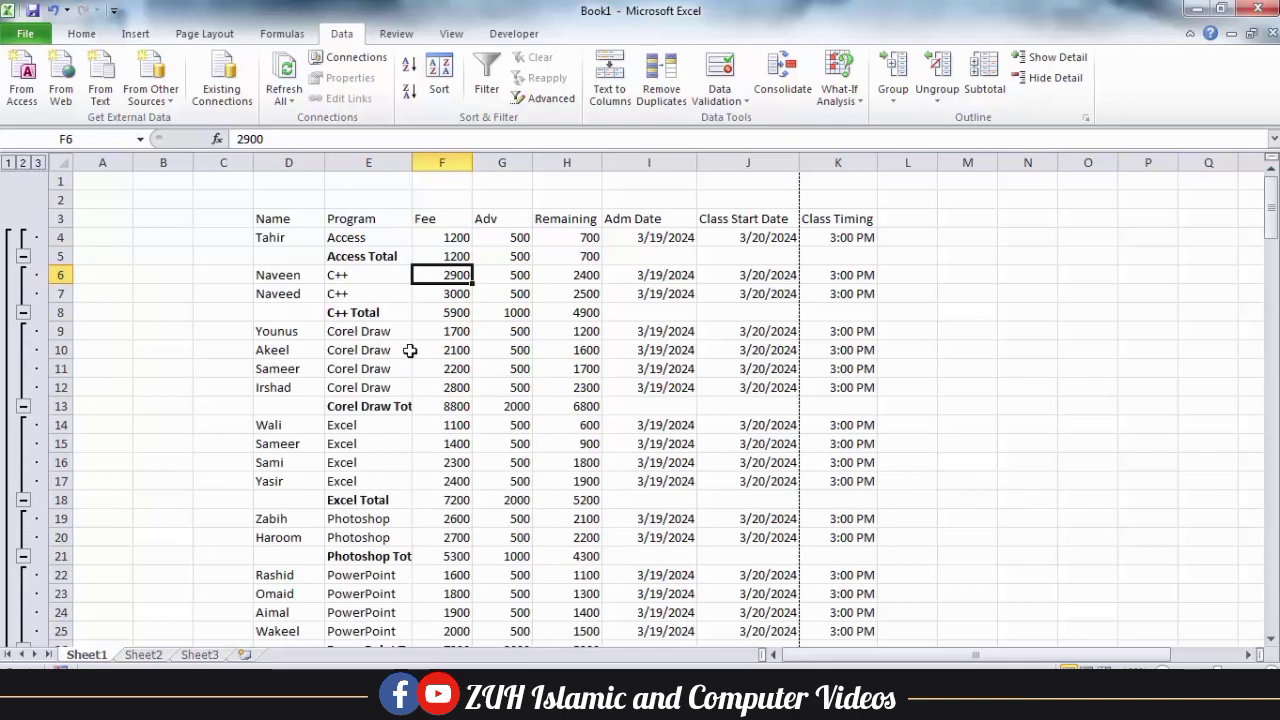
Remove all Fee, Adv and Remaining subtotals from the table.
click(983, 68)
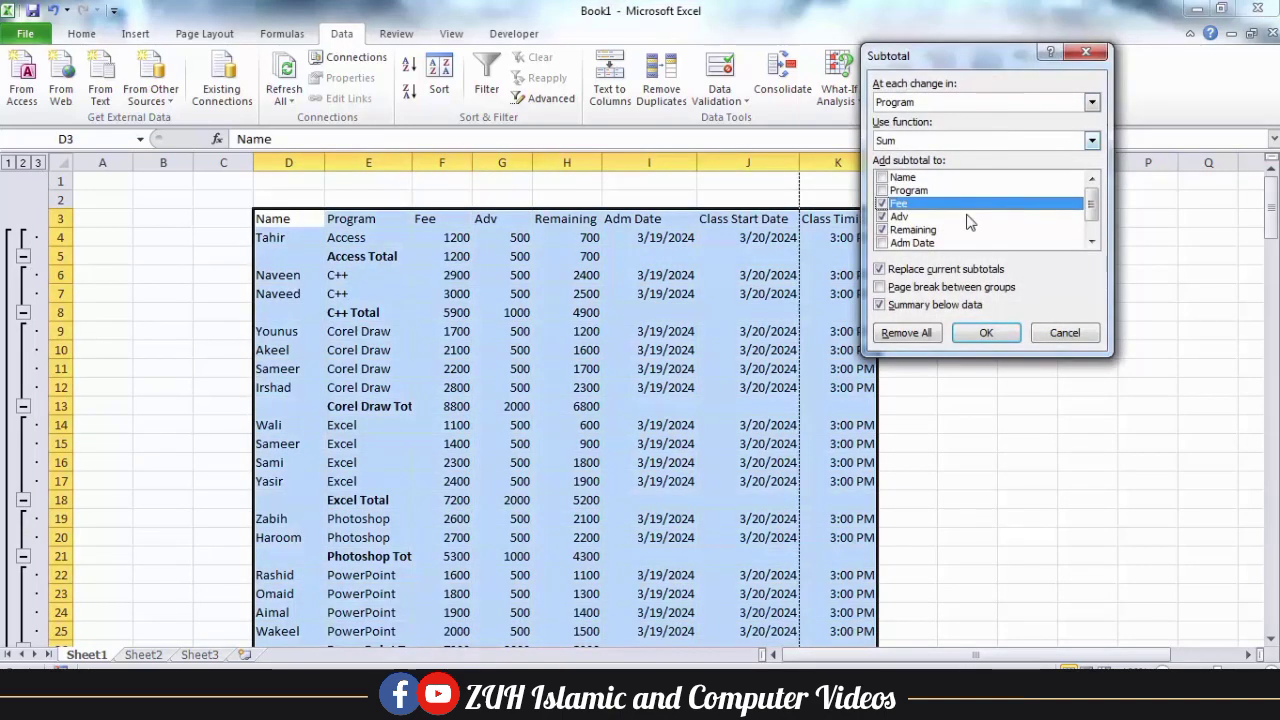
click(908, 333)
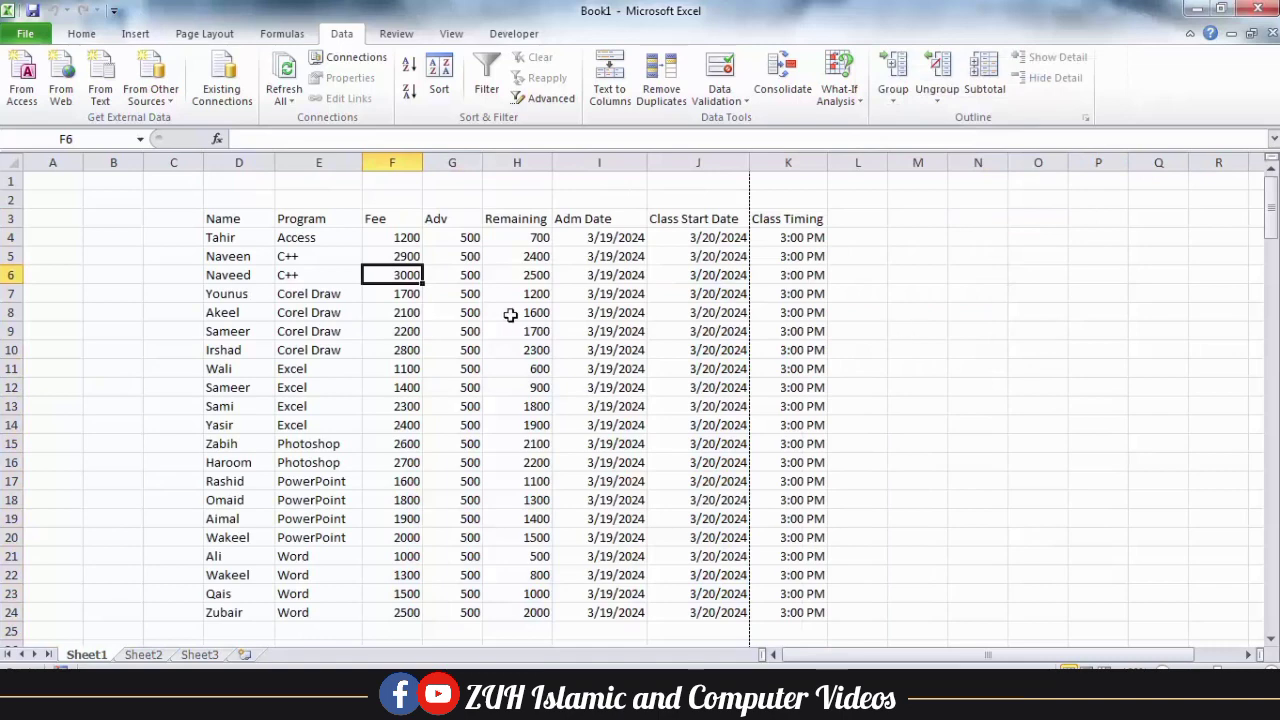
click(436, 310)
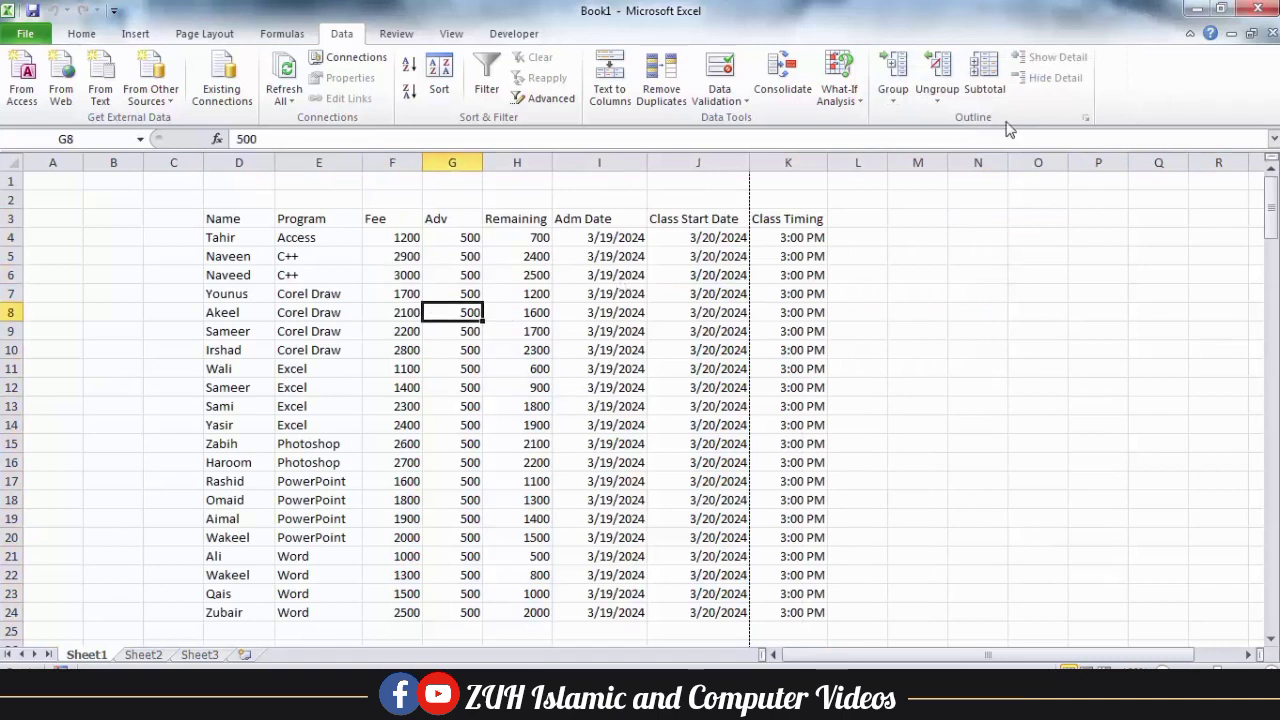
Review the outline direction settings for summary rows and columns, and close them without applying changes.
click(1086, 119)
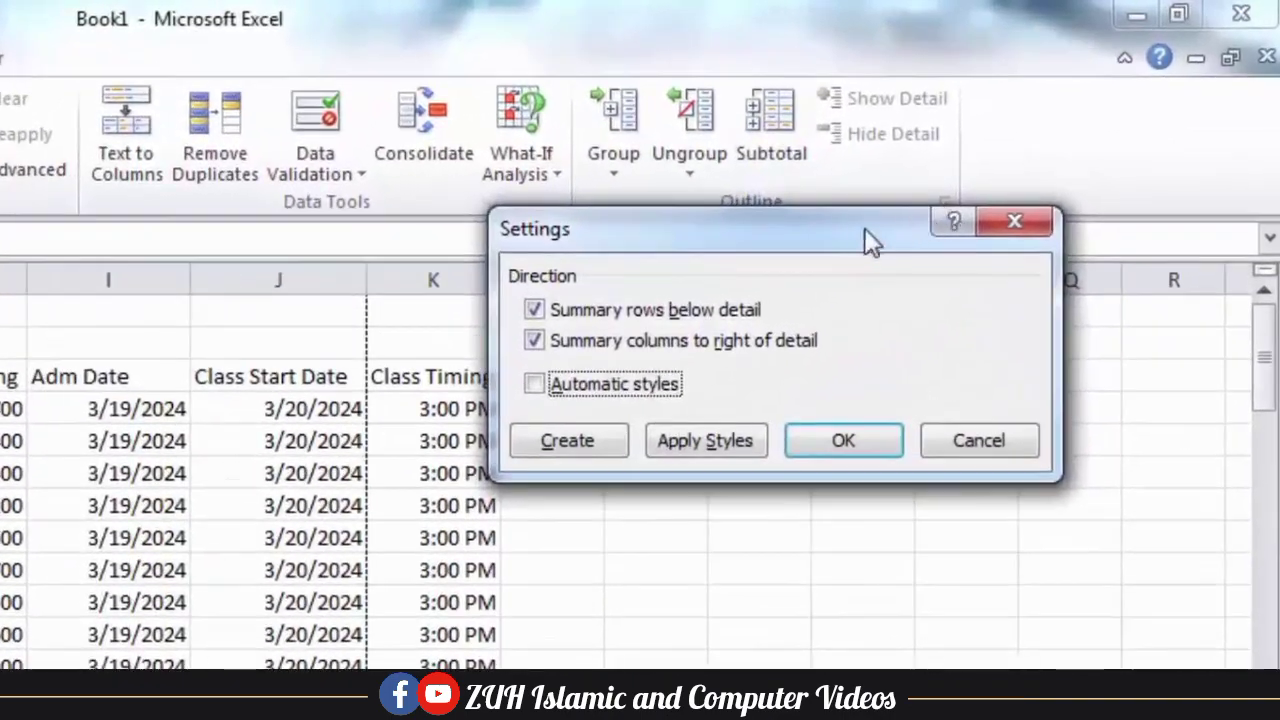
drag(827, 232, 523, 272)
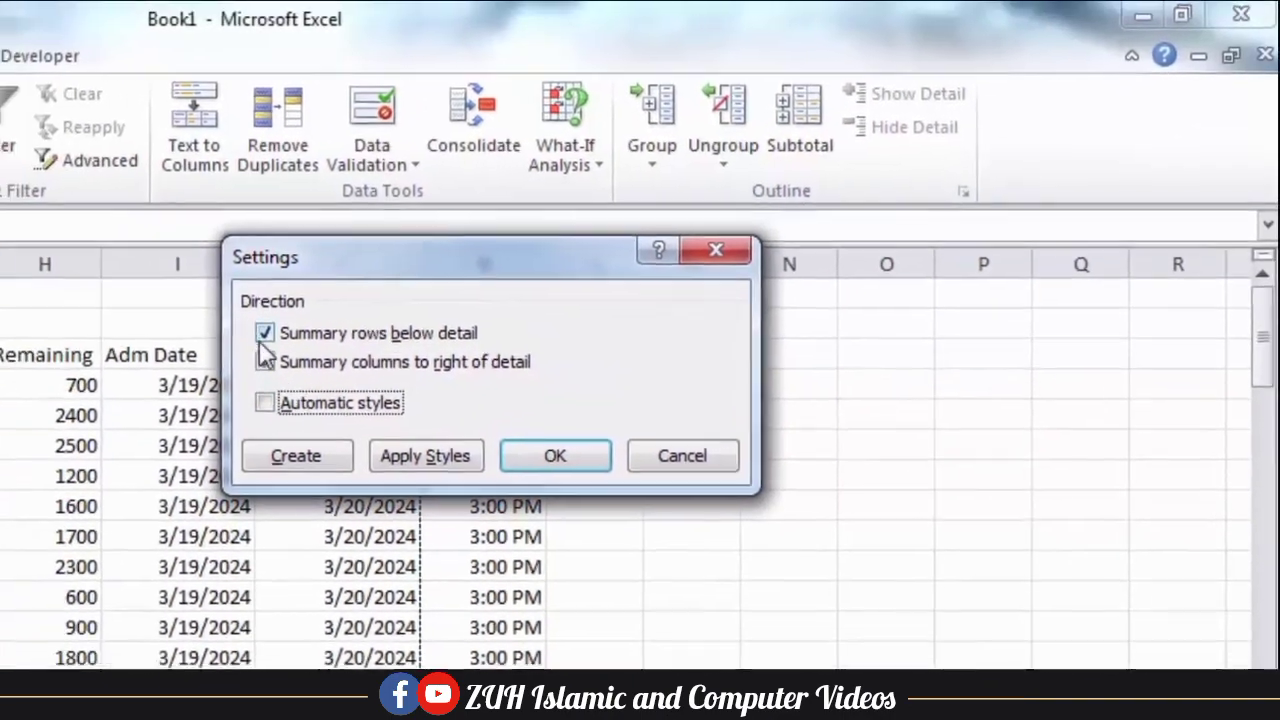
click(265, 360)
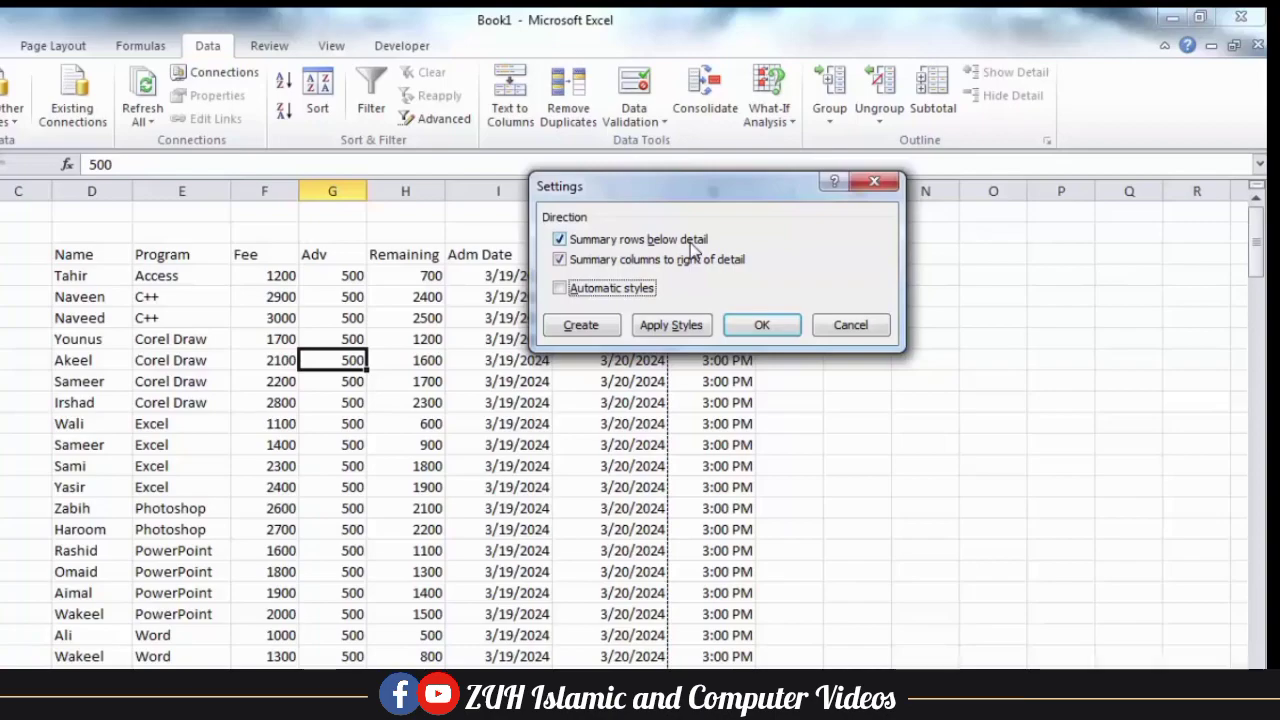
click(832, 325)
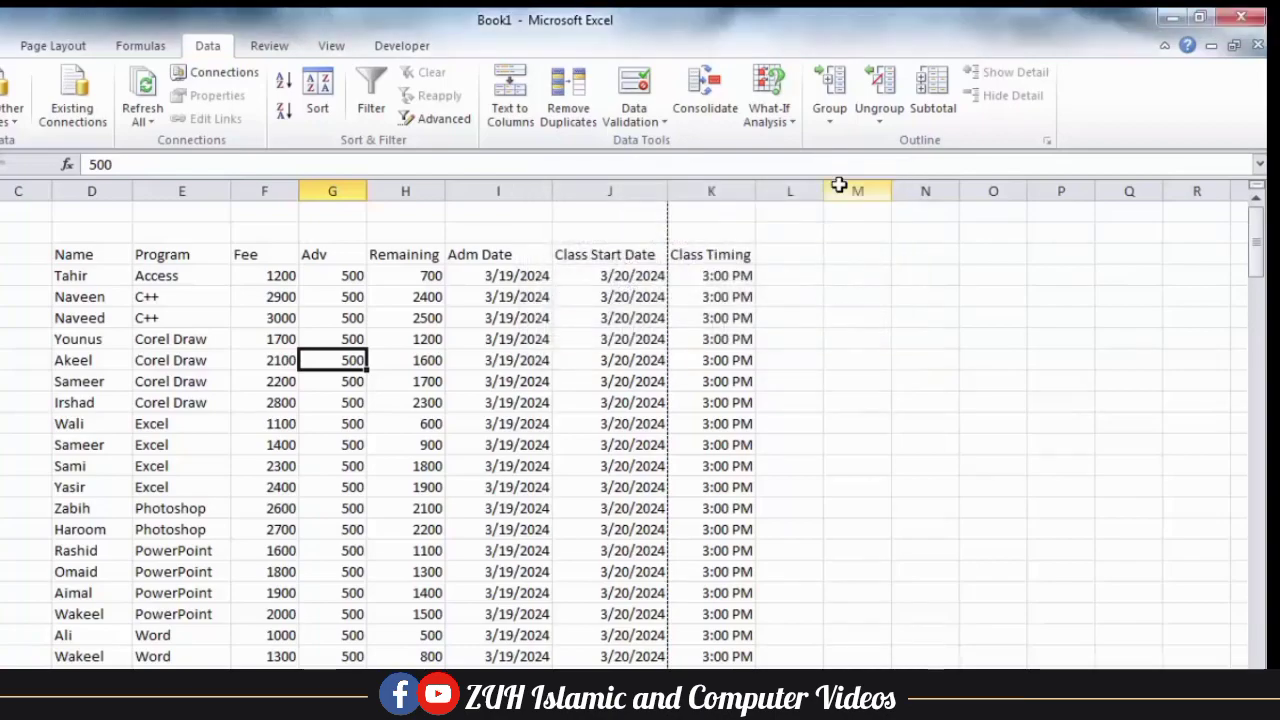
Reapply the Sum subtotals for Fee, Adv and Remaining by Program, and check the outline down to the grand total.
click(934, 112)
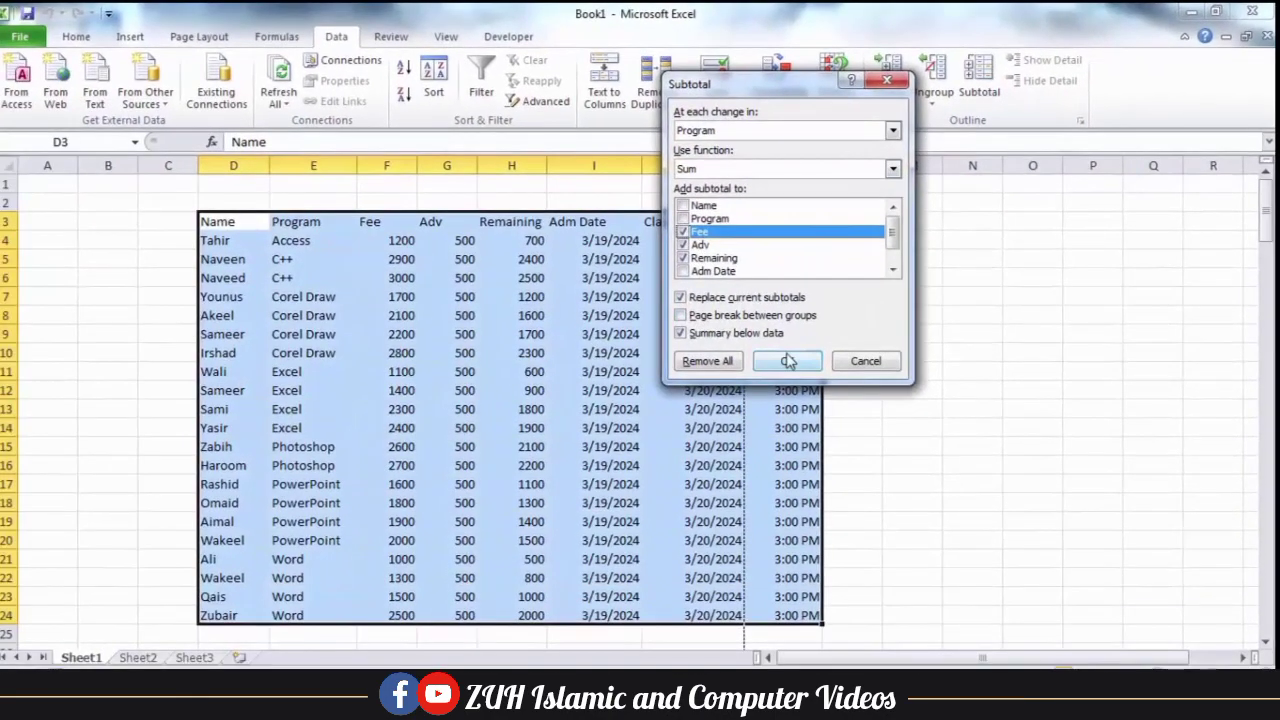
click(715, 417)
click(395, 313)
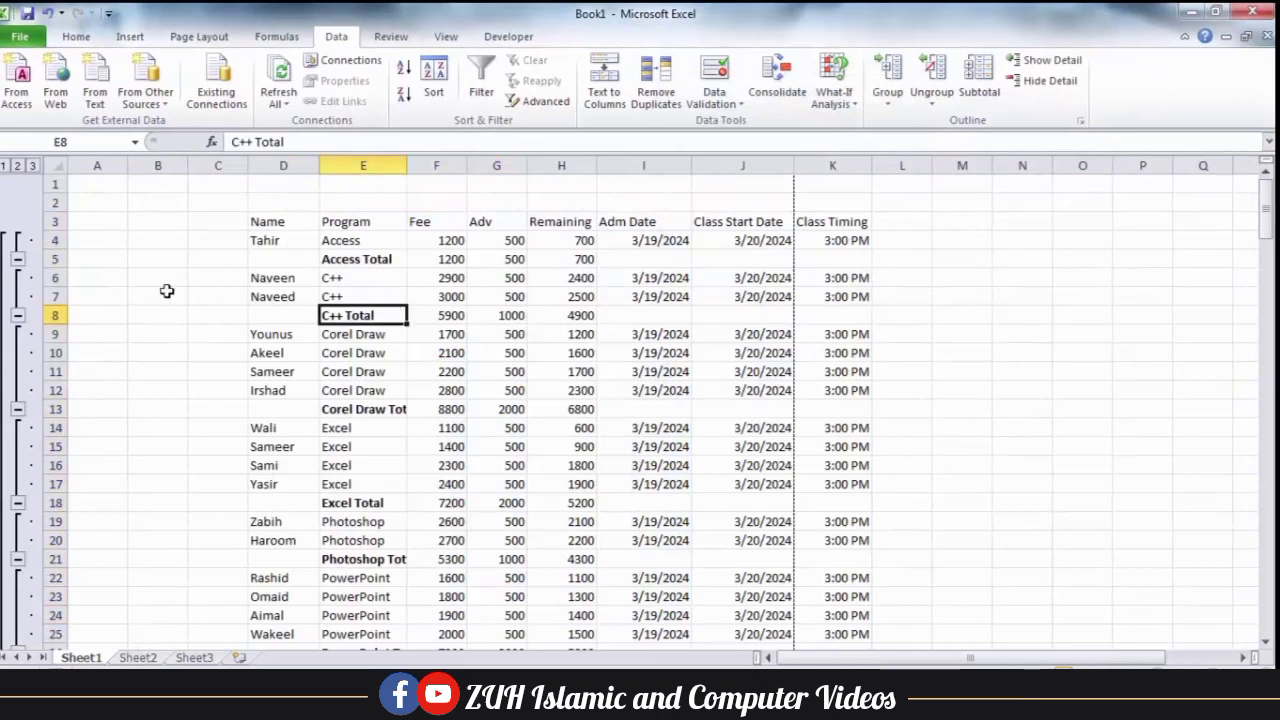
scroll(167, 291, down, 3)
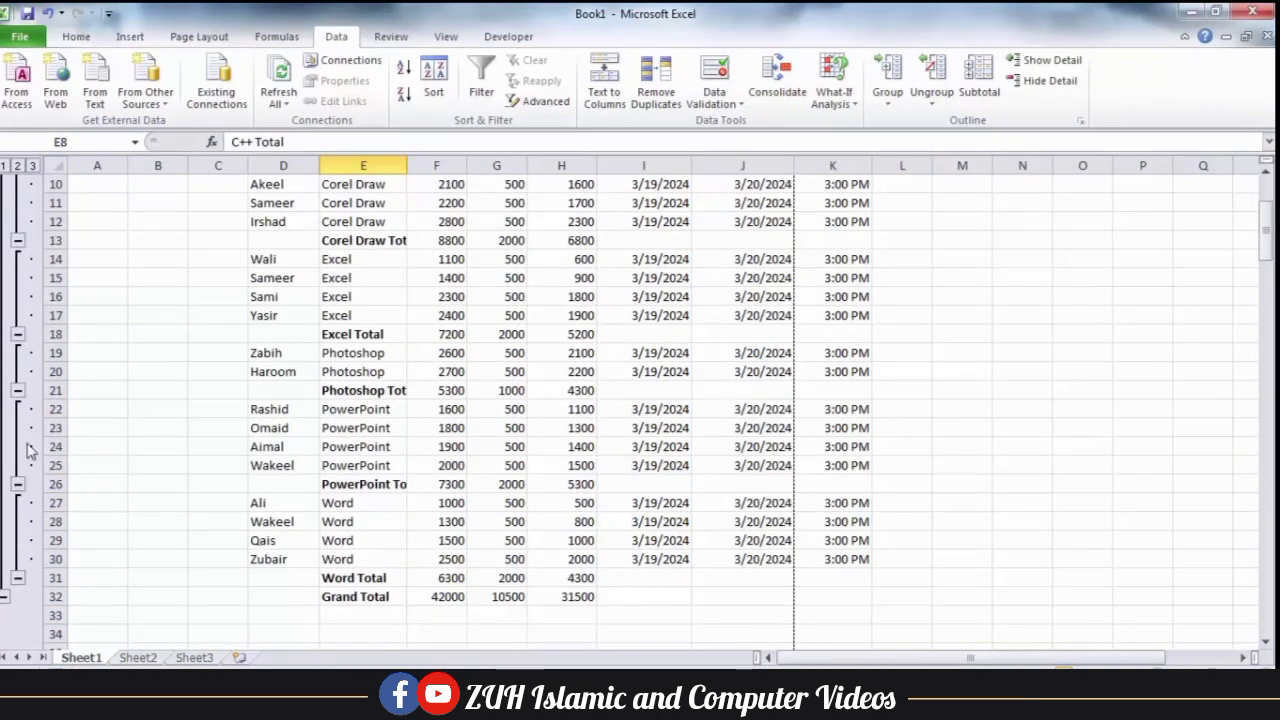
scroll(29, 450, up, 3)
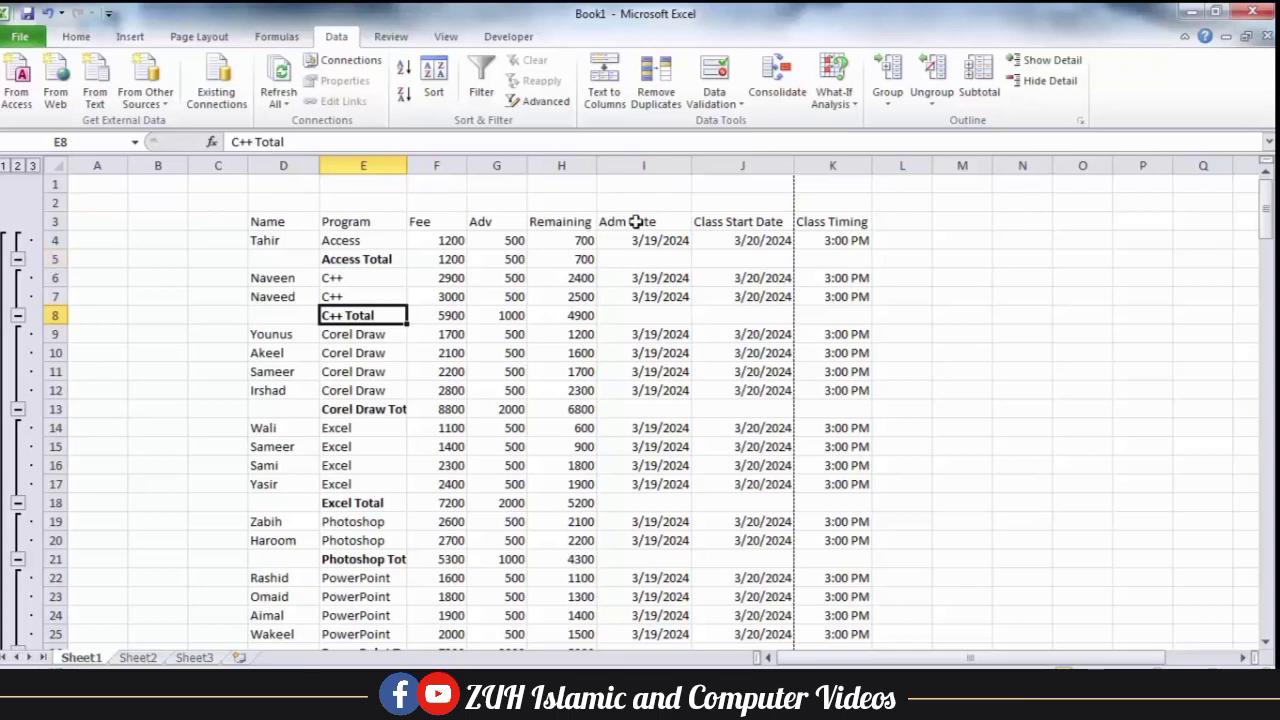
Turn off summary rows below detail in the outline settings.
click(1080, 120)
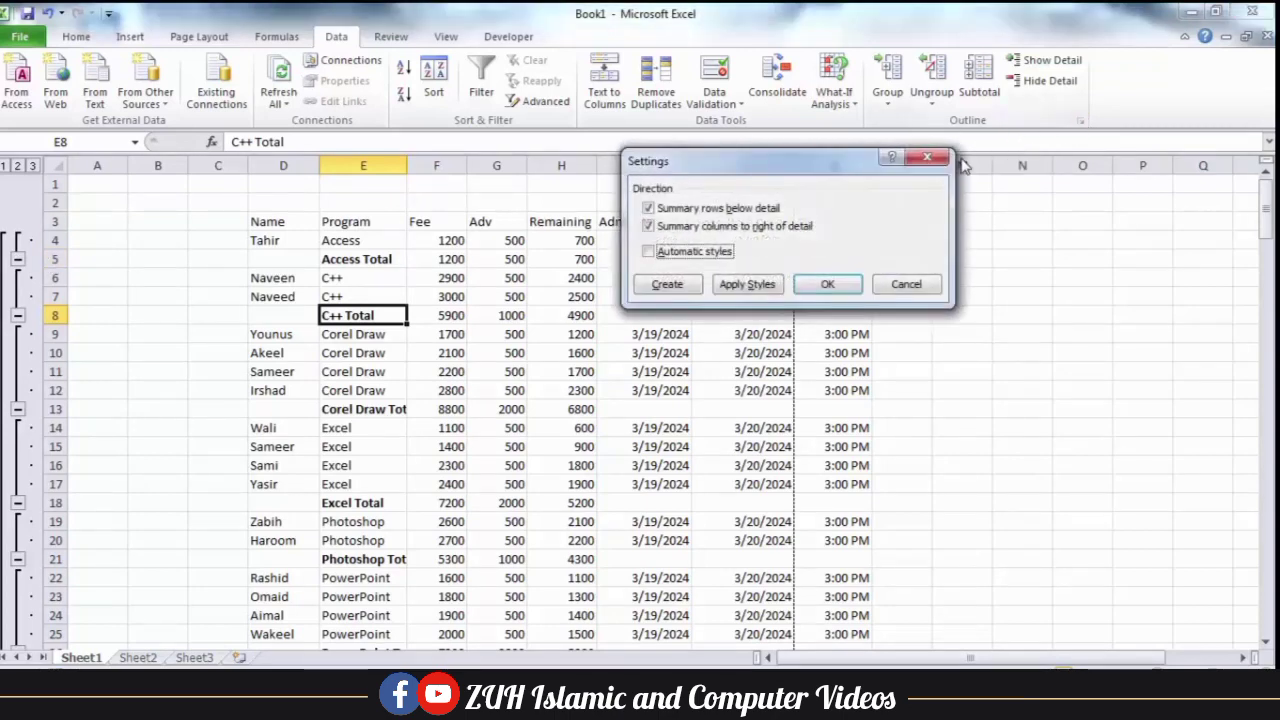
click(697, 212)
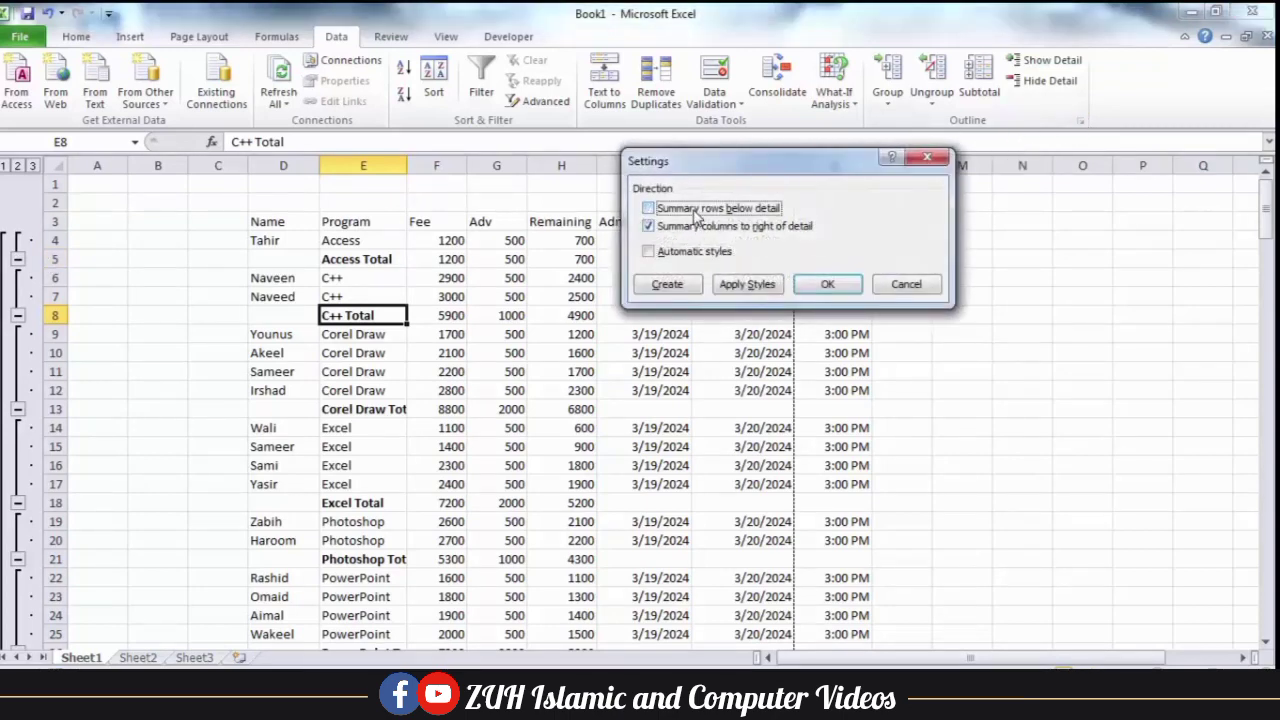
click(827, 284)
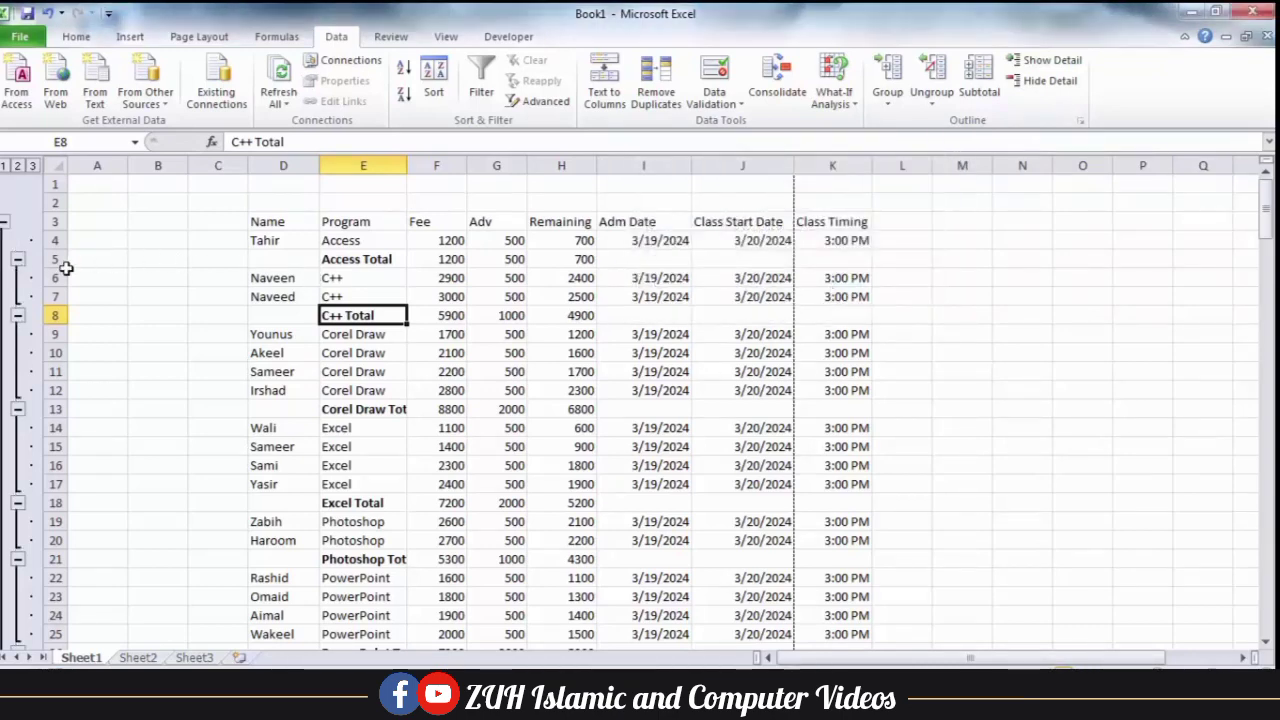
Collapse and re-expand the whole outline and the group marked at the Access Total row to test the outline direction.
click(5, 221)
click(6, 221)
click(18, 222)
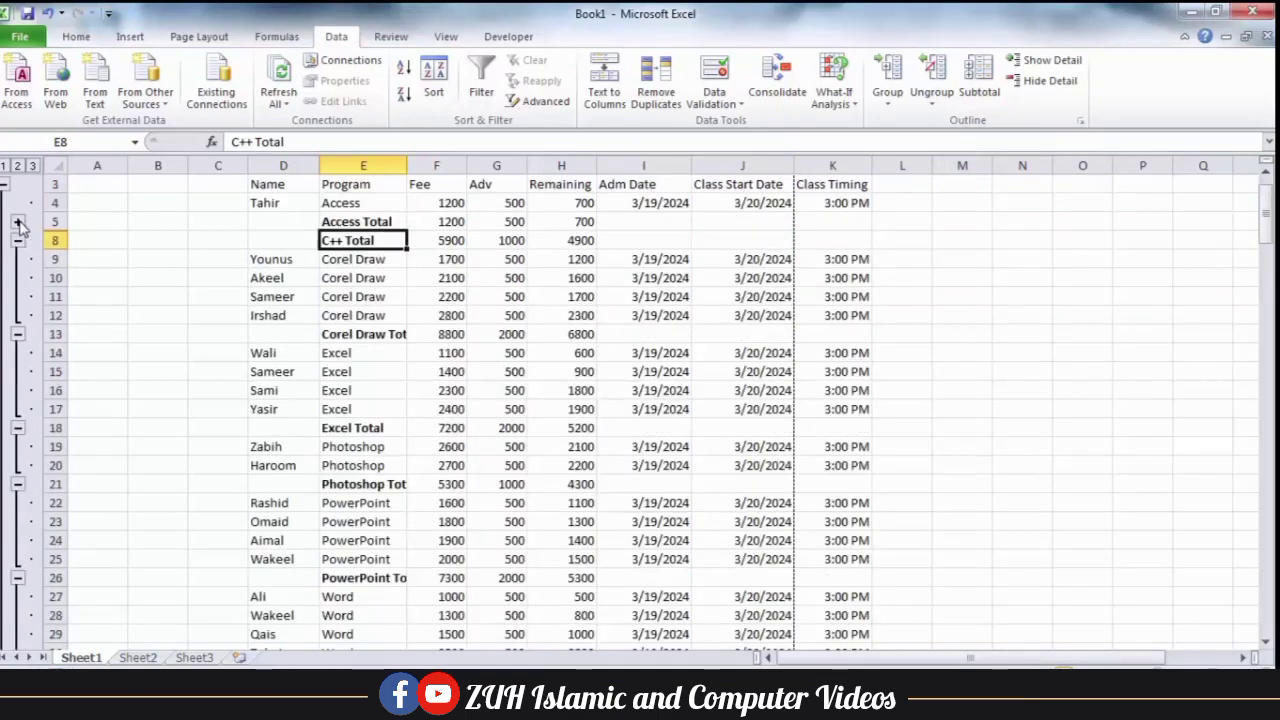
click(18, 222)
click(271, 277)
scroll(271, 277, up, 1)
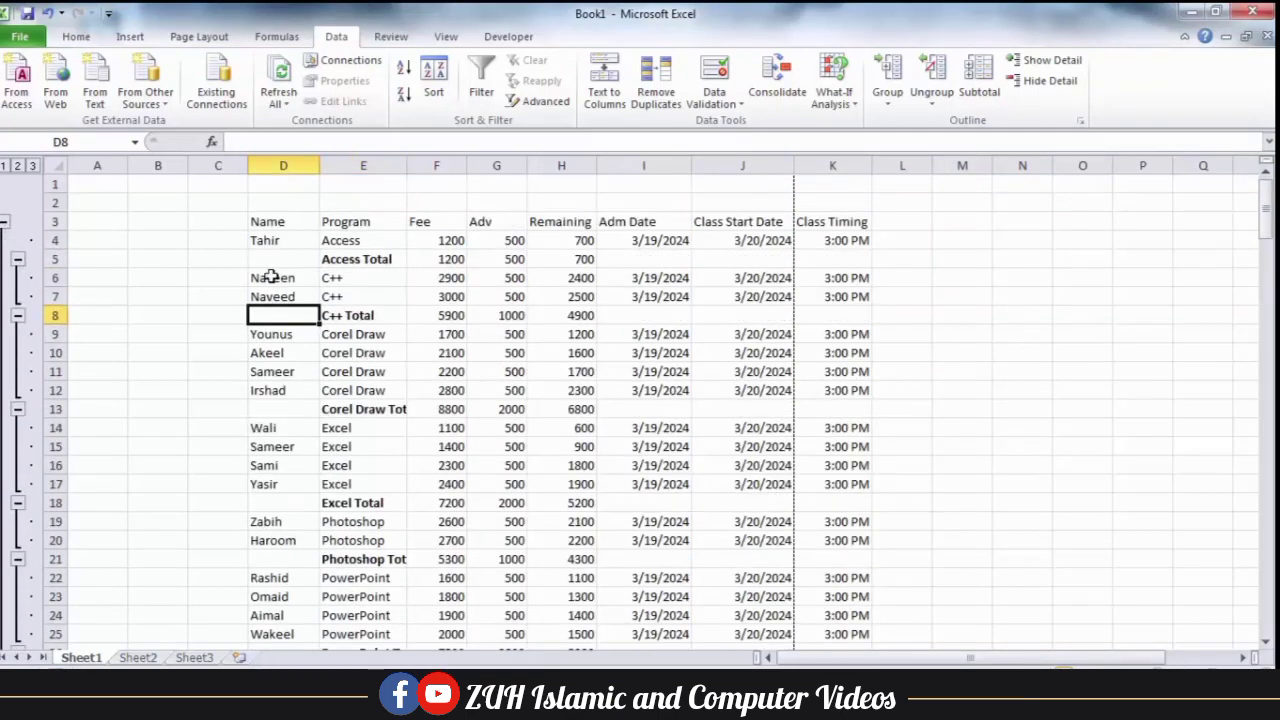
Turn summary rows below detail back on in the outline settings.
click(1080, 121)
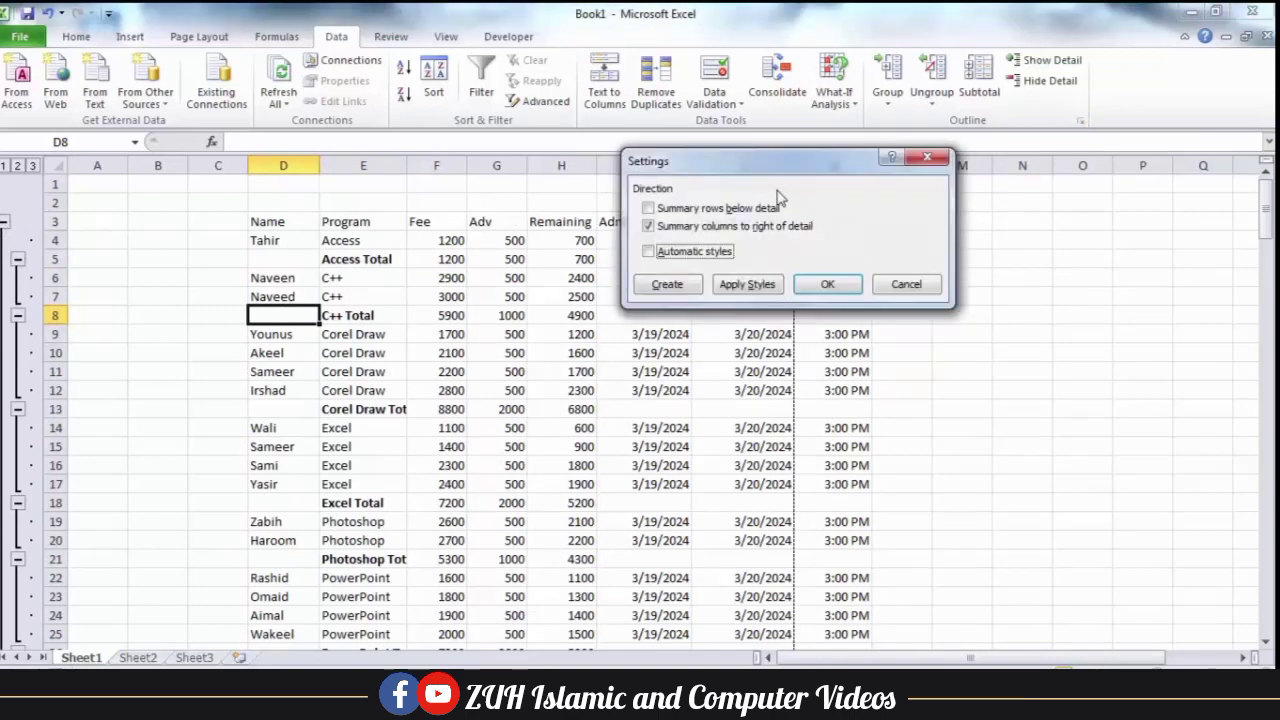
click(697, 207)
click(823, 283)
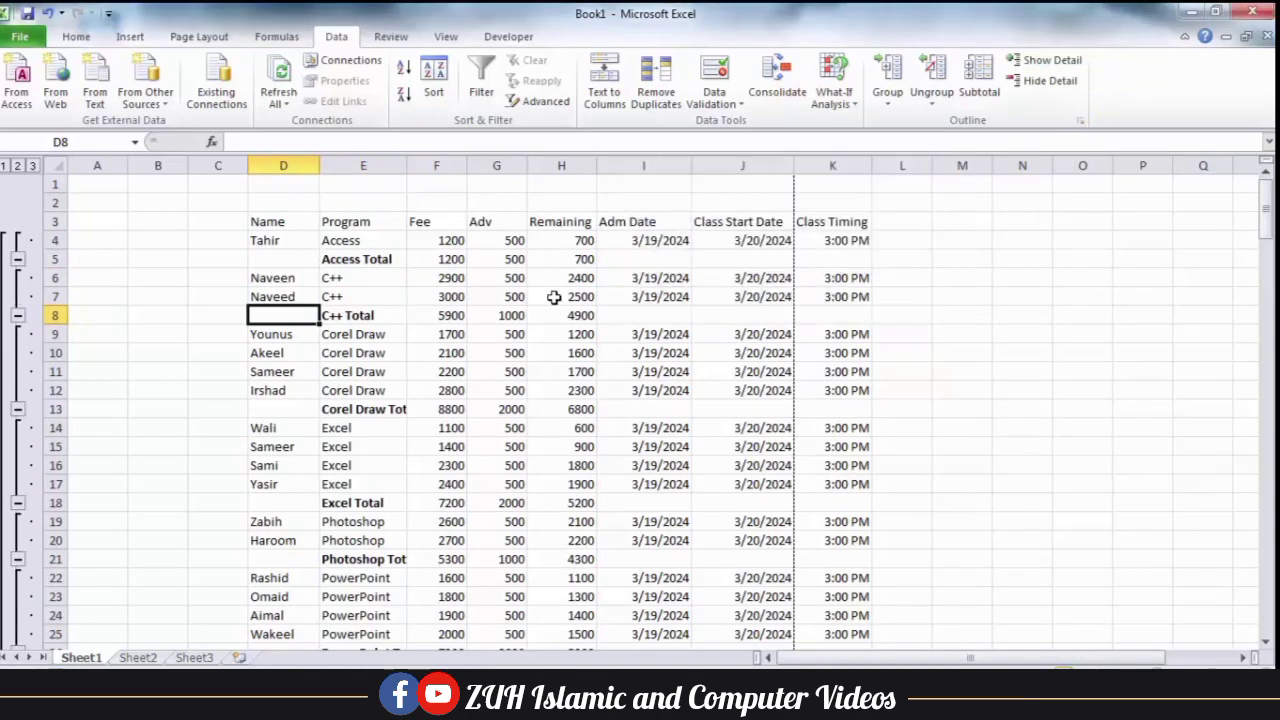
click(551, 296)
Group the Fee, Adv and Remaining columns.
drag(445, 224, 532, 224)
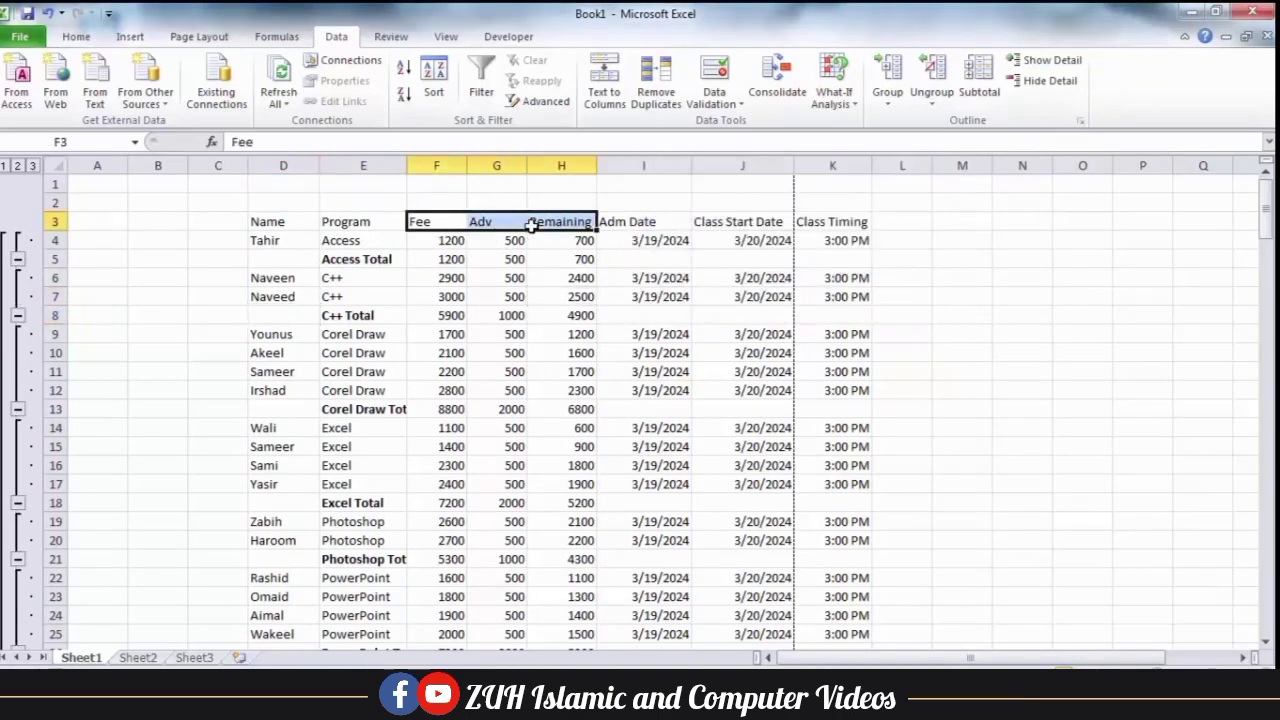
click(887, 75)
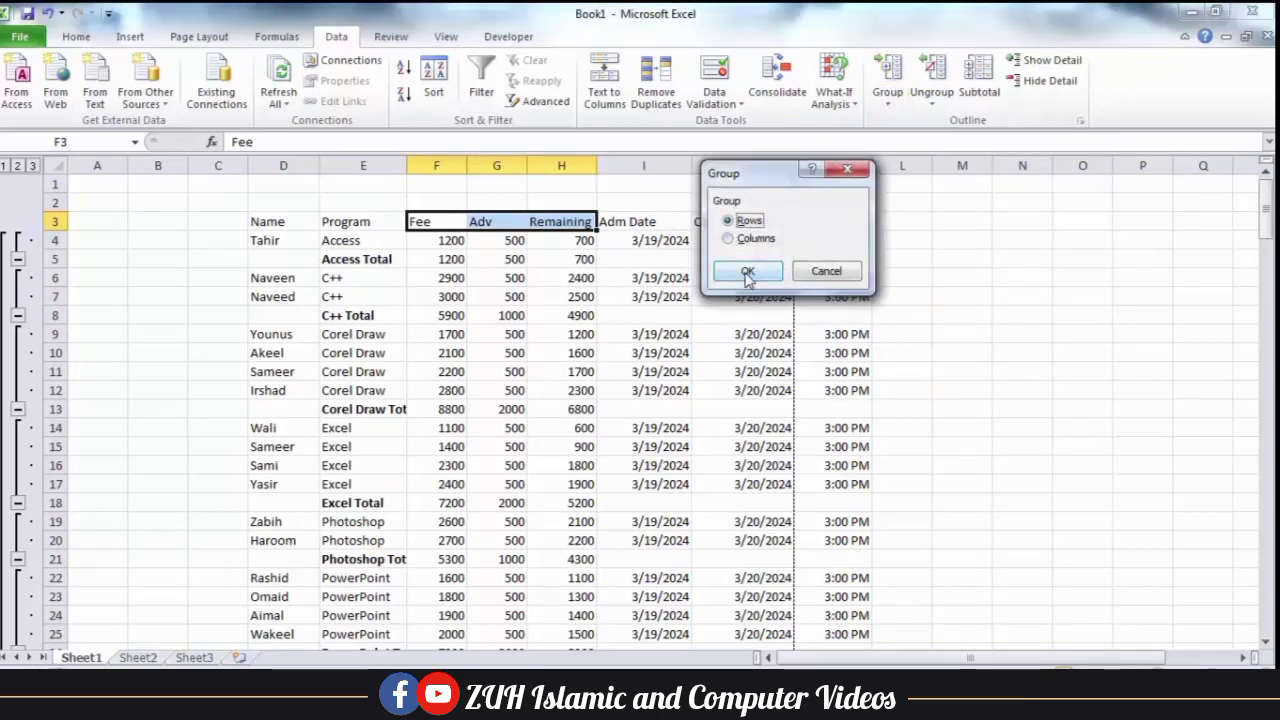
click(752, 238)
click(748, 270)
click(565, 314)
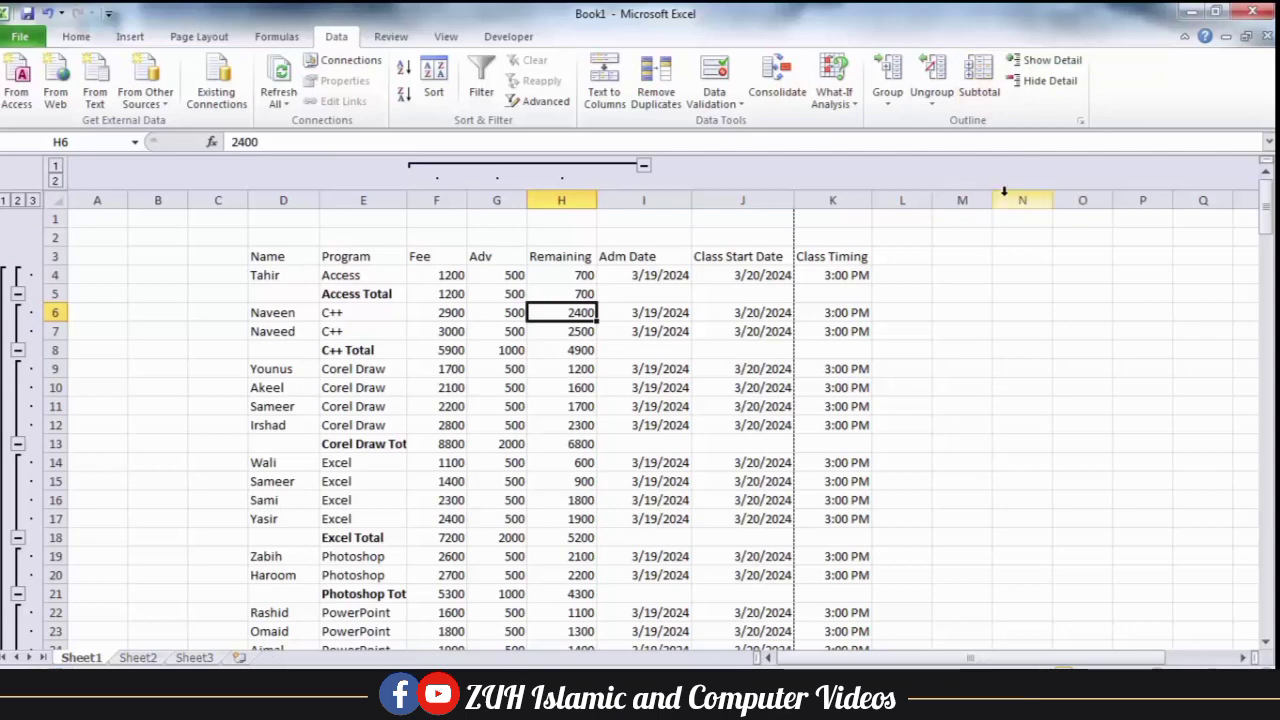
Turn off summary columns to right of detail in the outline settings, and recheck the settings without further changes.
click(1080, 121)
click(722, 230)
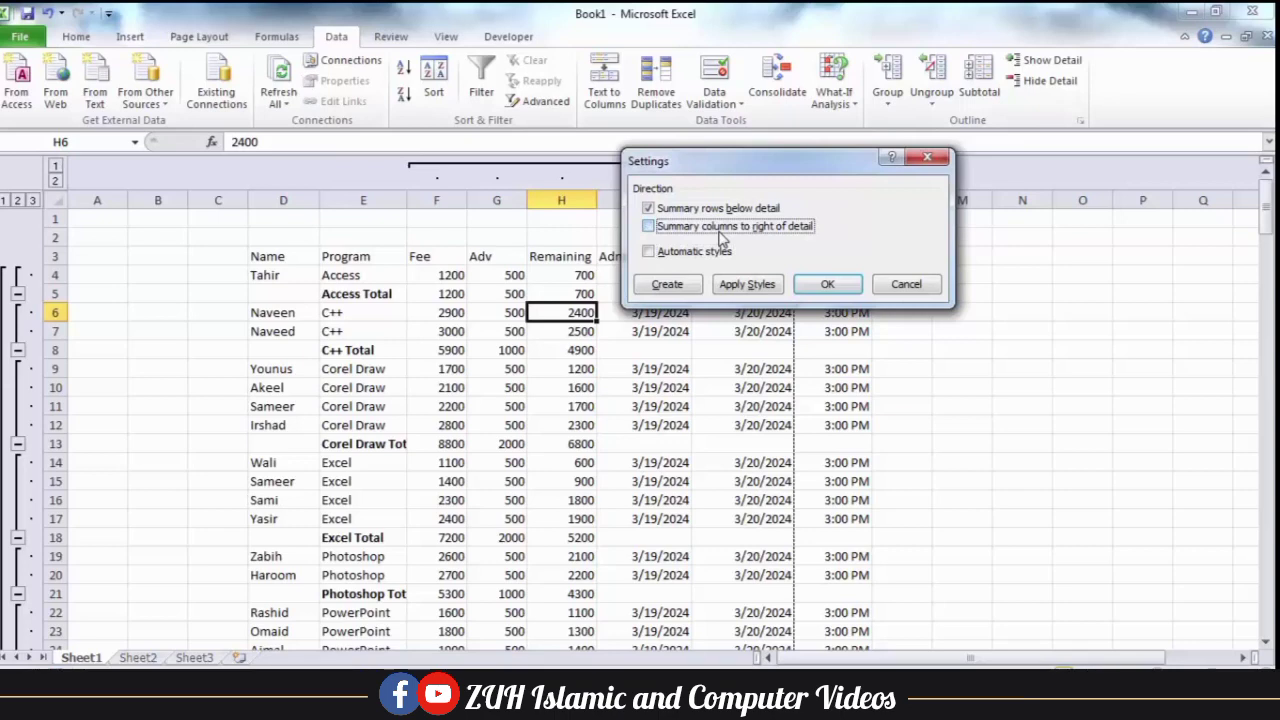
click(827, 284)
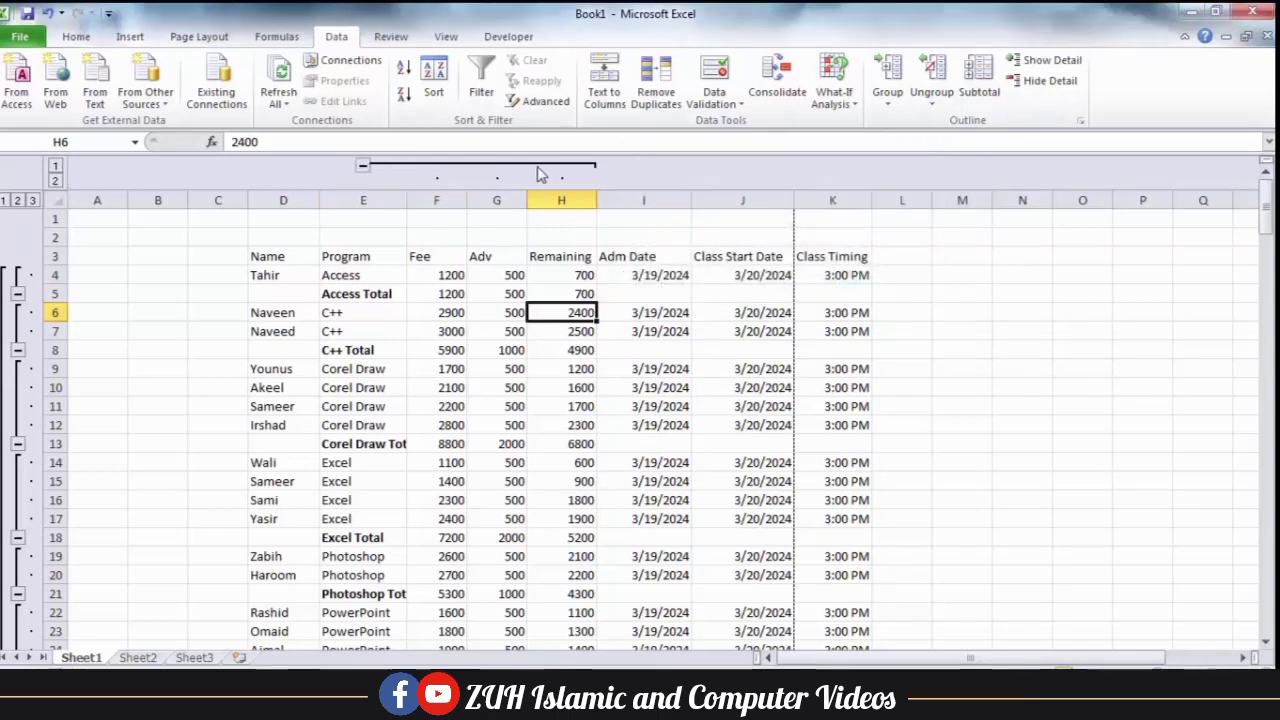
click(1082, 121)
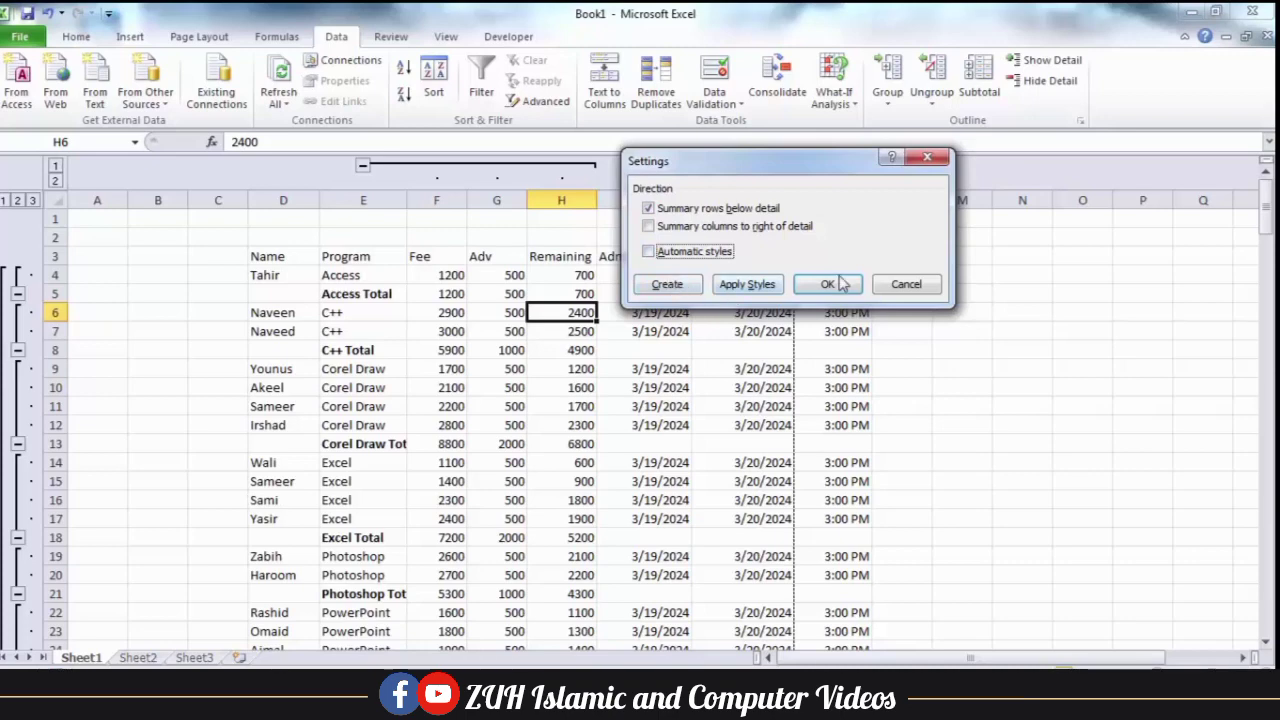
click(895, 286)
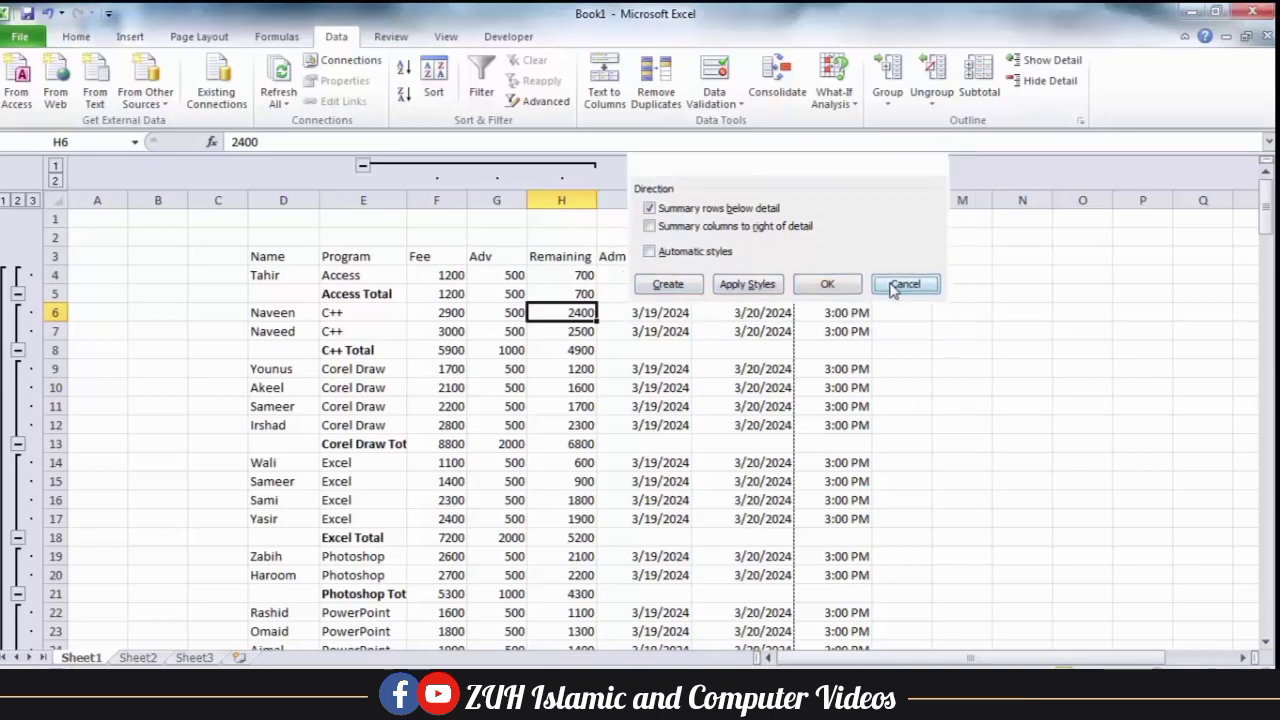
Ungroup the Fee, Adv and Remaining columns.
drag(449, 256, 584, 256)
click(931, 72)
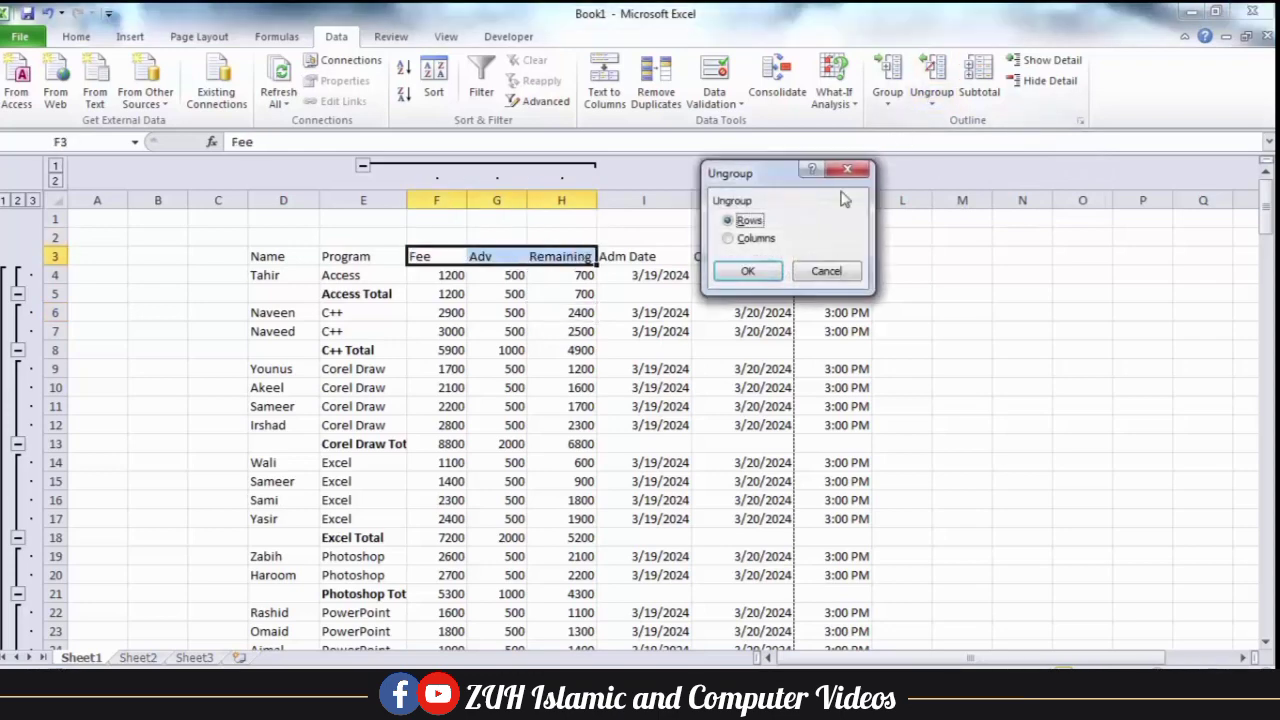
click(741, 238)
click(750, 270)
click(585, 334)
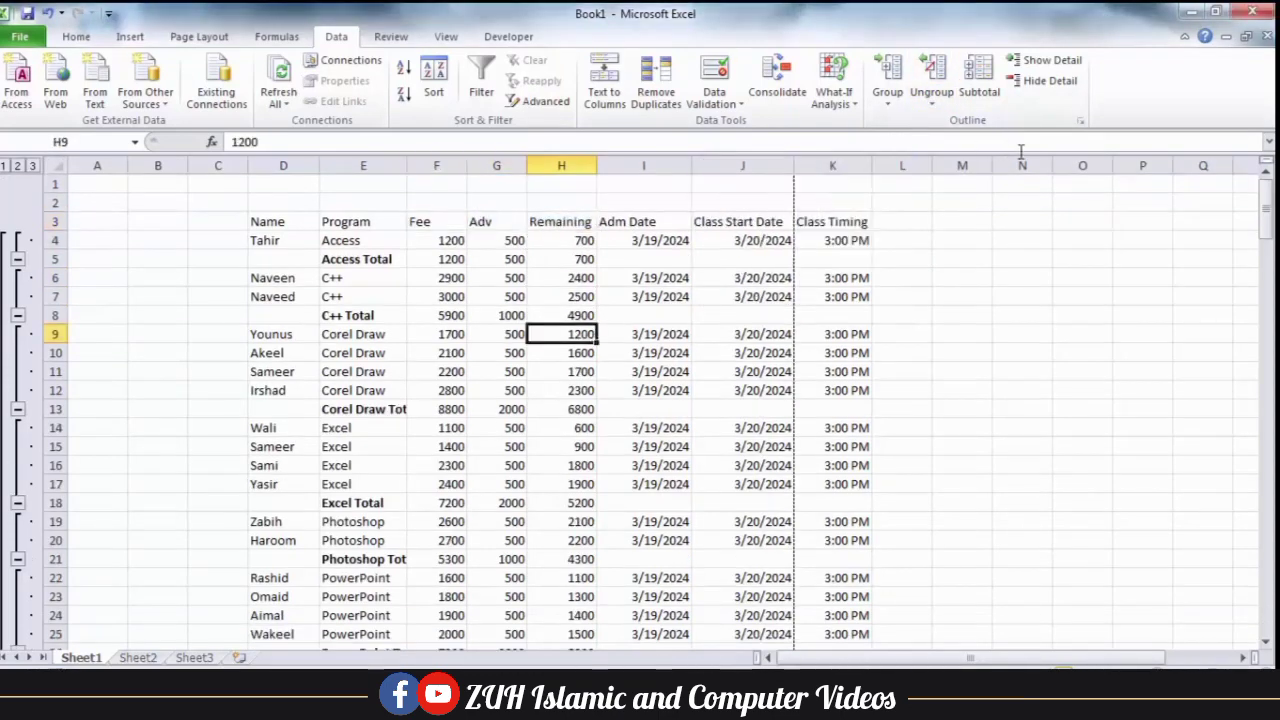
Clear the subtotal table's outline and rebuild it with Auto Outline.
click(925, 108)
click(951, 145)
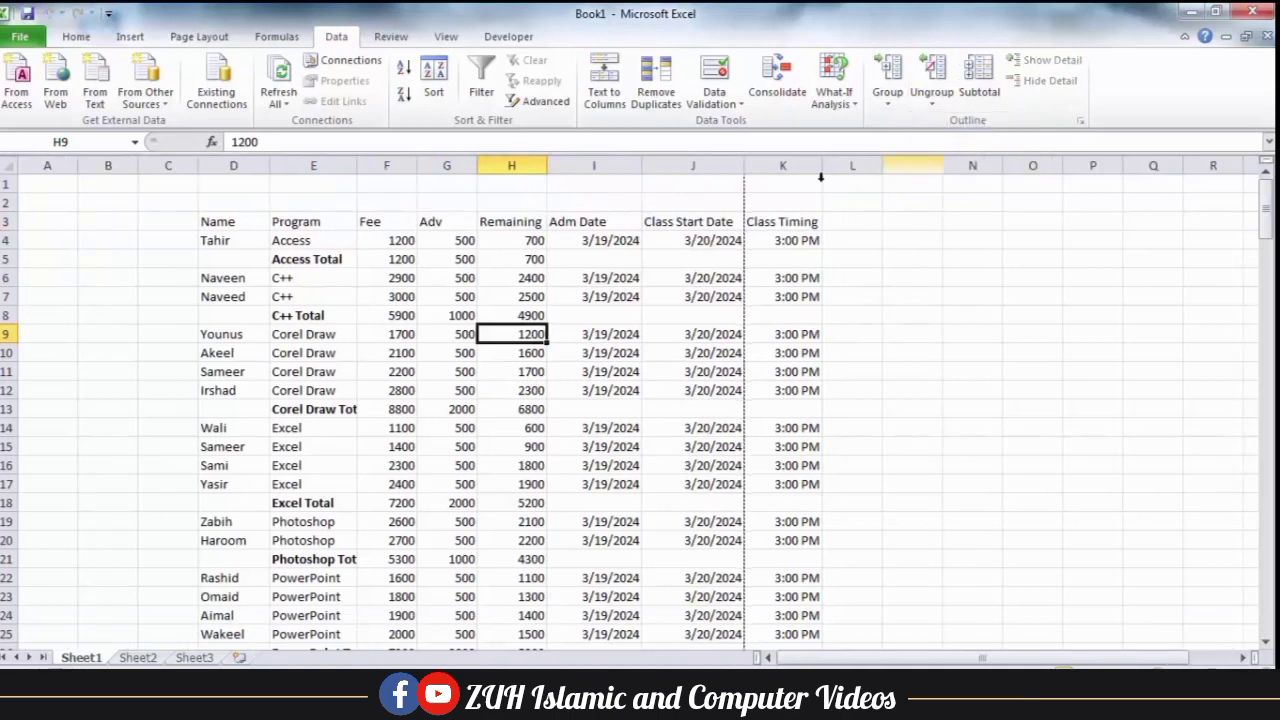
click(470, 283)
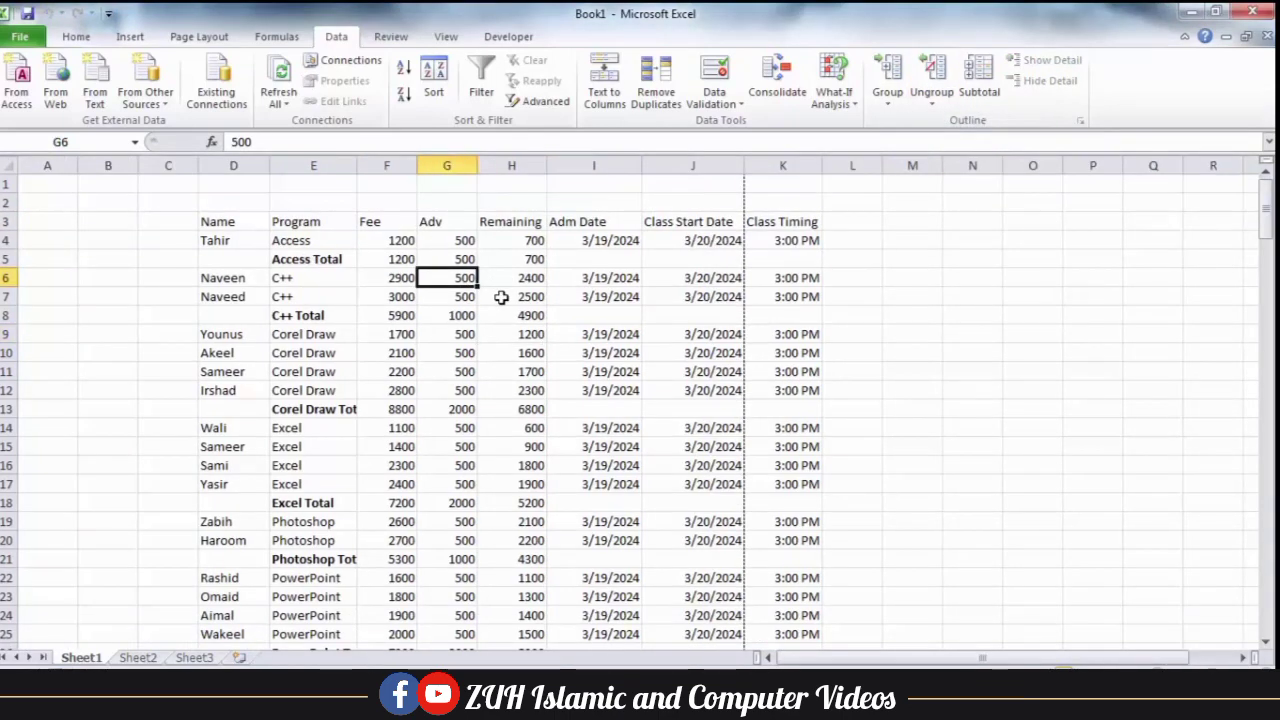
click(893, 104)
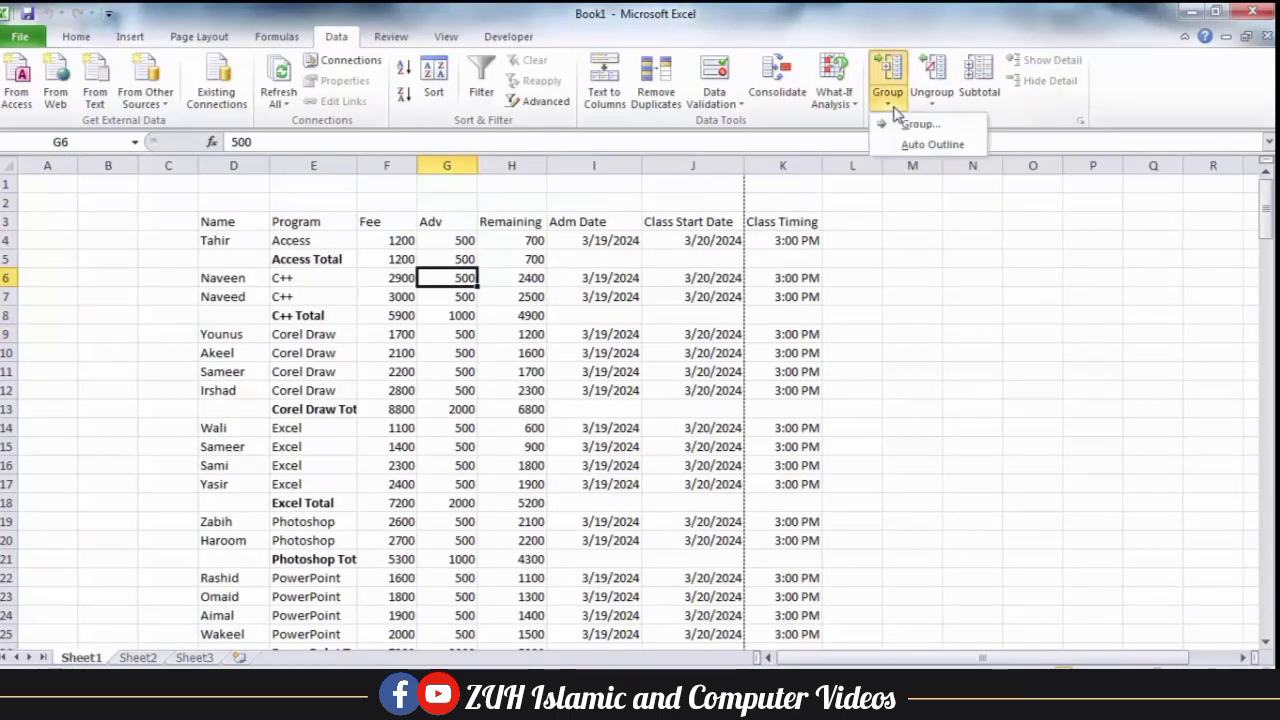
click(905, 147)
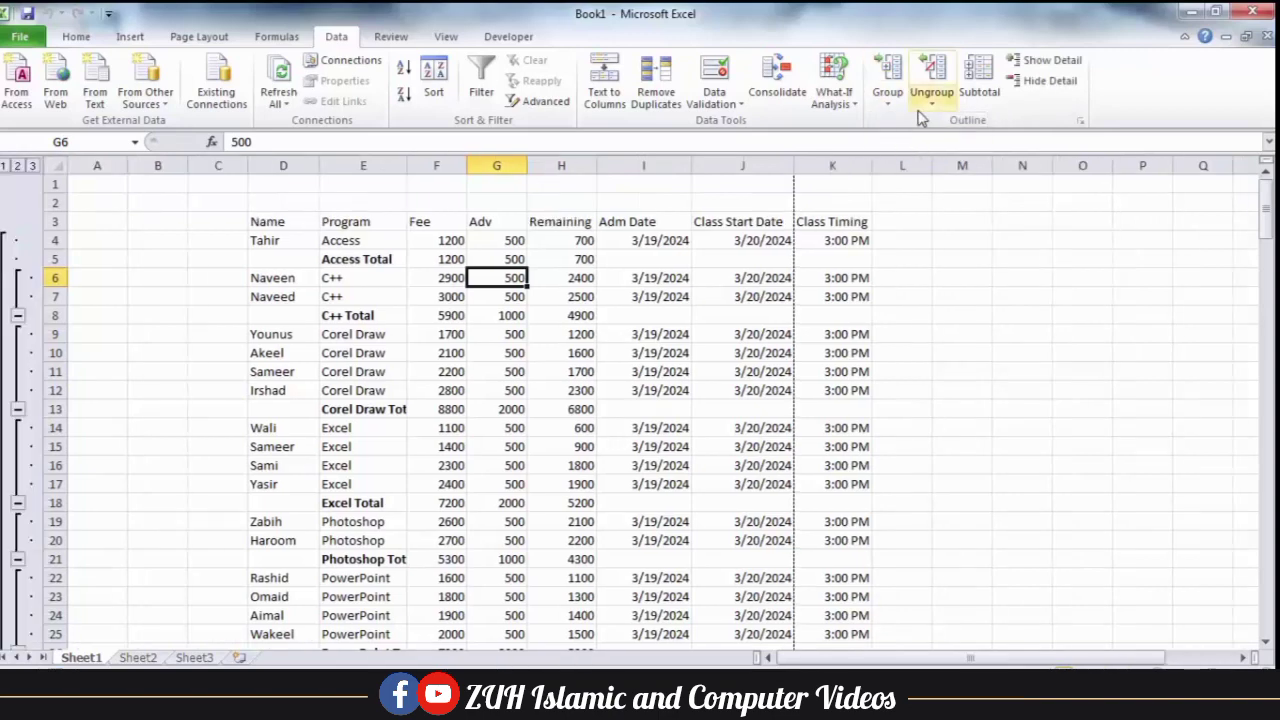
Clear the outline again and recreate it from the outline settings, leaving the direction options as they are.
click(929, 100)
click(945, 145)
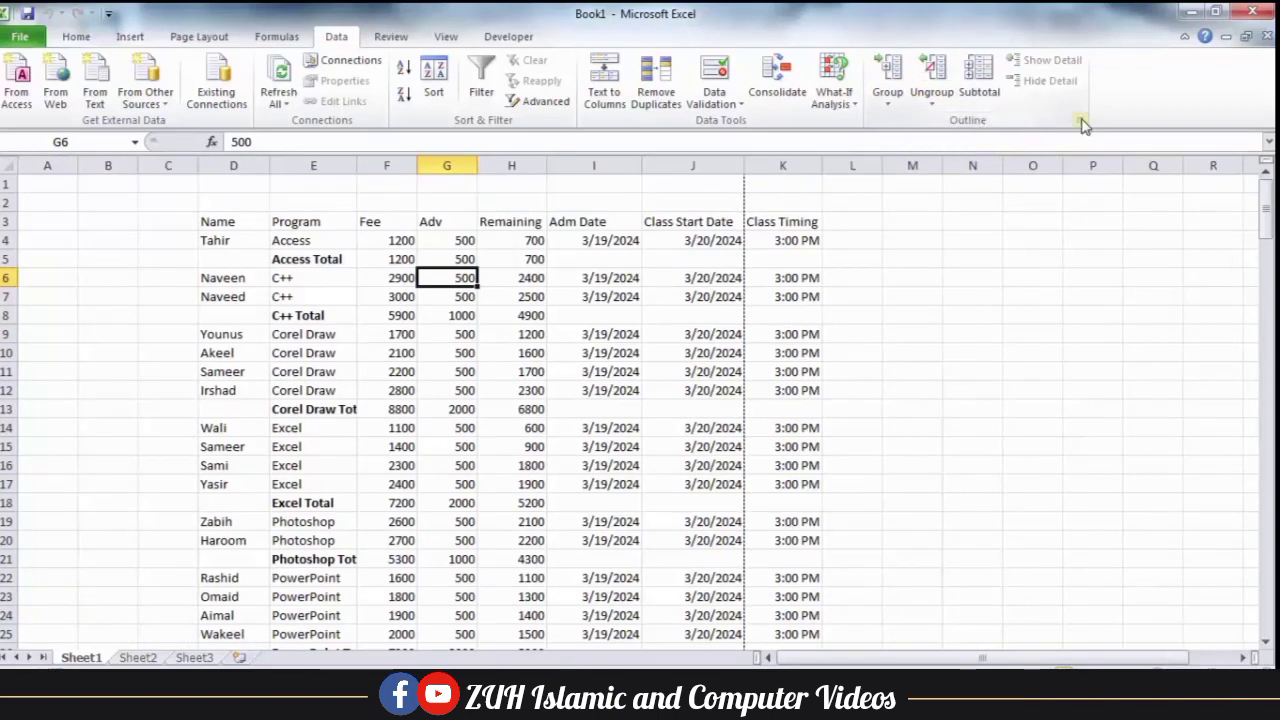
click(1081, 121)
click(667, 284)
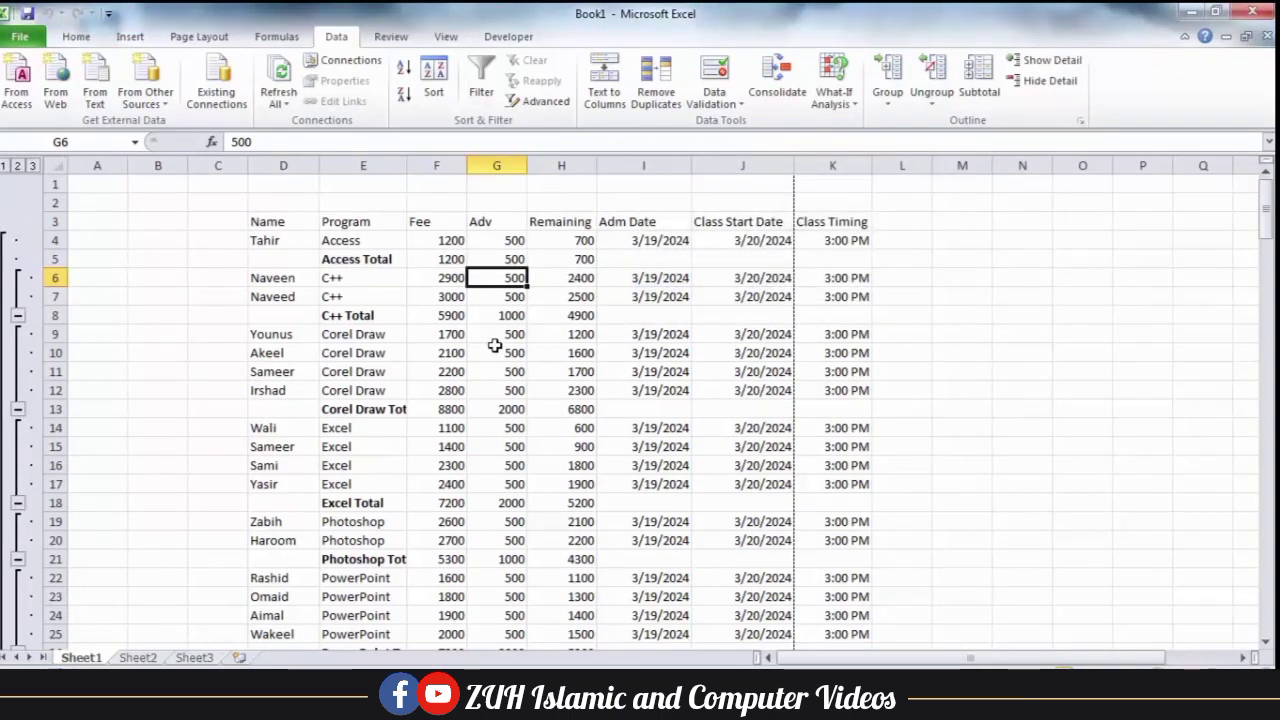
click(1081, 121)
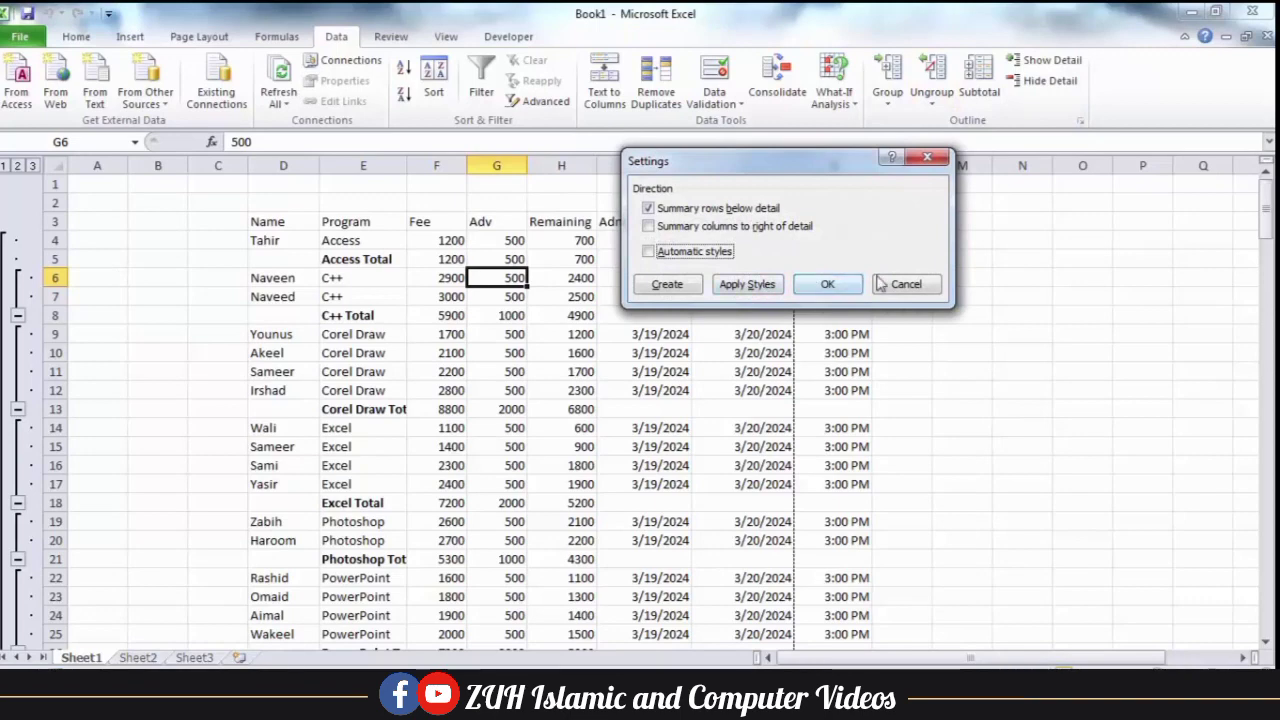
click(906, 284)
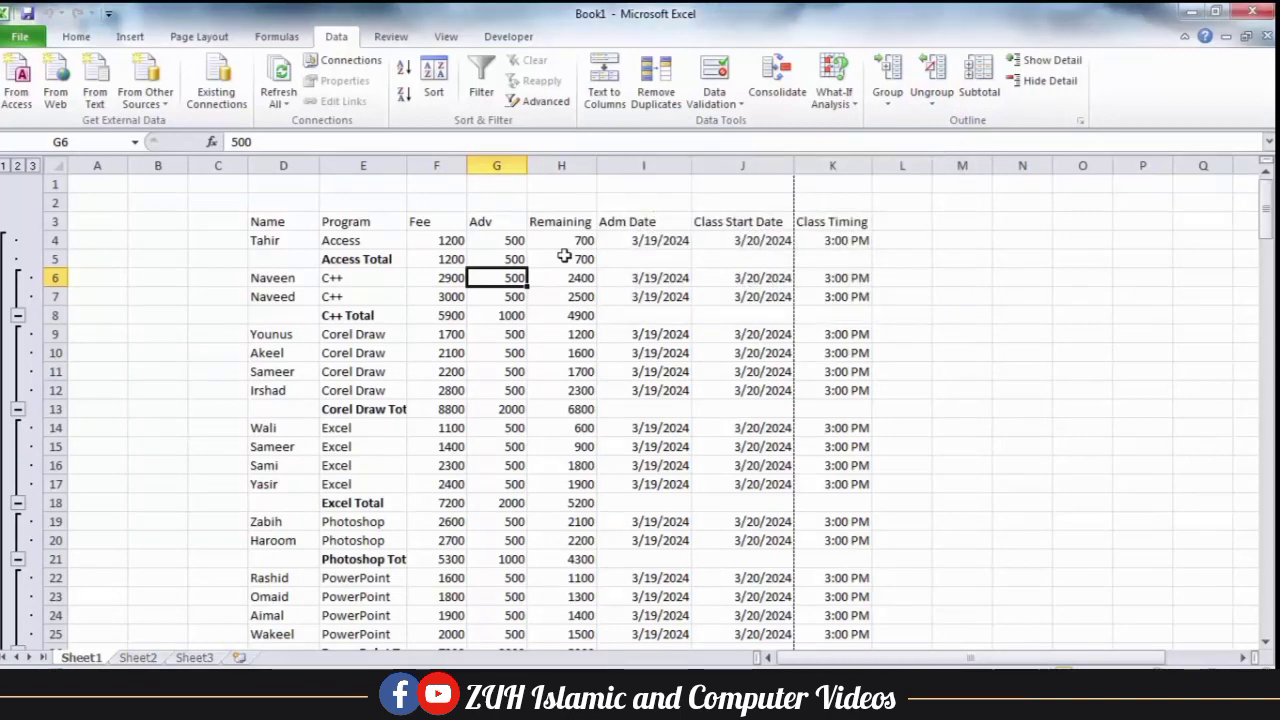
Try to apply outline styles to the Access Total fee in cell F5.
click(437, 259)
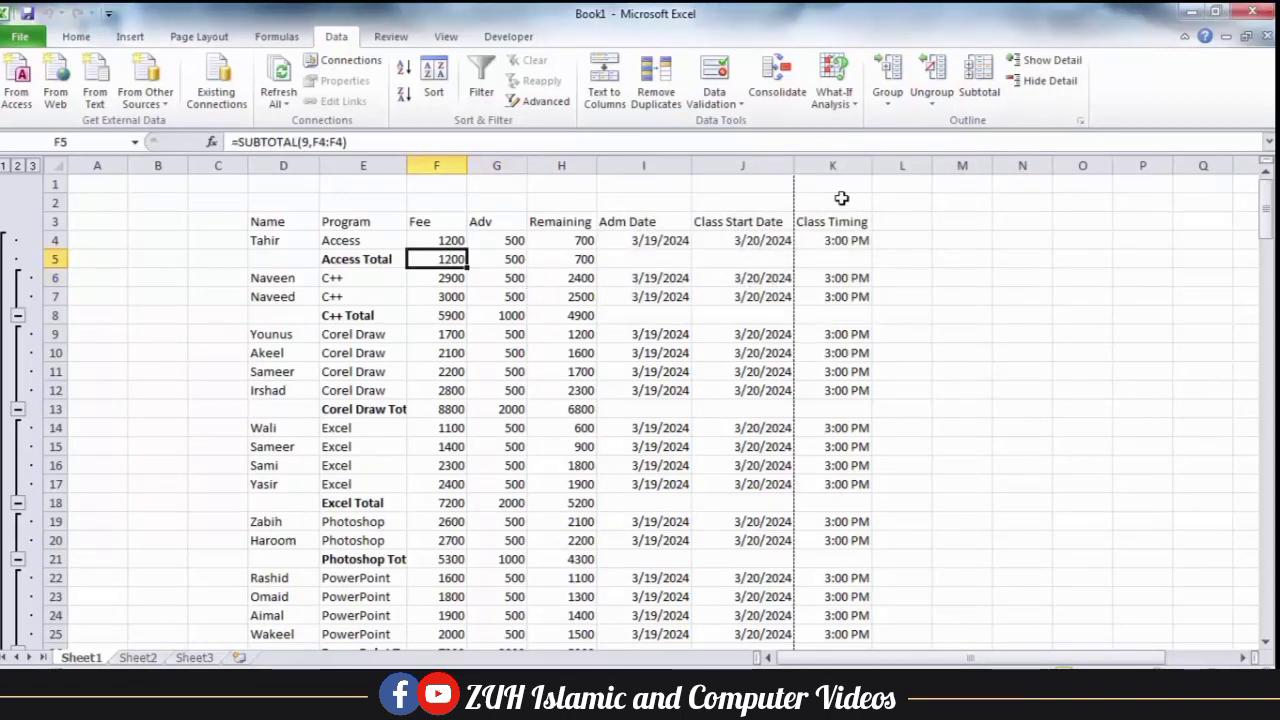
click(1080, 120)
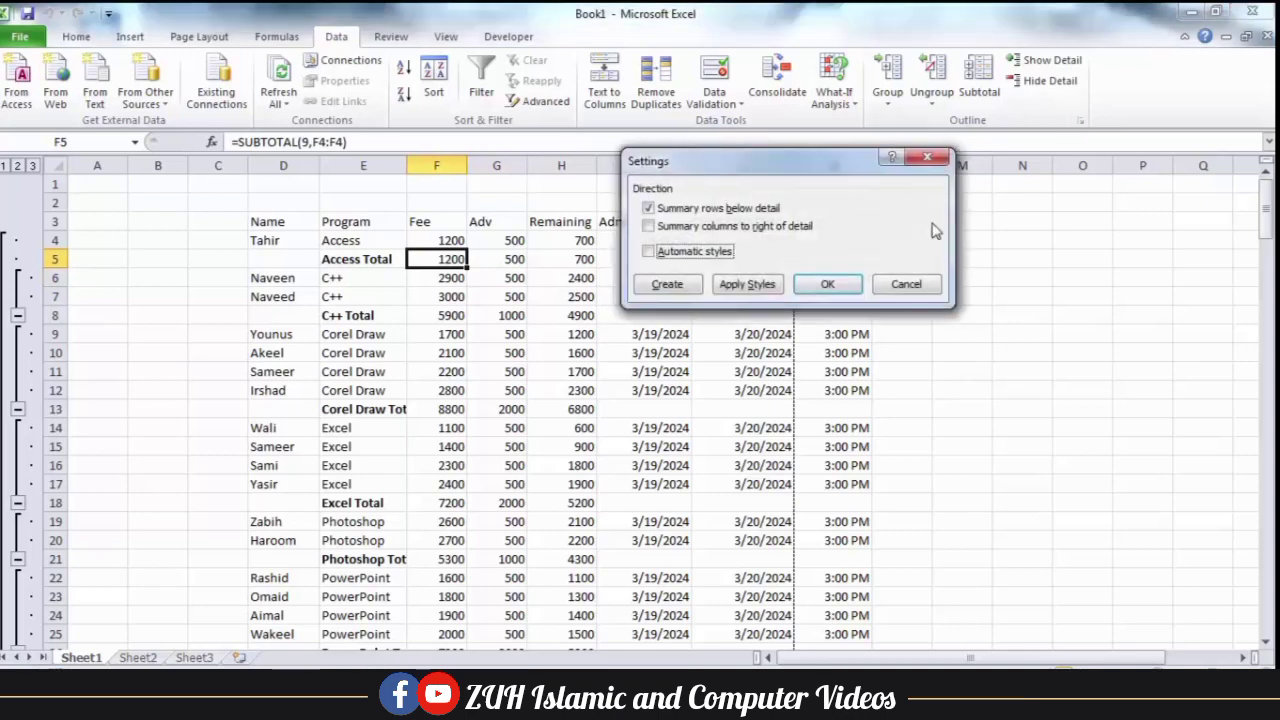
click(760, 285)
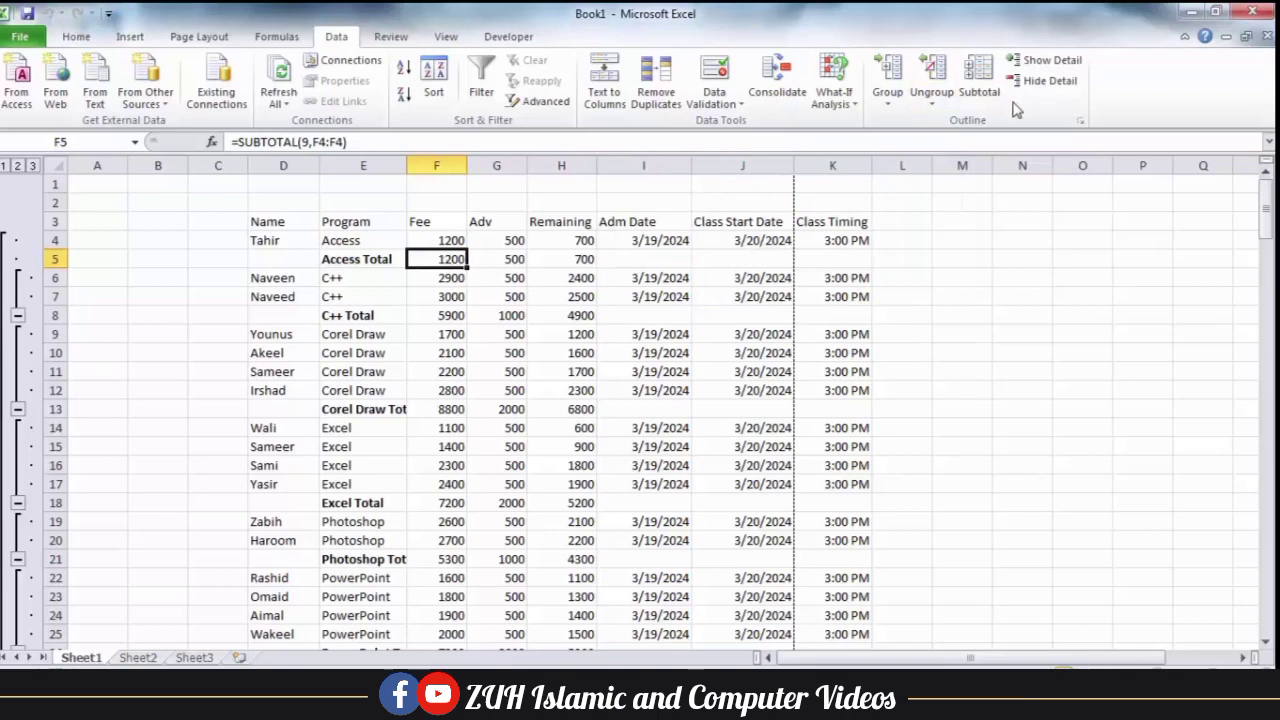
Remove all subtotals and reapply Sum subtotals for Fee, Adv and Remaining at each change in Program.
click(968, 95)
click(710, 360)
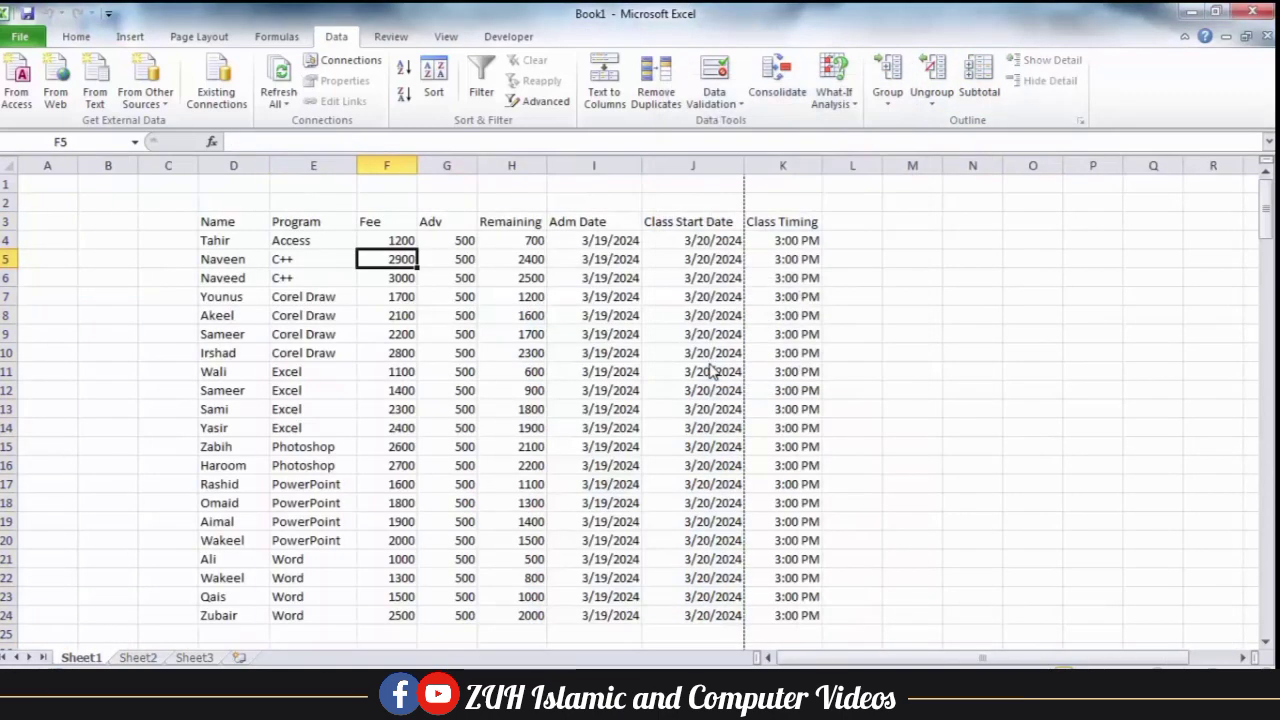
click(978, 92)
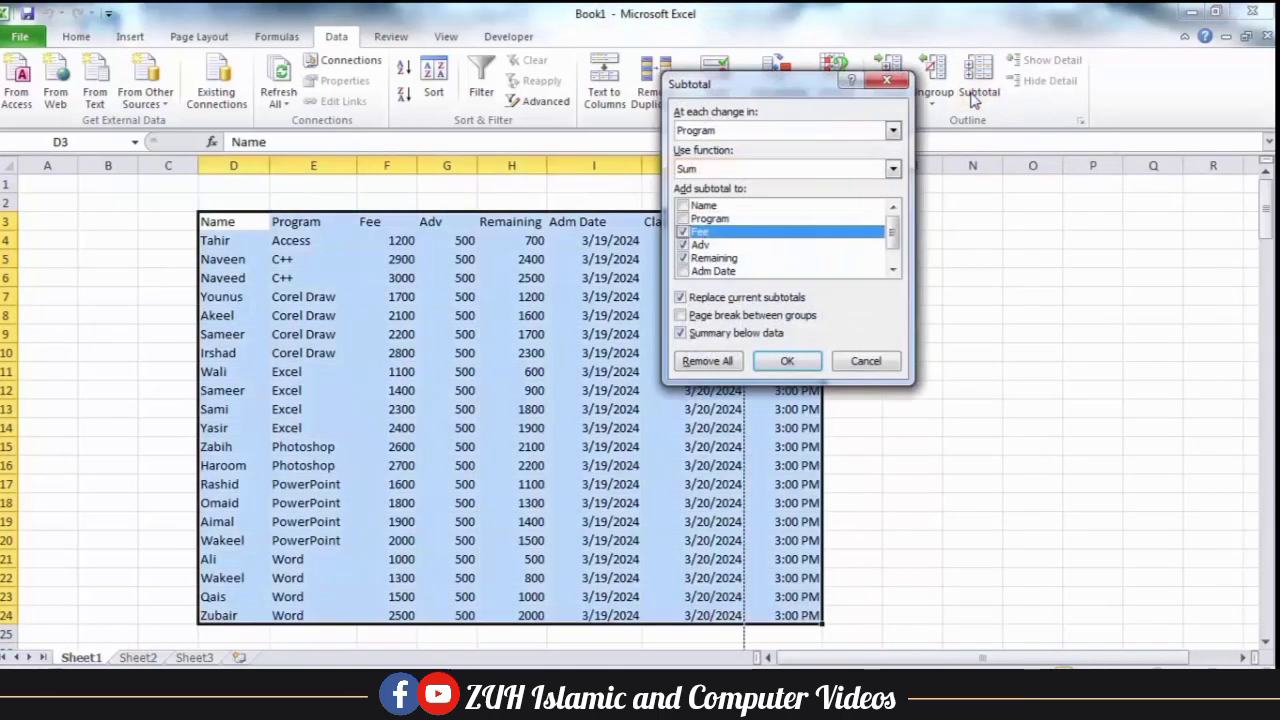
click(786, 361)
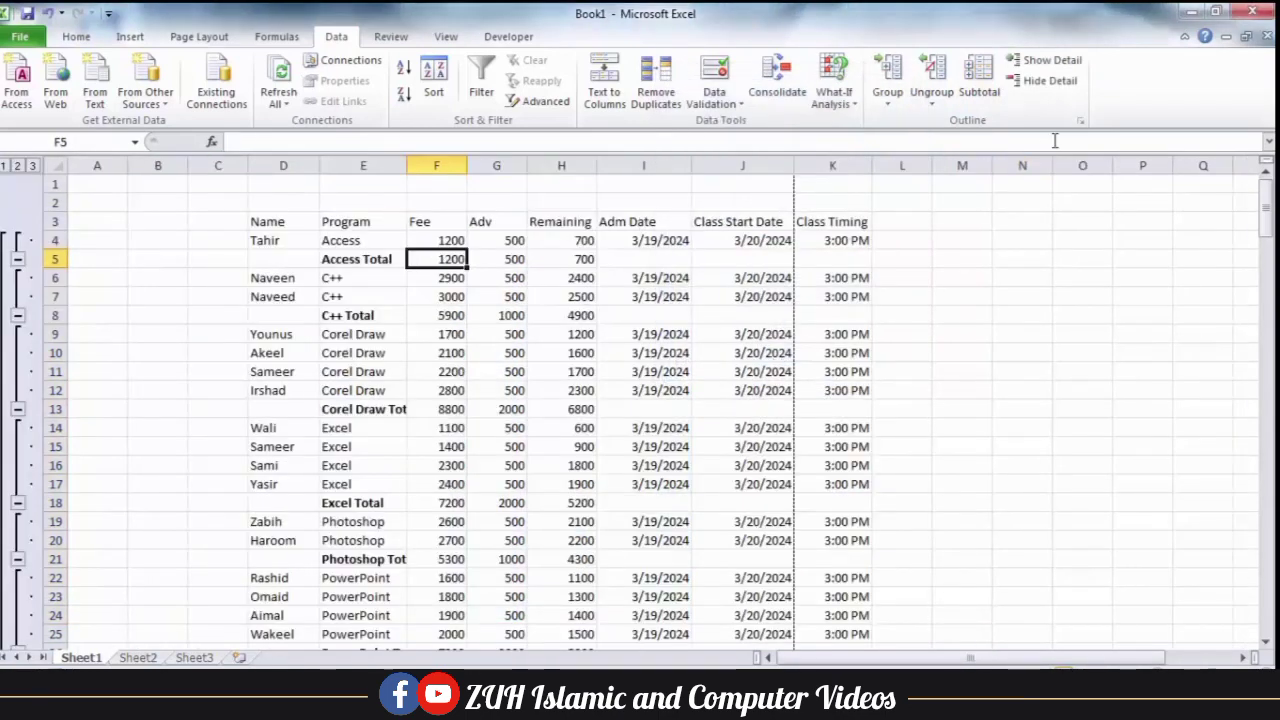
Apply outline styles separately to the Access Total fee in F5, the Access Total label and the C++ Total label.
click(1080, 122)
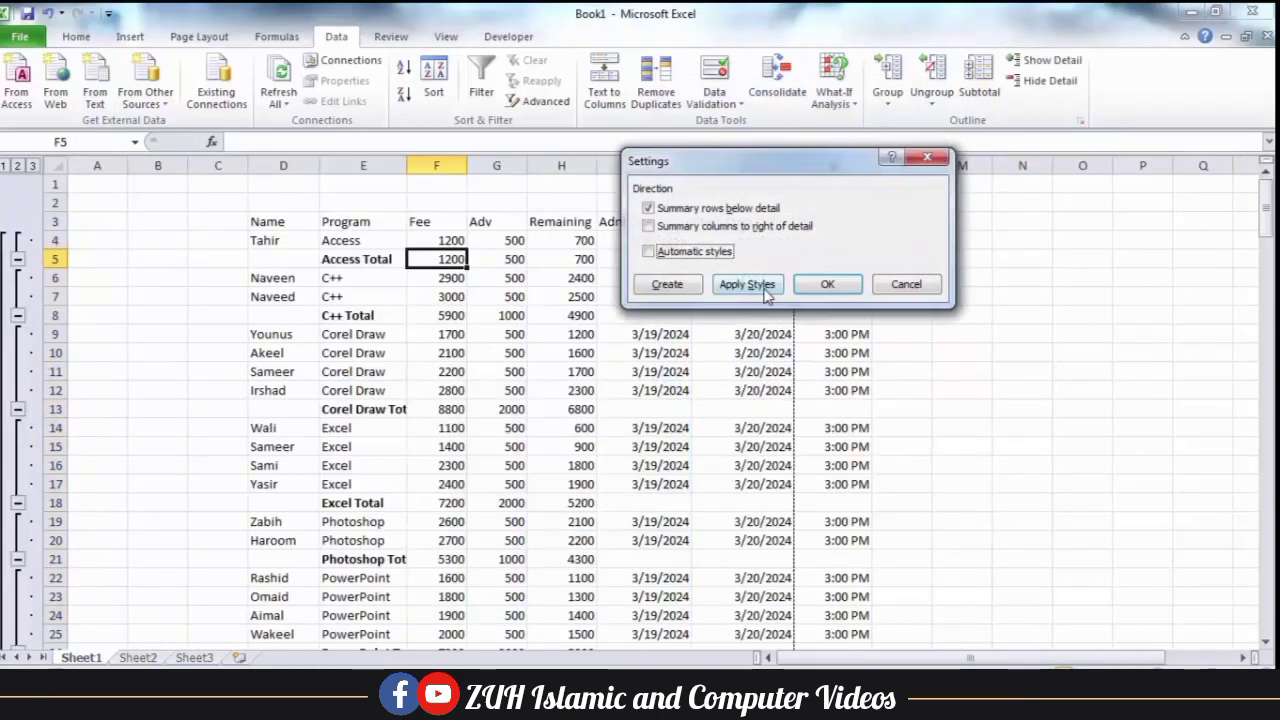
click(765, 289)
click(372, 259)
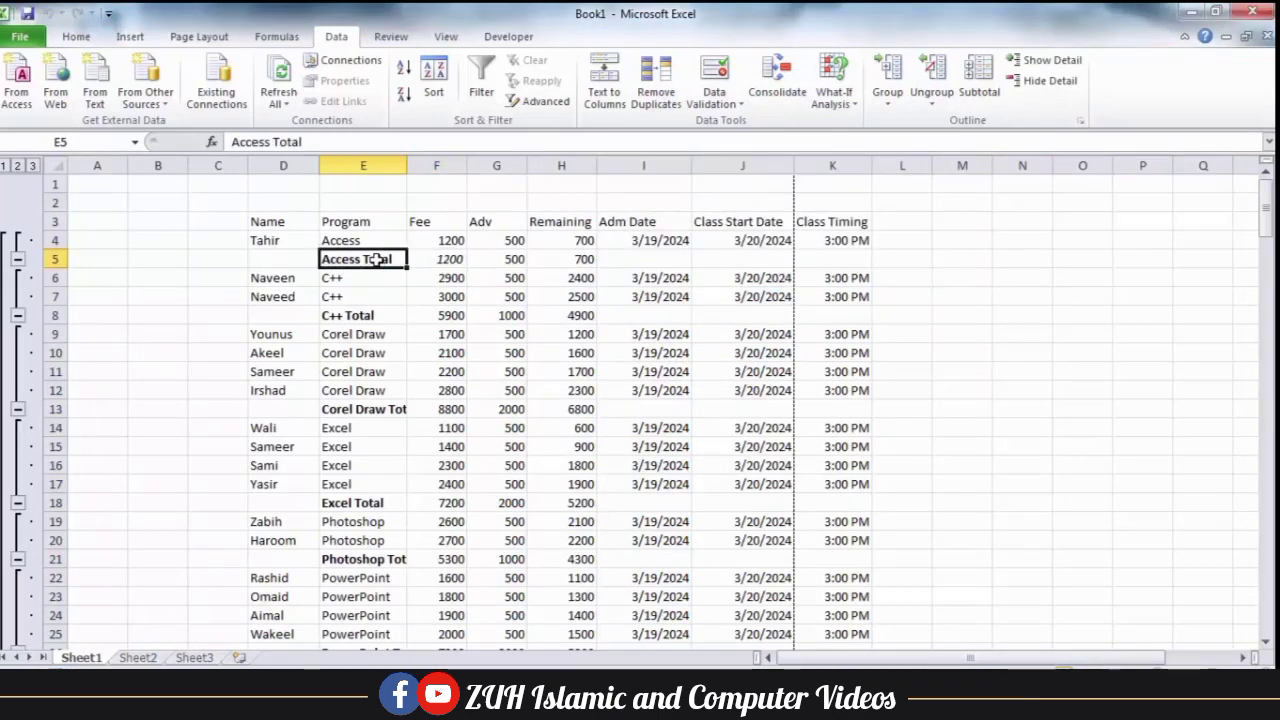
click(1080, 122)
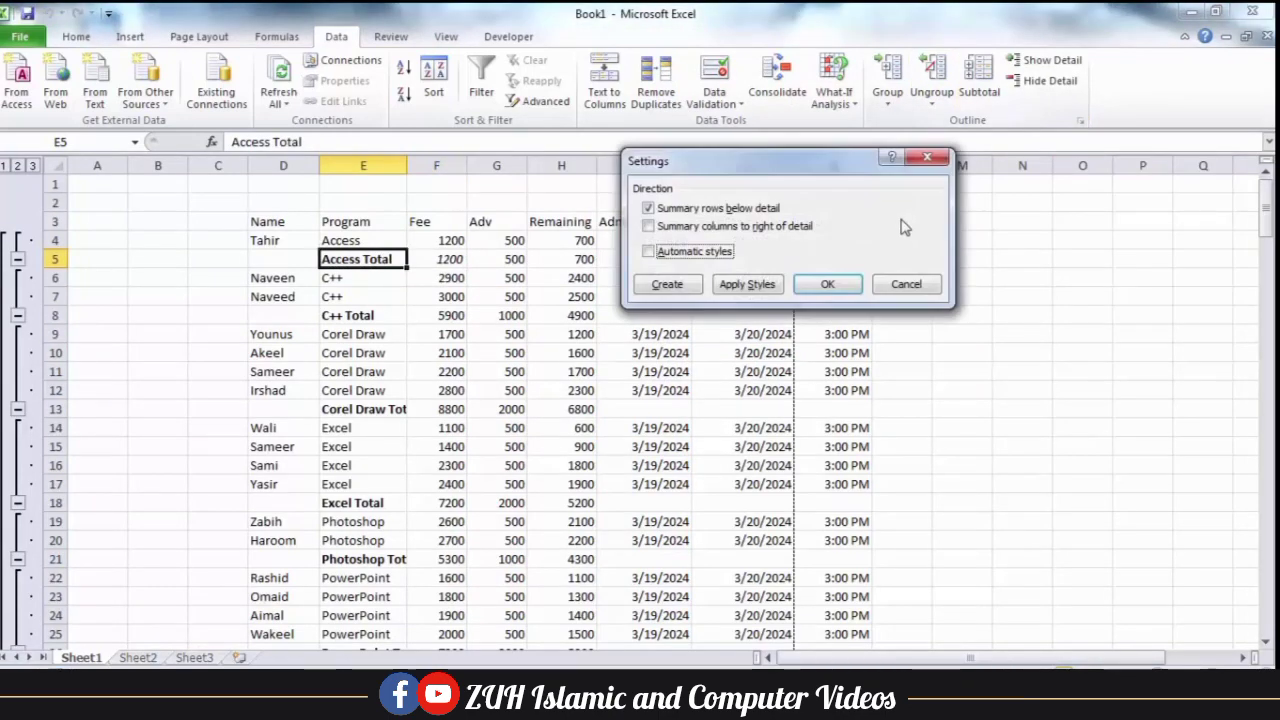
click(740, 286)
click(368, 315)
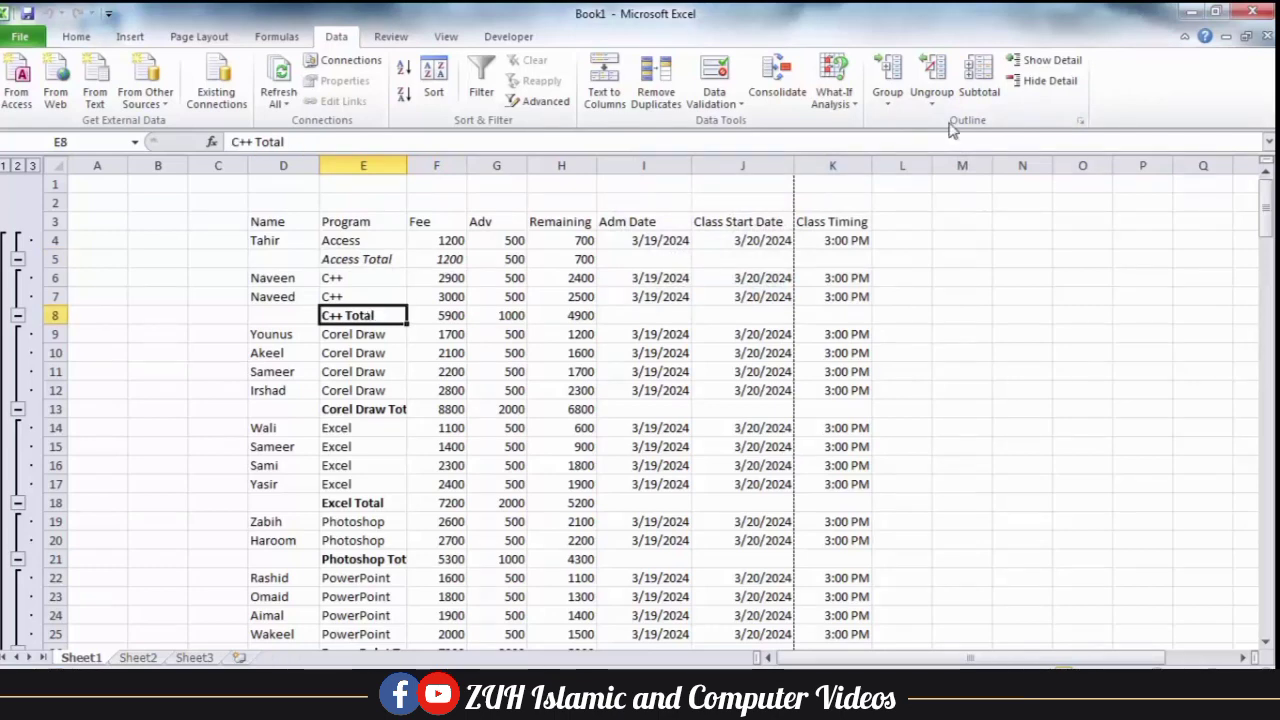
click(1080, 122)
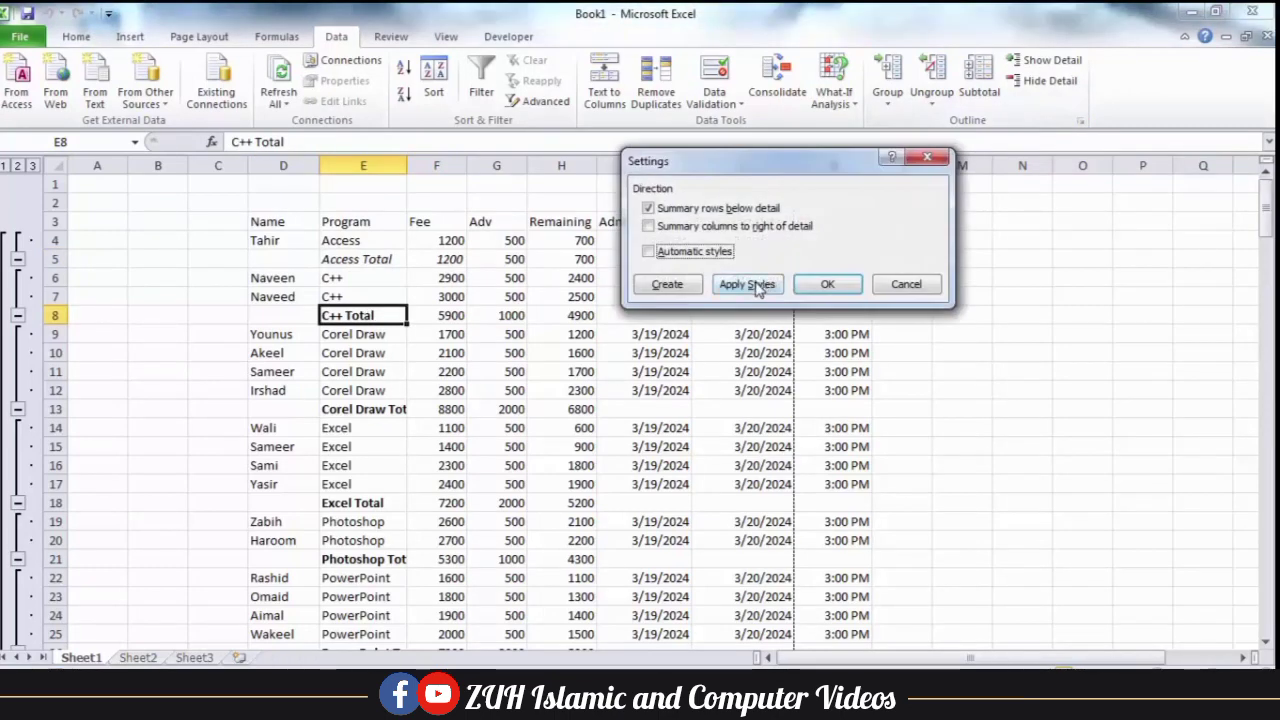
click(757, 287)
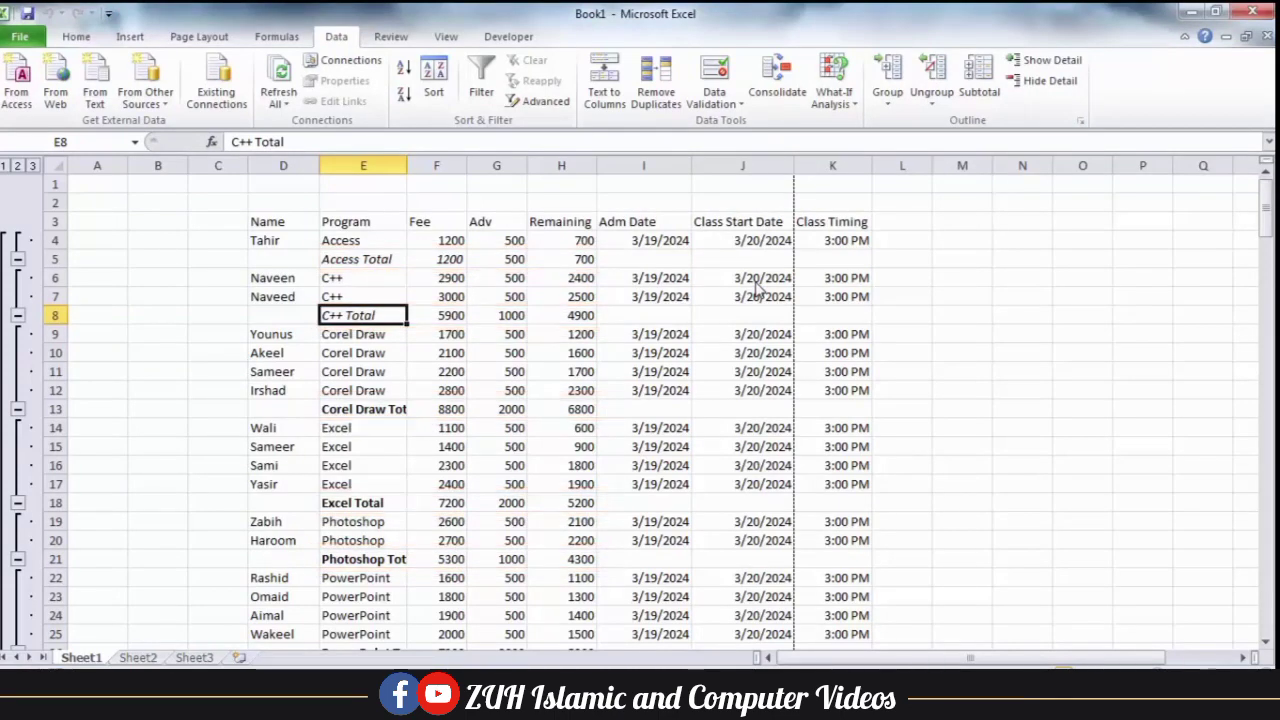
Remove all subtotals and turn on automatic styles in the outline settings.
click(979, 84)
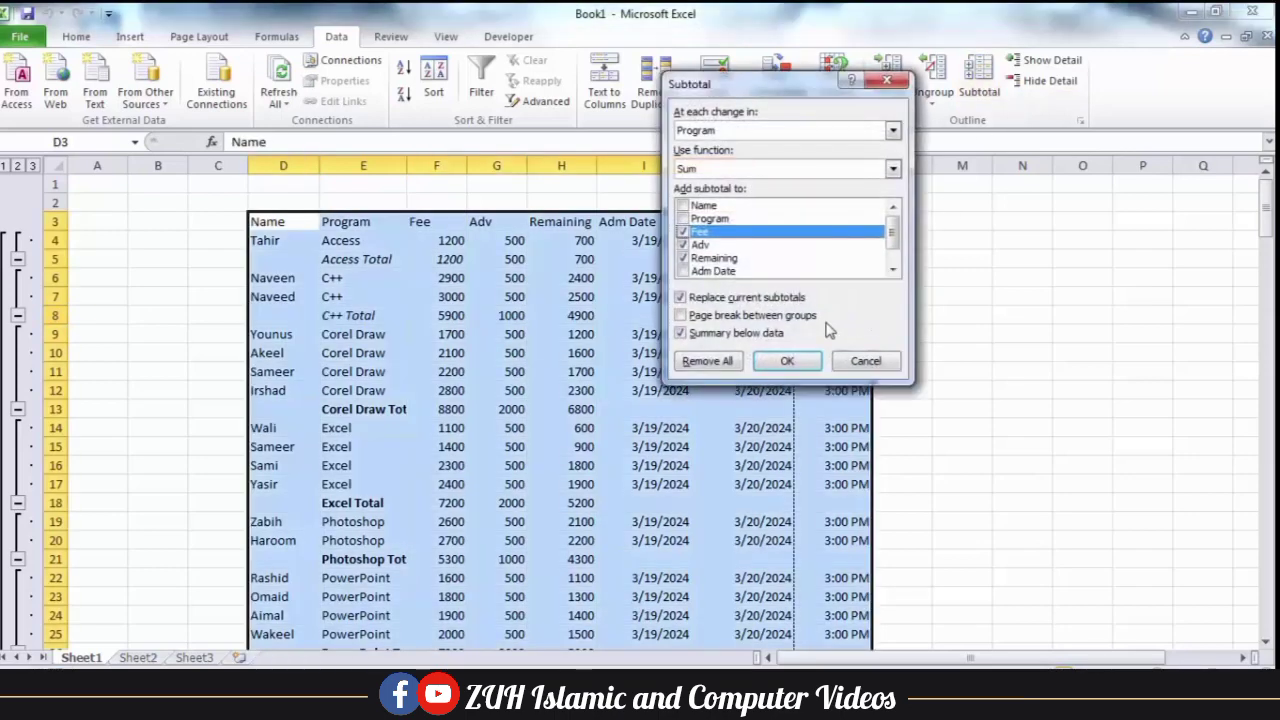
click(727, 362)
click(1081, 121)
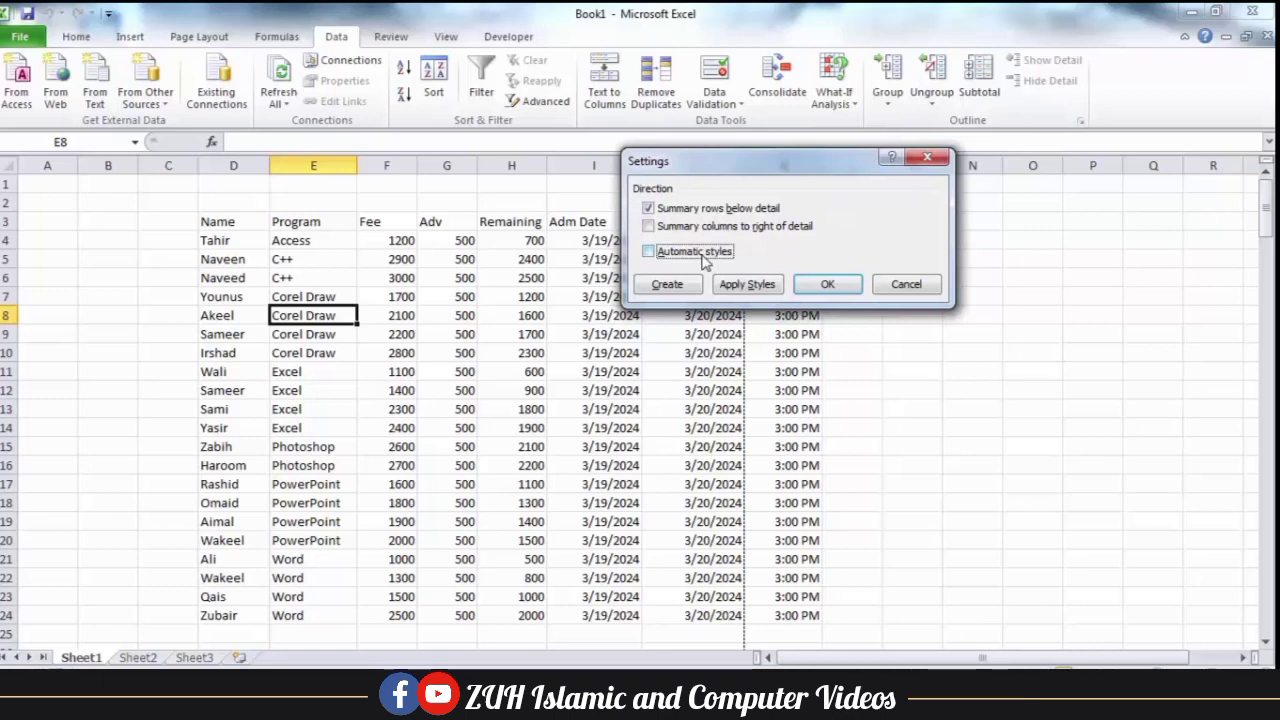
click(822, 283)
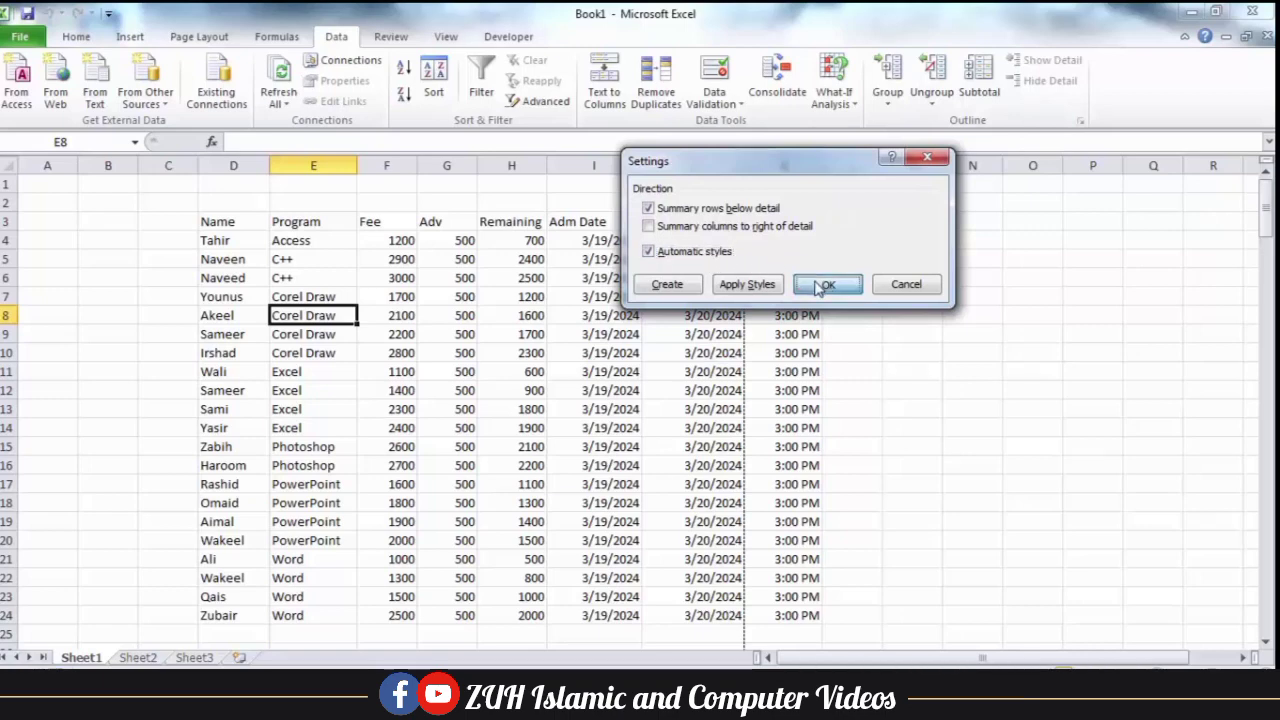
Add Sum subtotals for Fee, Adv and Remaining at each change in Program, and inspect the automatic styling of the subtotal rows.
click(979, 75)
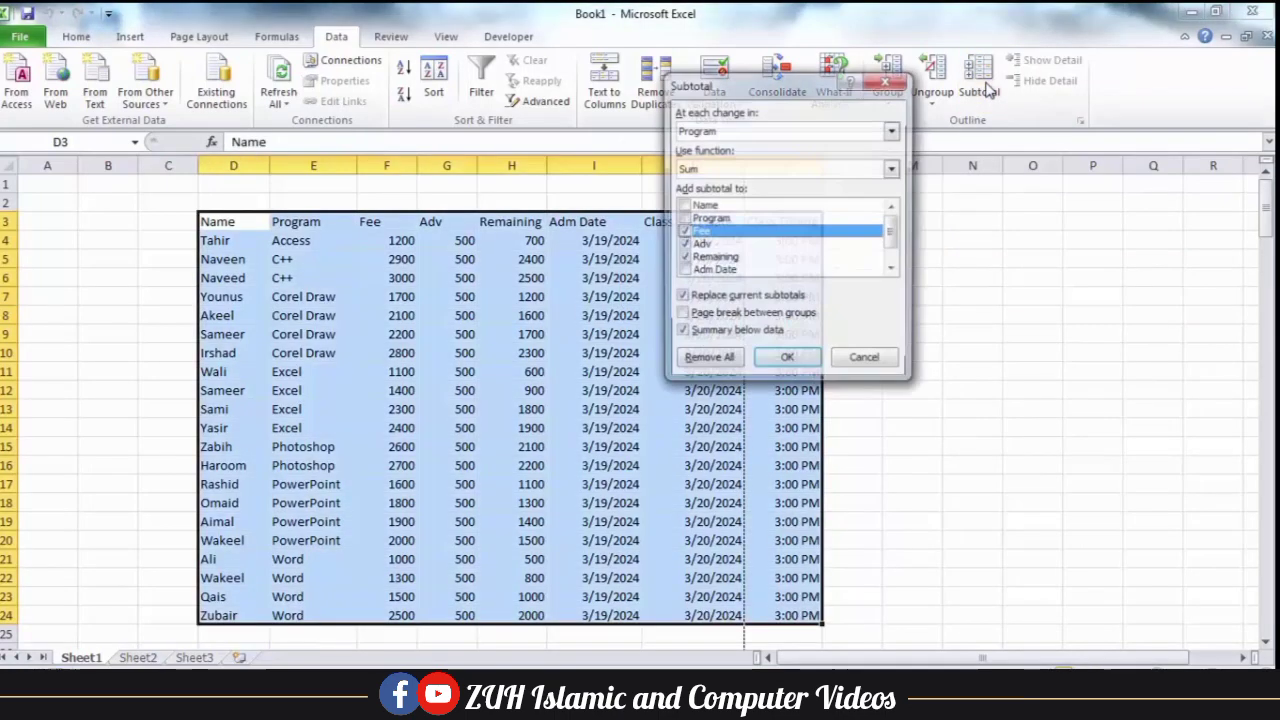
click(785, 362)
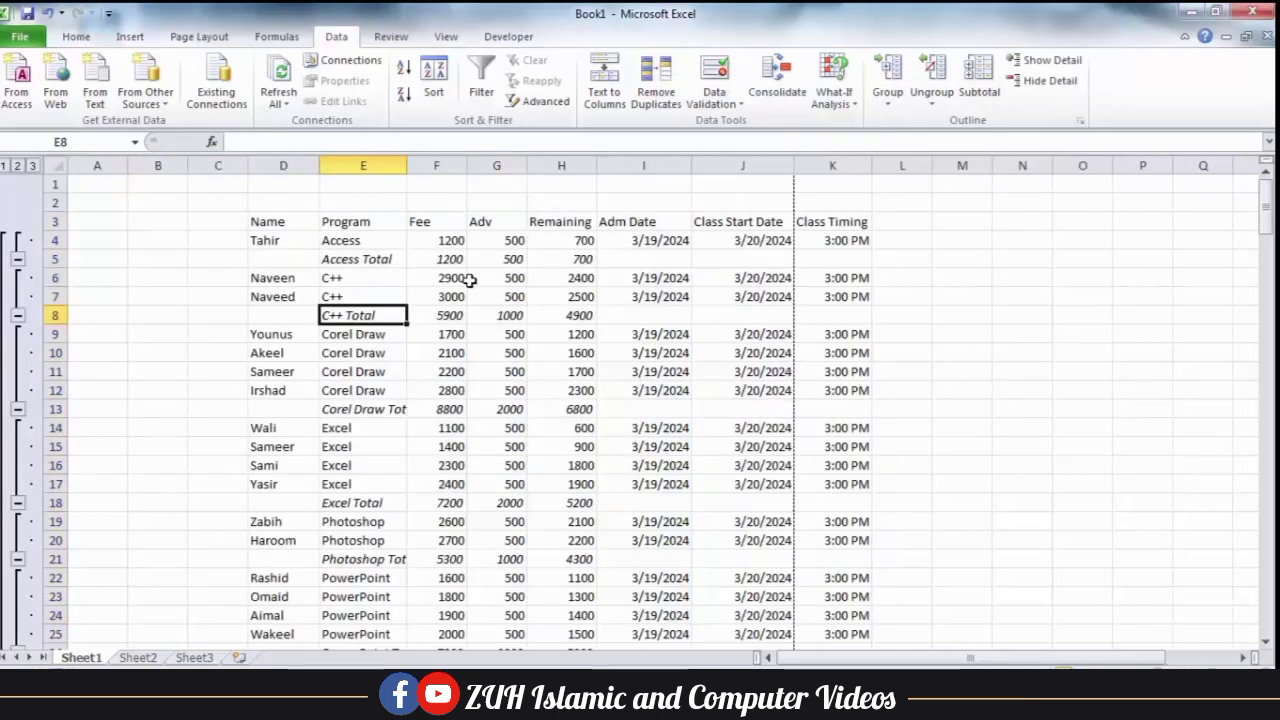
click(400, 261)
drag(395, 260, 645, 259)
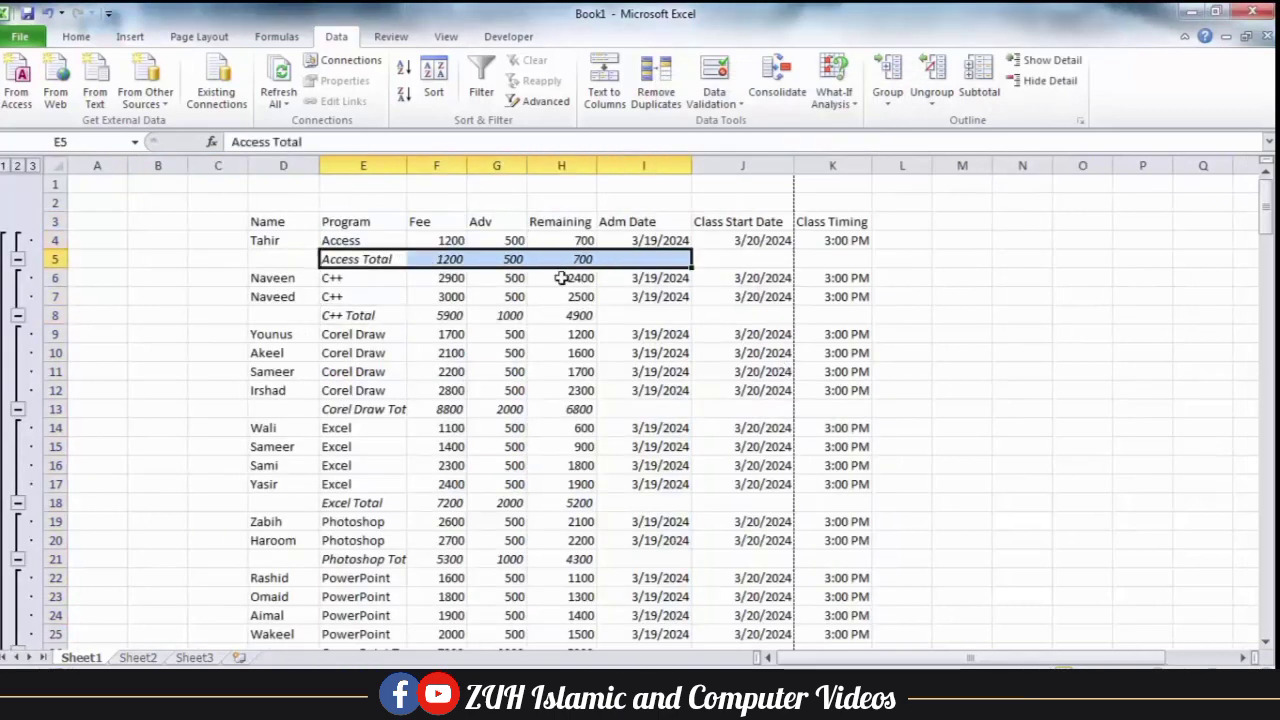
drag(358, 316, 580, 314)
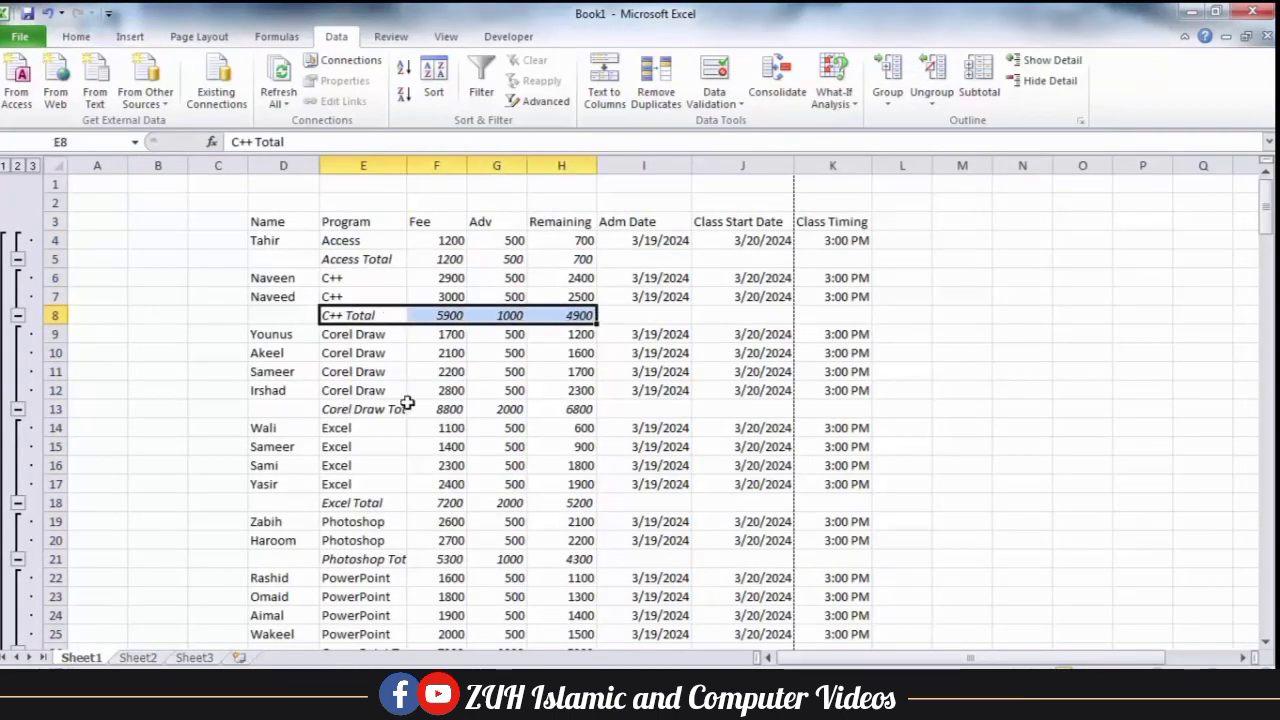
drag(388, 410, 557, 412)
drag(366, 503, 557, 503)
drag(370, 558, 580, 560)
click(640, 393)
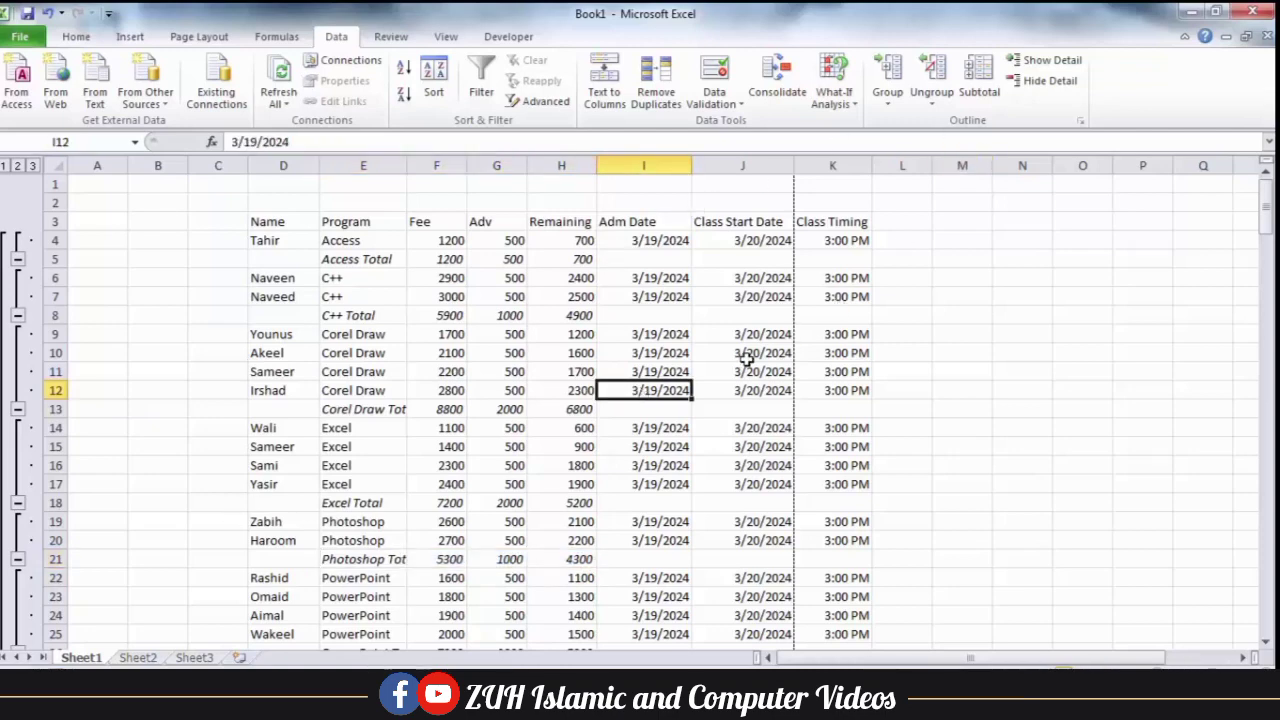
click(456, 296)
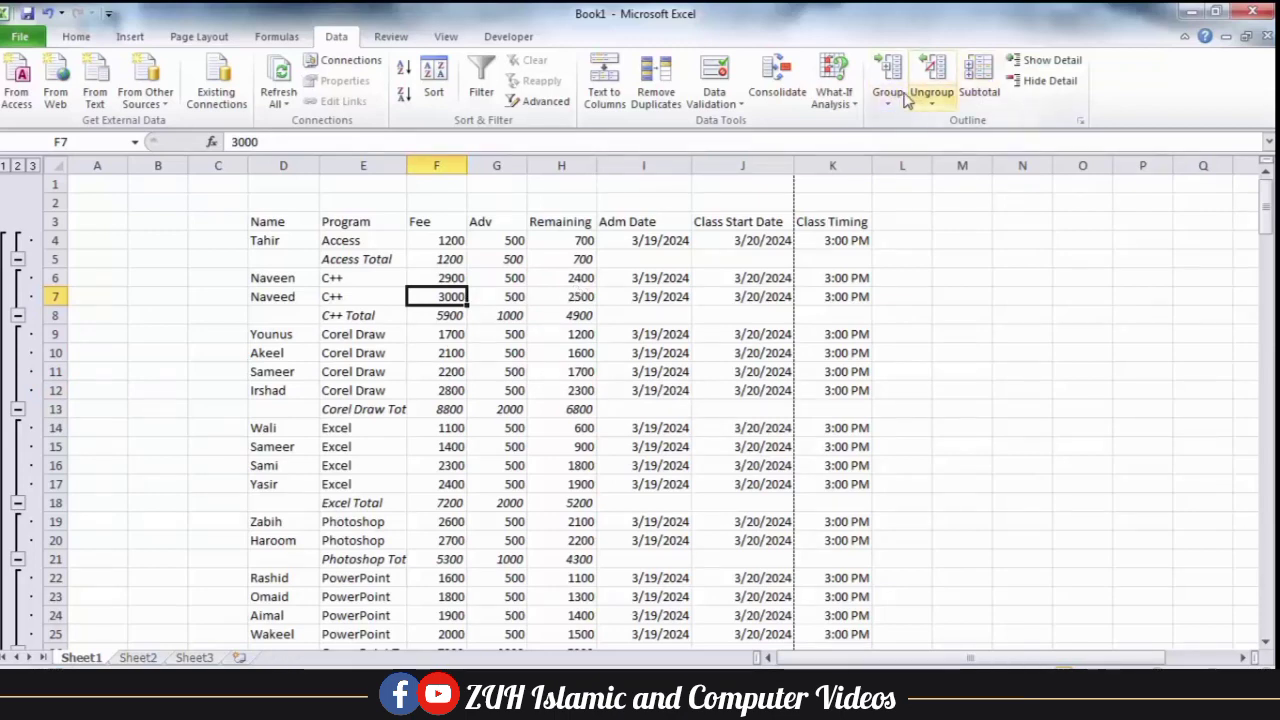
click(512, 274)
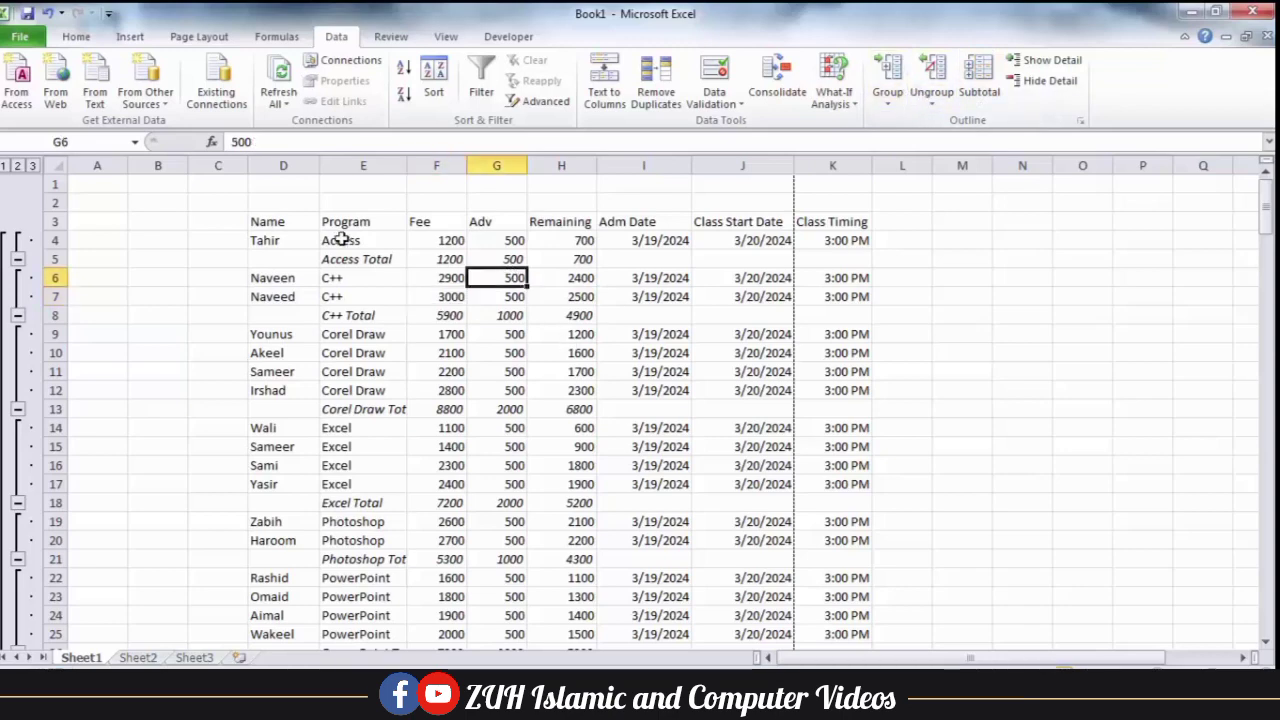
drag(285, 221, 1209, 392)
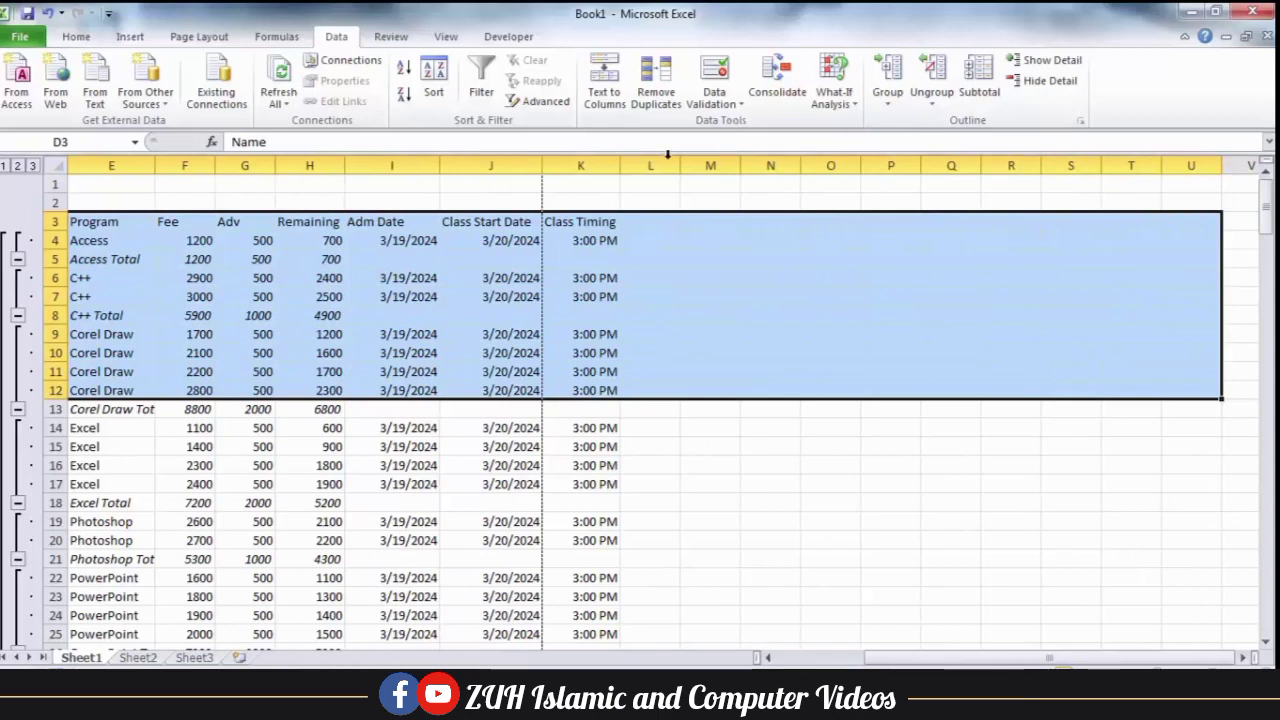
drag(580, 165, 706, 163)
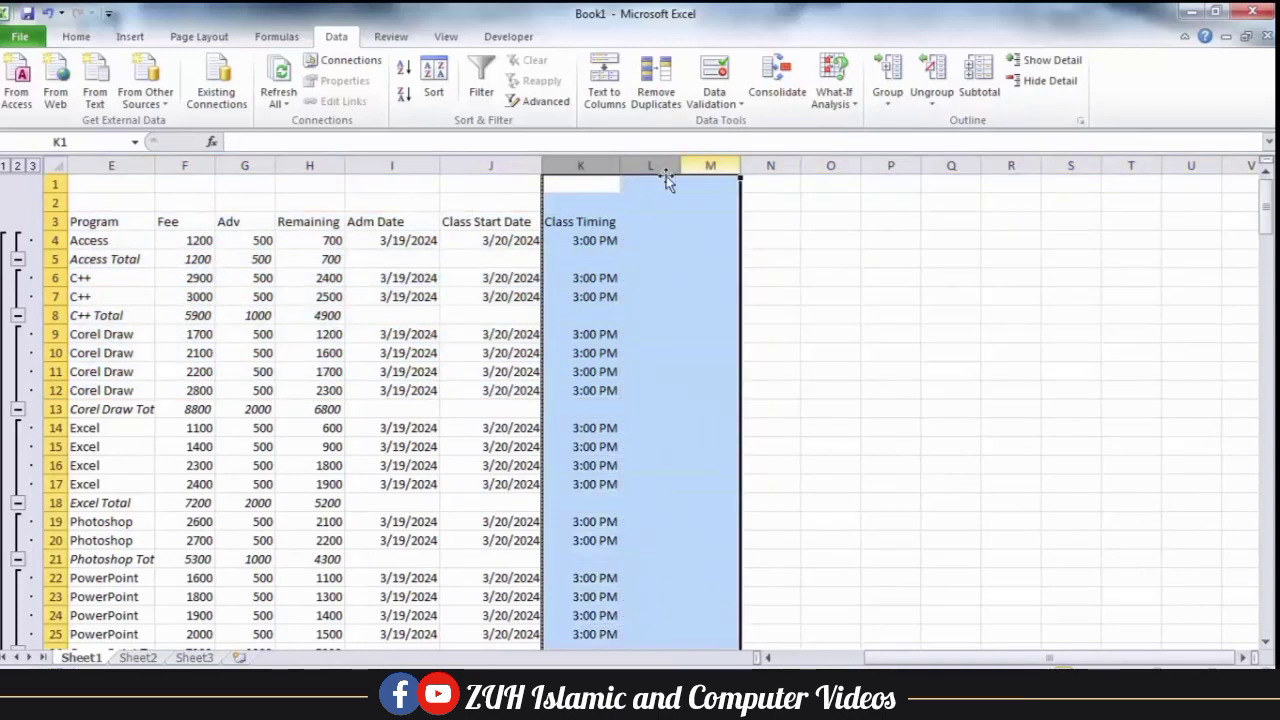
click(518, 220)
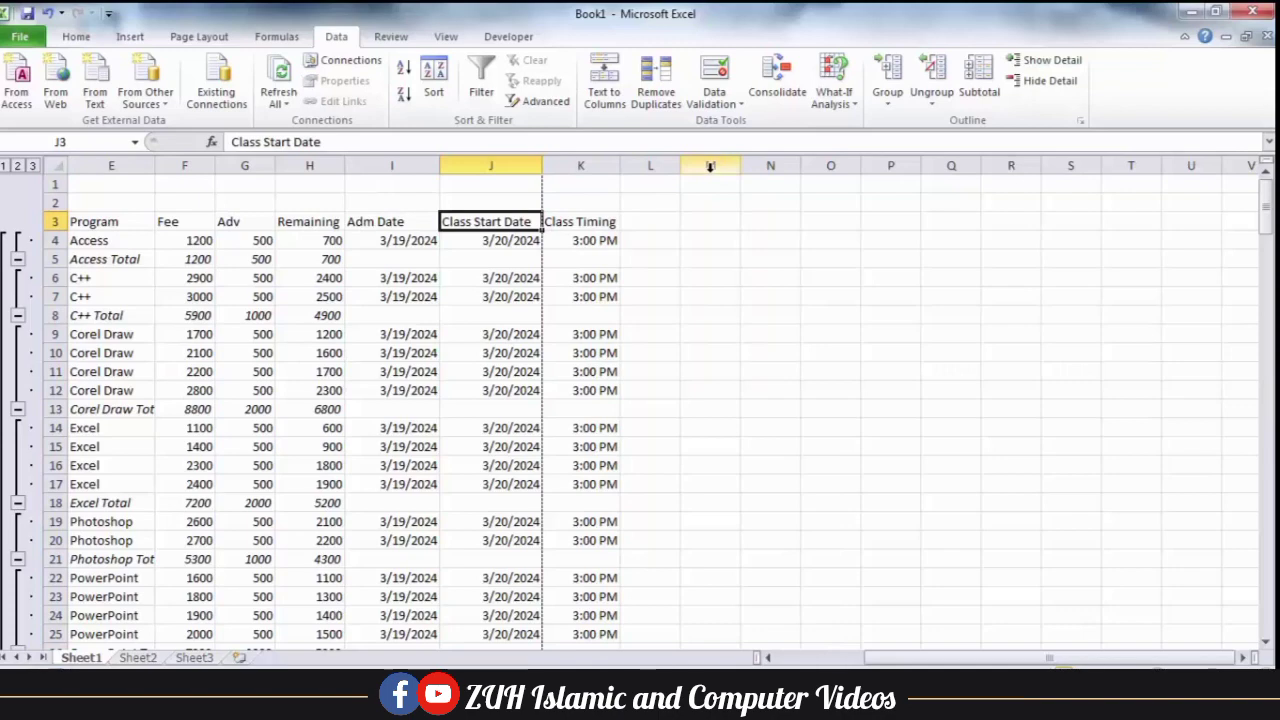
click(370, 274)
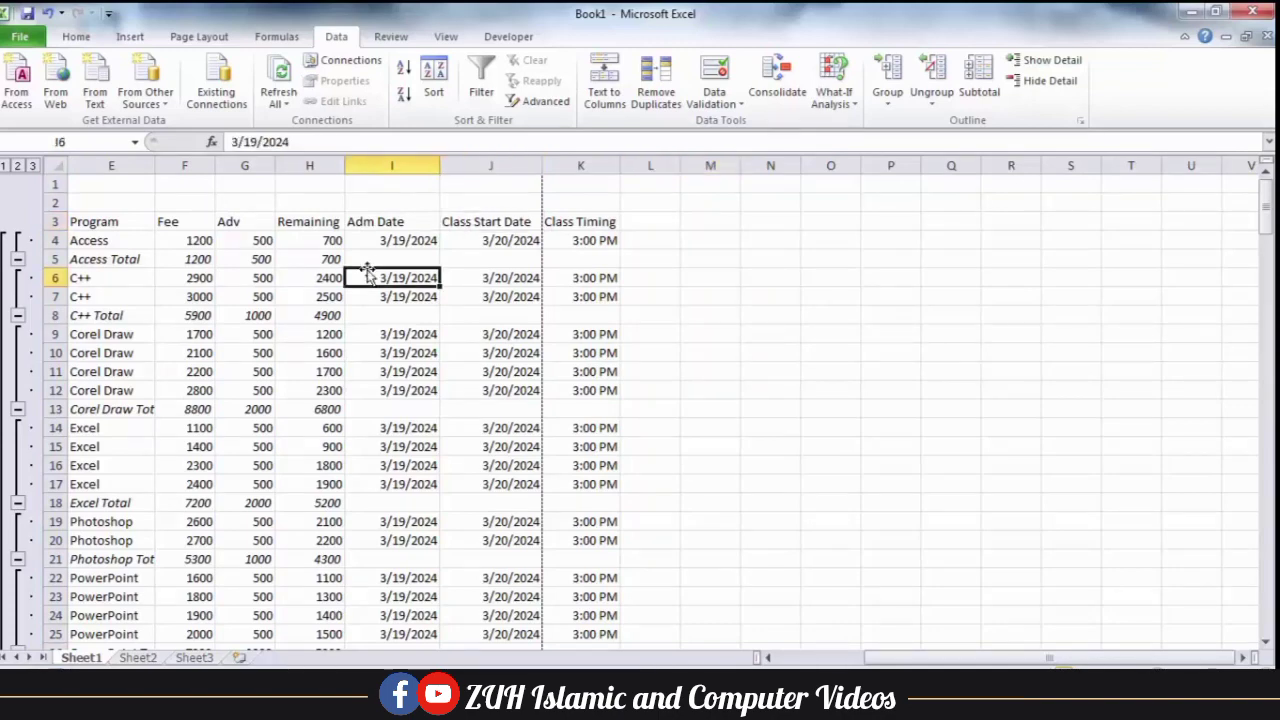
drag(903, 662, 815, 662)
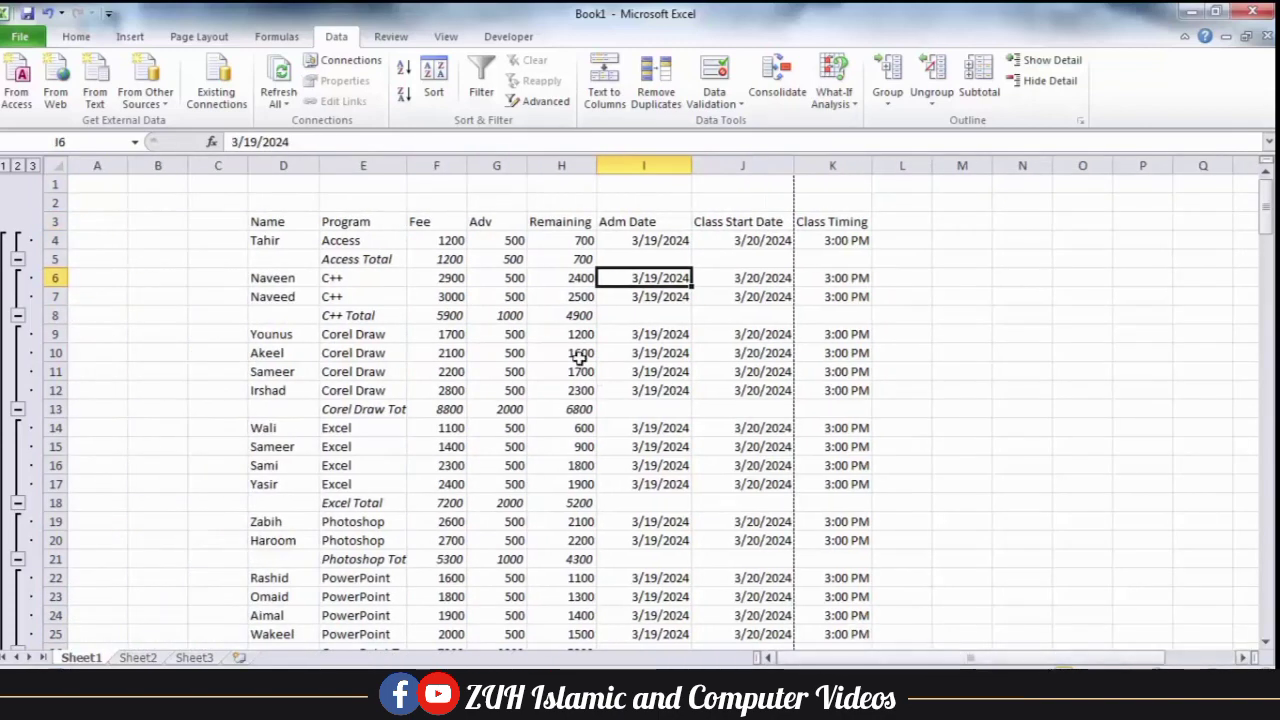
click(505, 296)
Group the Fee, Adv and Remaining columns and collapse the column group.
drag(428, 220, 528, 226)
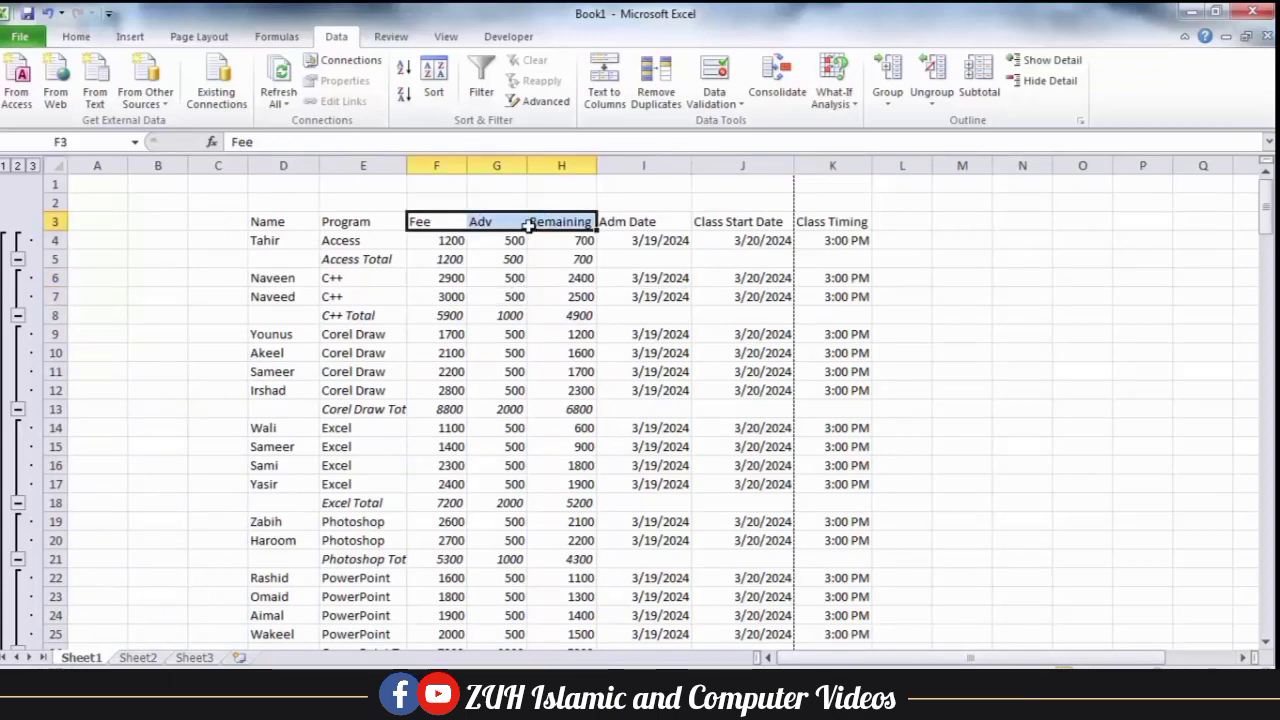
click(888, 72)
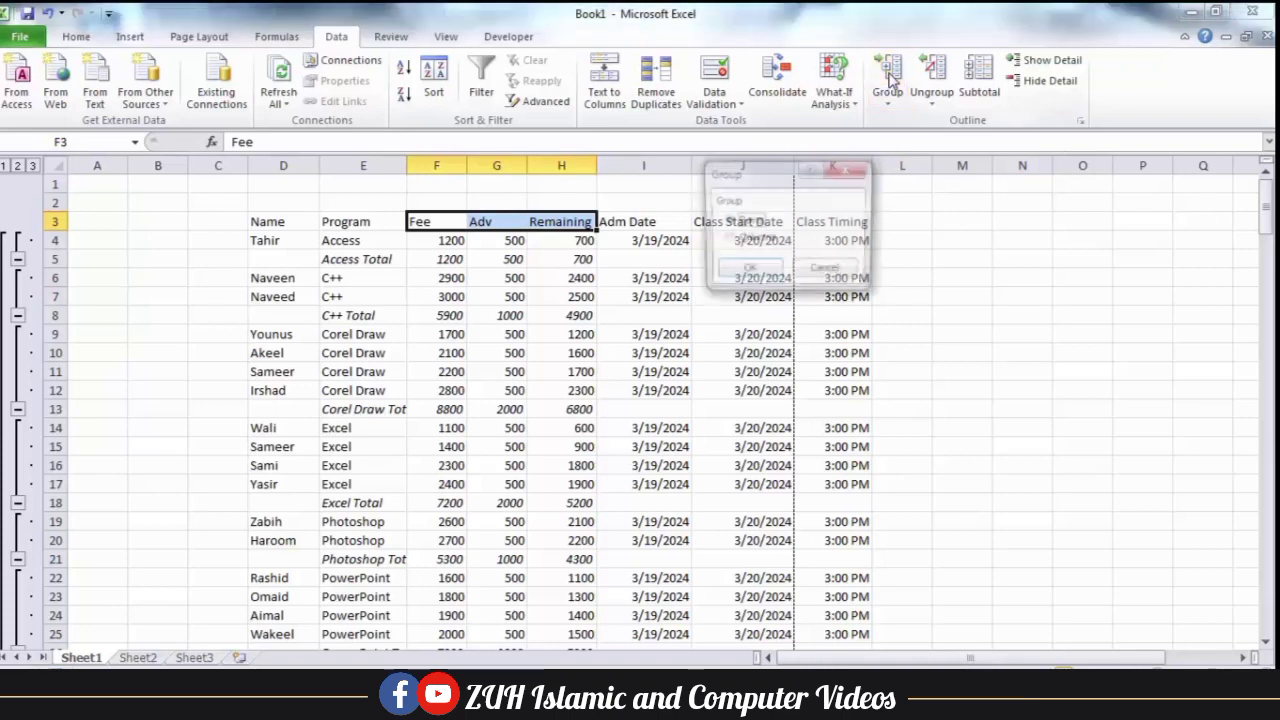
click(728, 238)
click(747, 271)
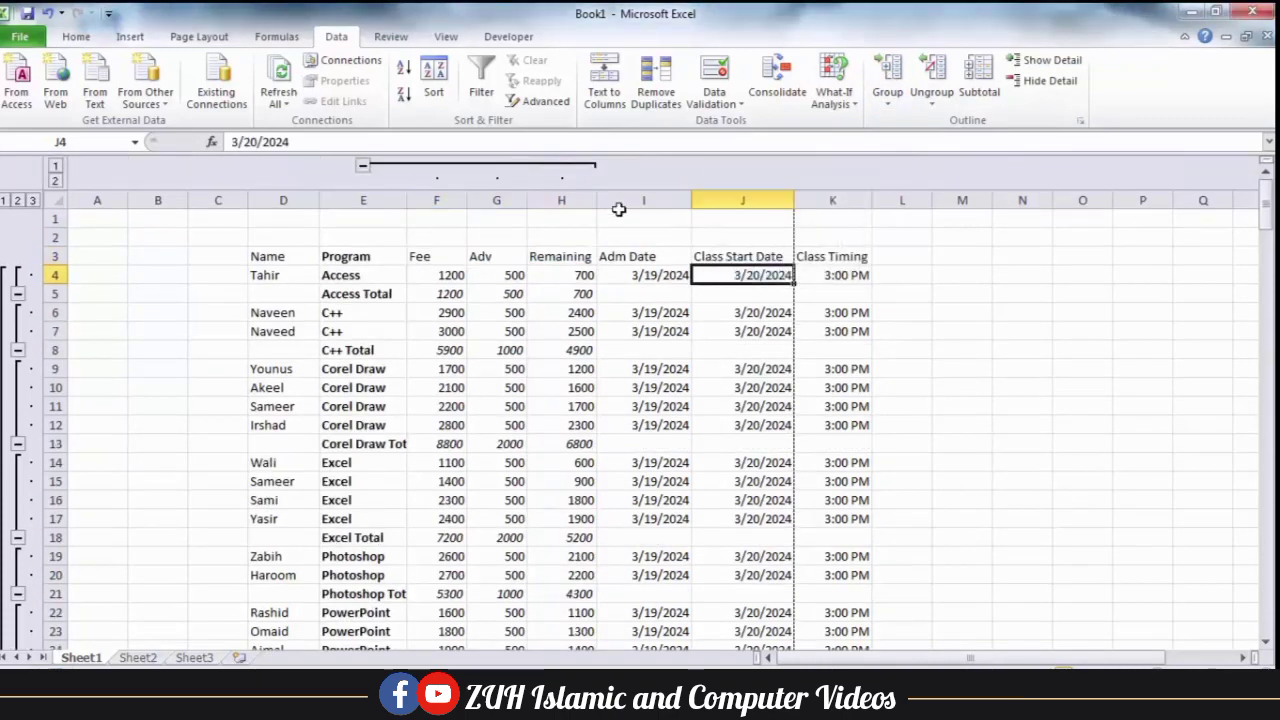
click(363, 168)
click(527, 310)
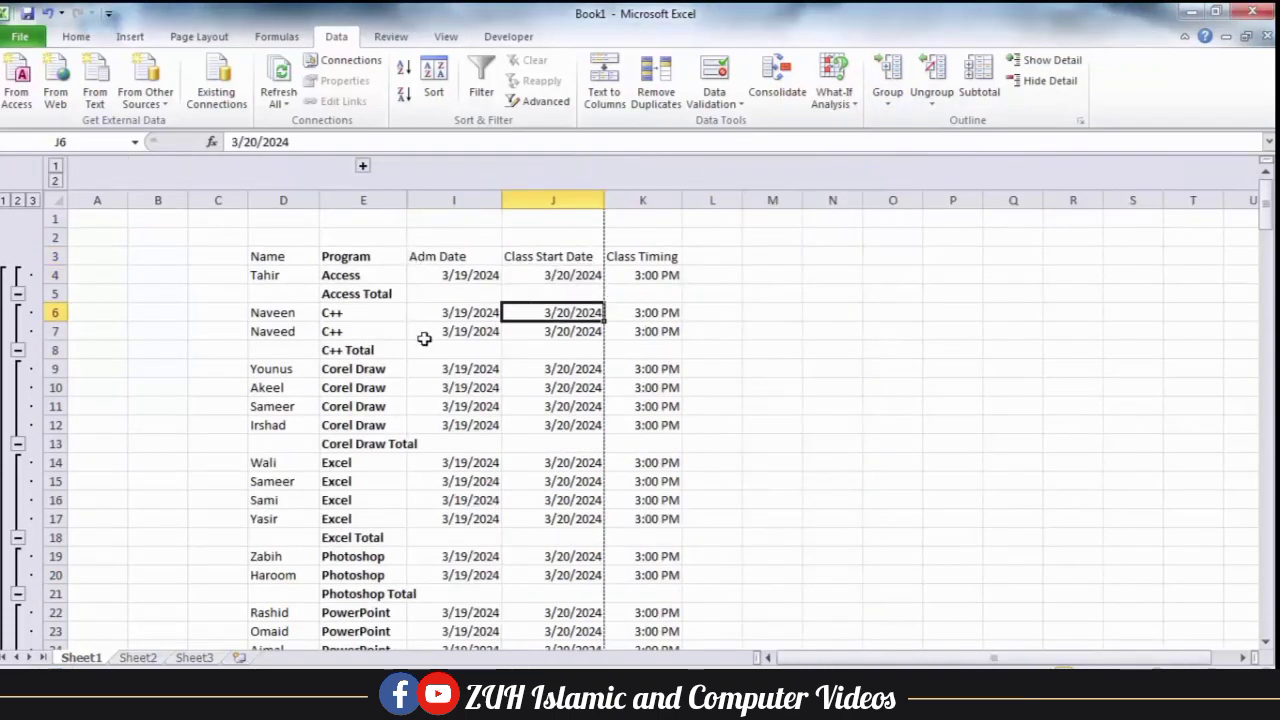